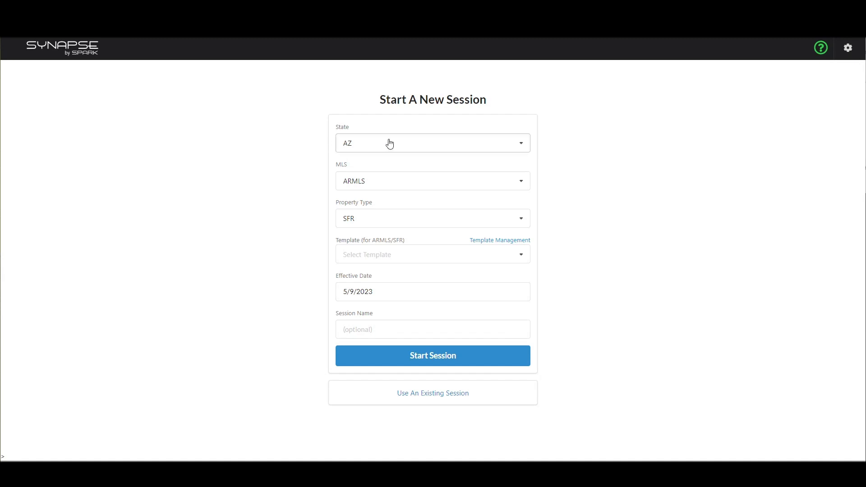
Keep ARMLS as the MLS and SFR as the property type, and choose the Standard template.
{"action": "left_click", "coordinate": [385, 185]}
{"action": "left_click", "coordinate": [383, 181]}
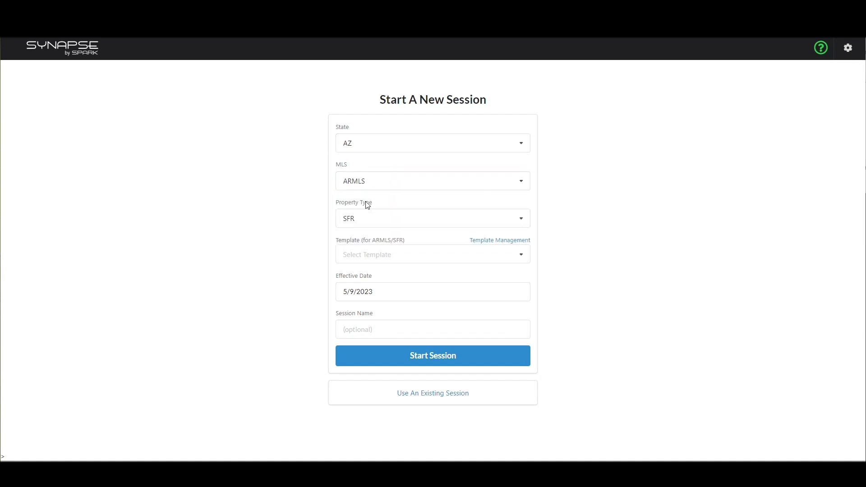
{"action": "left_click", "coordinate": [379, 222]}
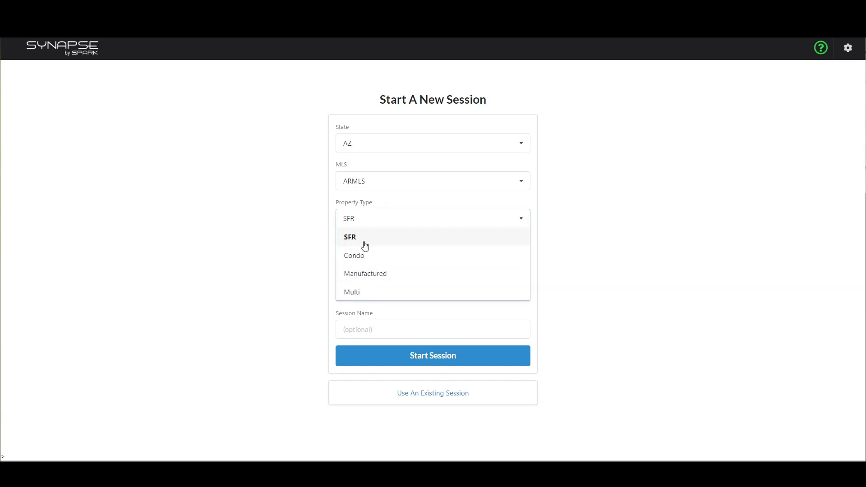
{"action": "left_click", "coordinate": [288, 251]}
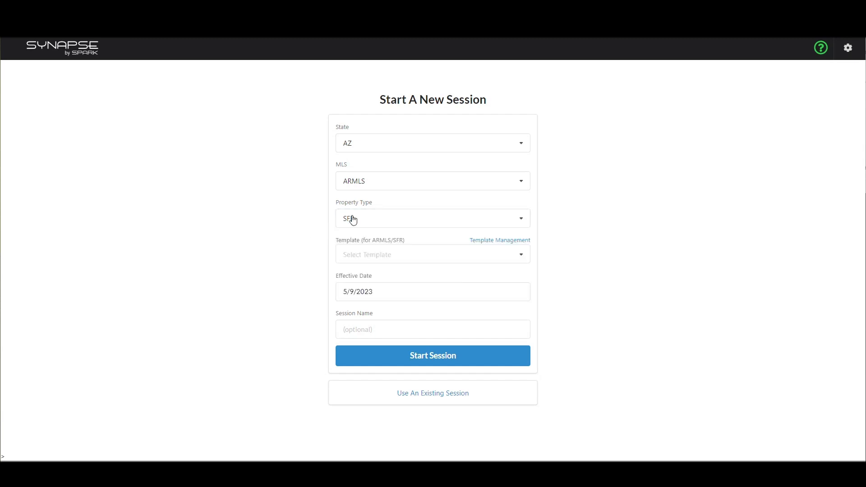
{"action": "left_click", "coordinate": [421, 256]}
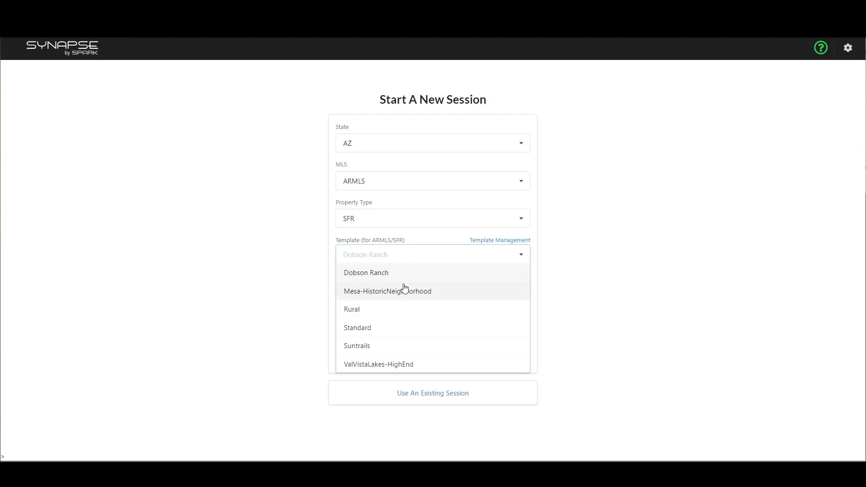
{"action": "left_click", "coordinate": [458, 267]}
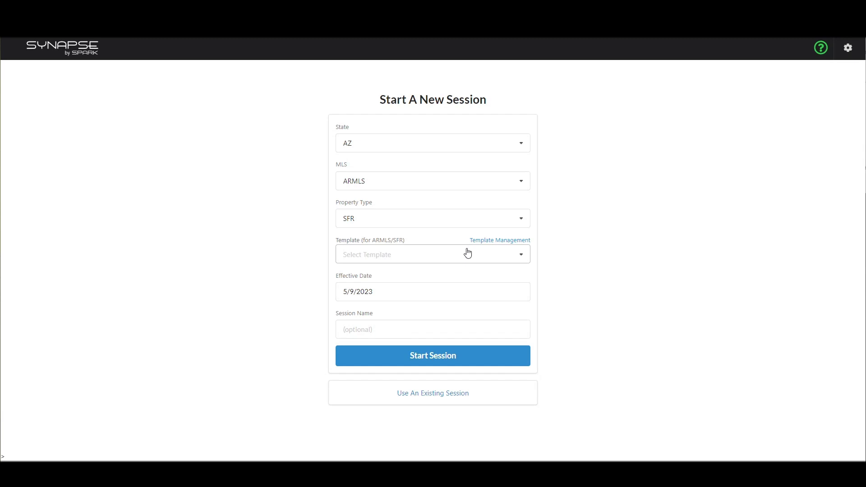
{"action": "left_click", "coordinate": [367, 266]}
{"action": "left_click", "coordinate": [363, 328]}
Name the session 'Demo'.
{"action": "left_click", "coordinate": [396, 331]}
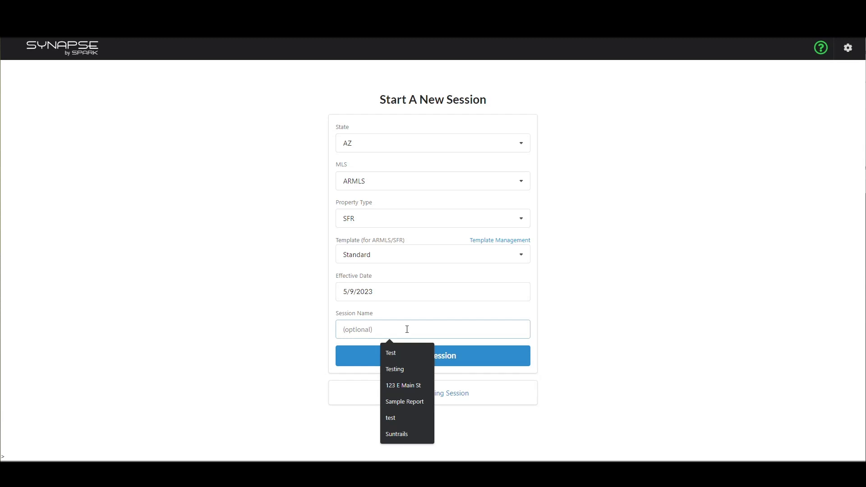
{"action": "type", "text": "Test"}
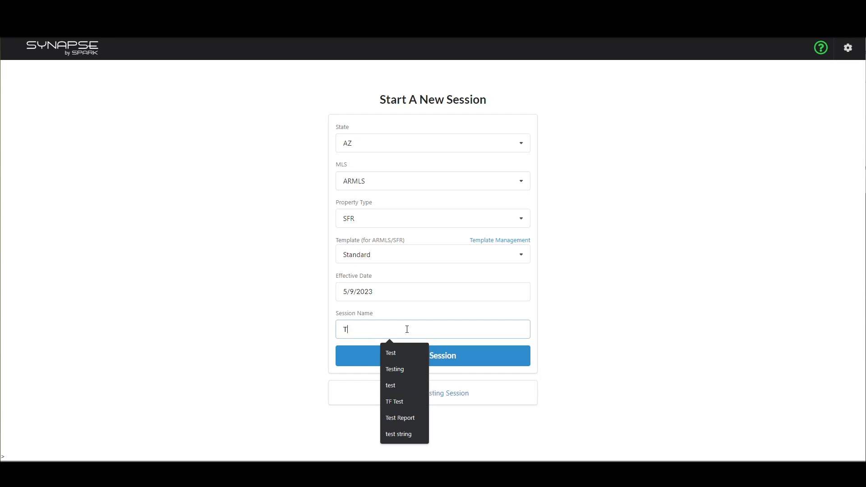
{"action": "key", "text": "BackSpace"}
{"action": "key", "text": "BackSpace"}
{"action": "key", "text": "BackSpace"}
{"action": "key", "text": "BackSpace"}
{"action": "type", "text": "Demo"}
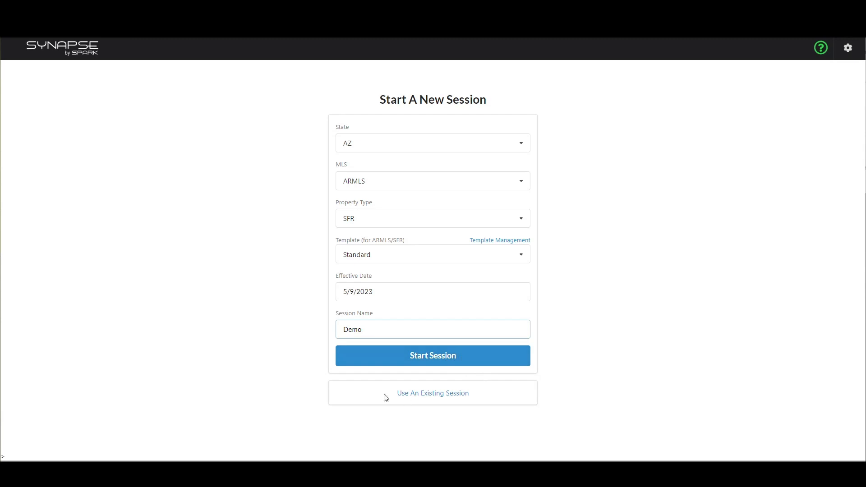
{"action": "left_click", "coordinate": [427, 399]}
{"action": "scroll", "coordinate": [318, 219], "scroll_direction": "down", "scroll_amount": 3}
{"action": "scroll", "coordinate": [317, 219], "scroll_direction": "down", "scroll_amount": 1}
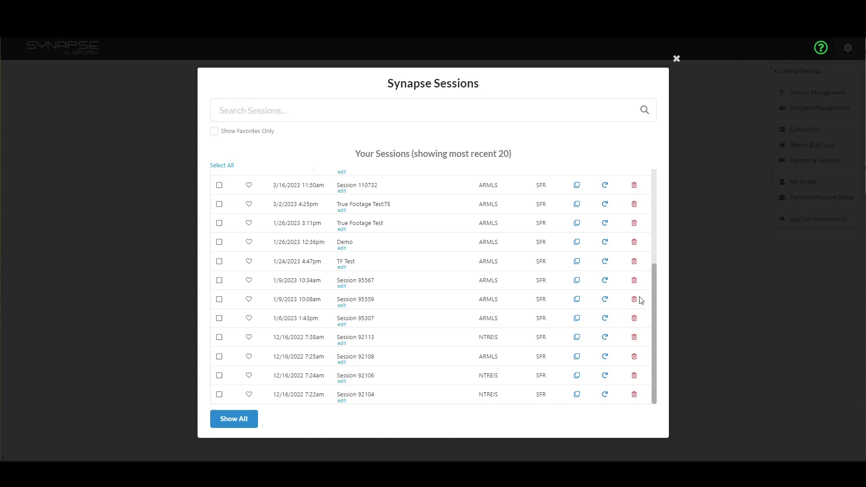
{"action": "scroll", "coordinate": [345, 310], "scroll_direction": "up", "scroll_amount": 3}
{"action": "scroll", "coordinate": [346, 307], "scroll_direction": "down", "scroll_amount": 3}
{"action": "left_click", "coordinate": [271, 108]}
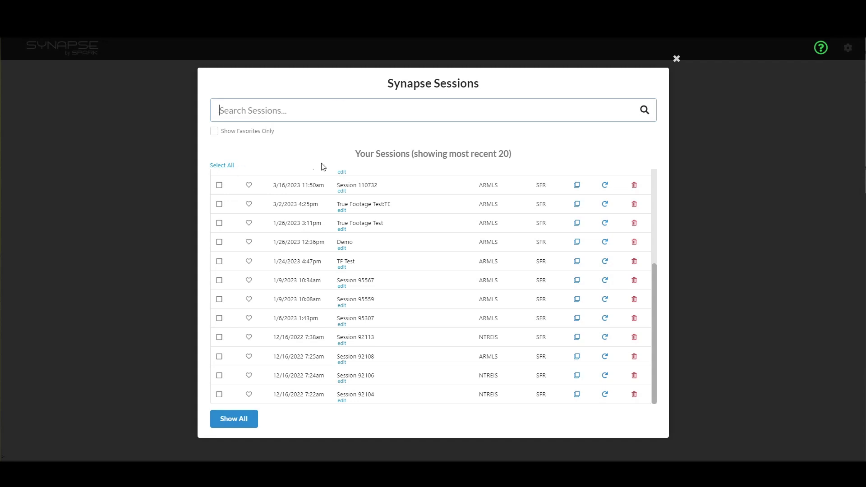
{"action": "left_click", "coordinate": [677, 59]}
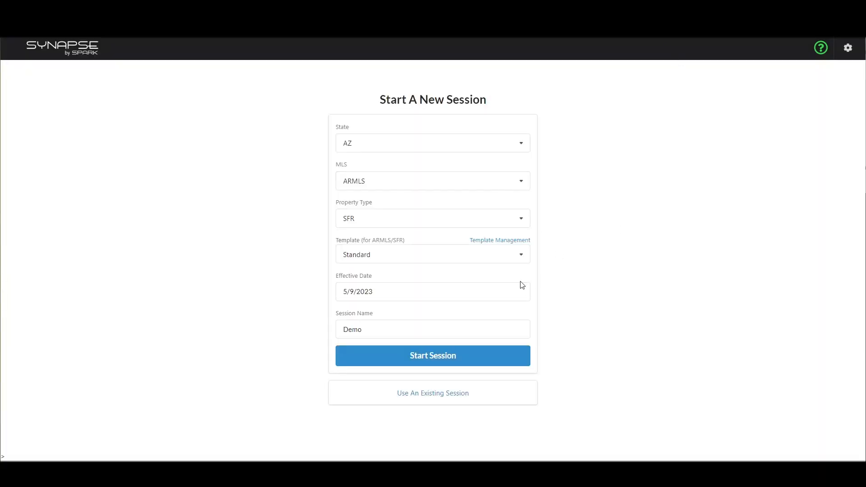
Start the Demo session and retitle its data sets page with the sample street address.
{"action": "left_click", "coordinate": [448, 357]}
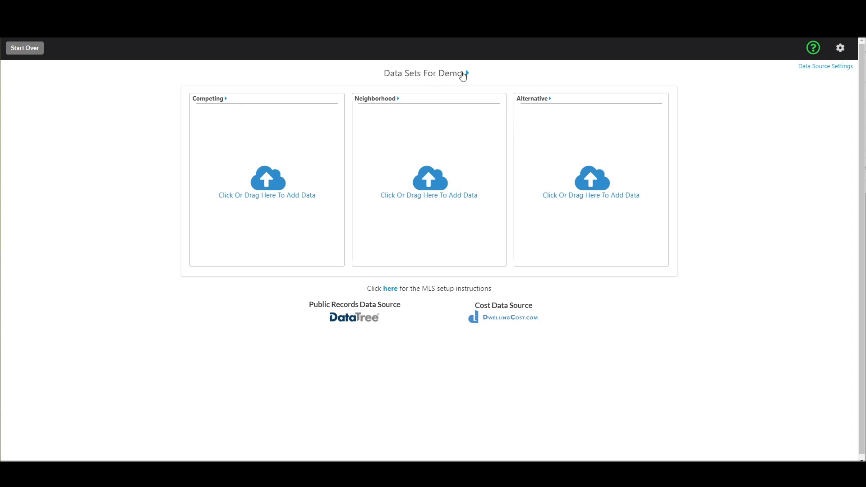
{"action": "left_click", "coordinate": [456, 75]}
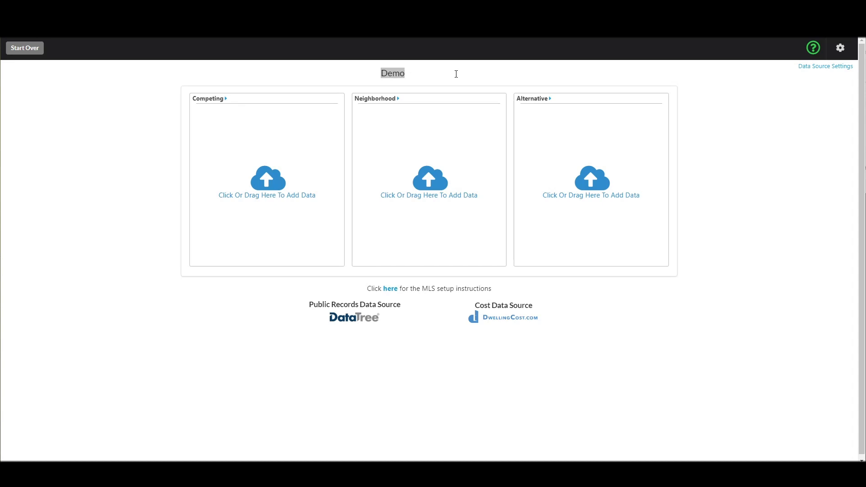
{"action": "type", "text": "123"}
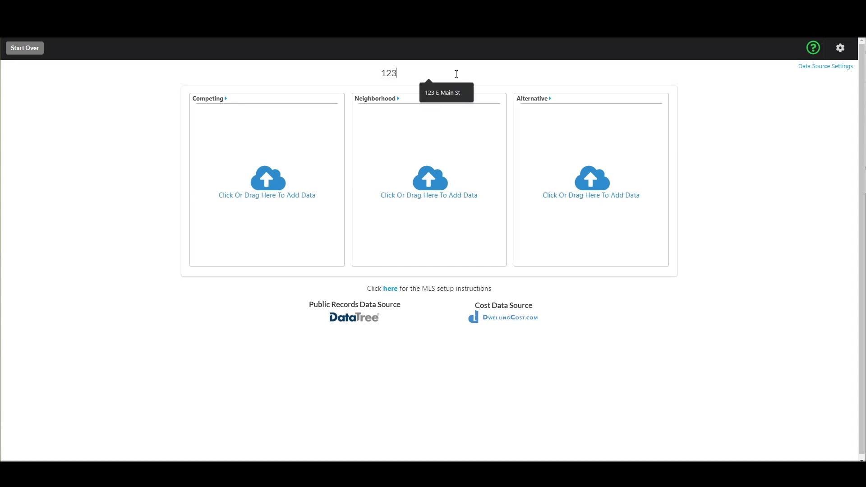
{"action": "type", "text": " E Main St"}
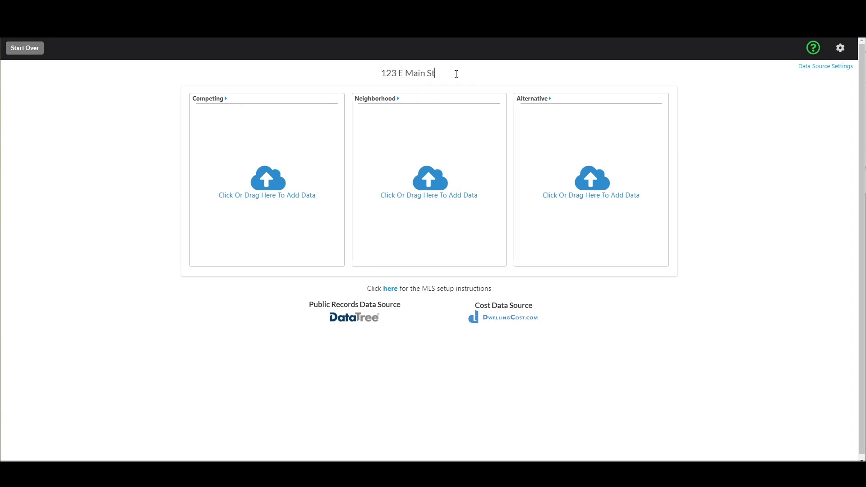
{"action": "key", "text": "Tab"}
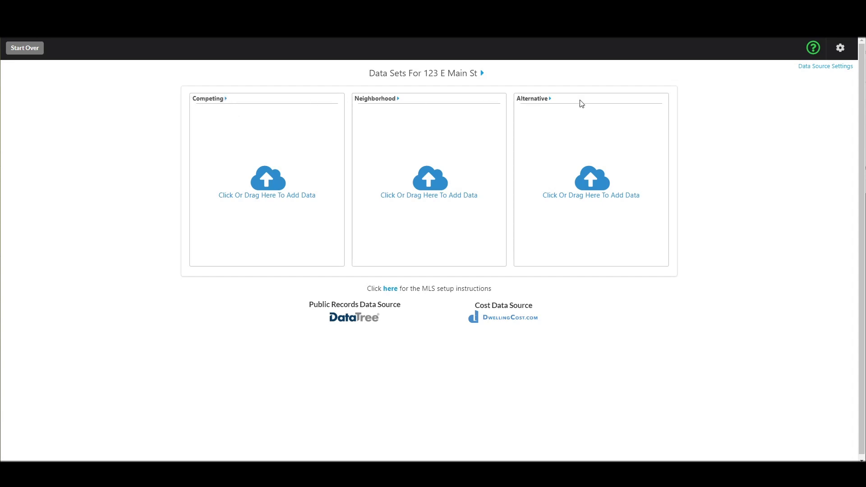
Scroll the data sets page and begin uploading a file to the Competing data set.
{"action": "scroll", "coordinate": [557, 228], "scroll_direction": "down", "scroll_amount": 1}
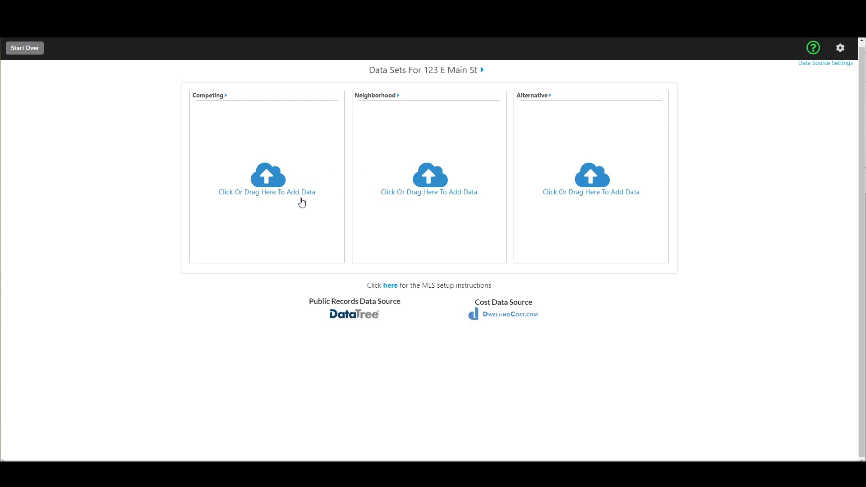
{"action": "left_click", "coordinate": [268, 185]}
Upload customexport (1).csv from Downloads as the Competing data.
{"action": "left_click", "coordinate": [42, 117]}
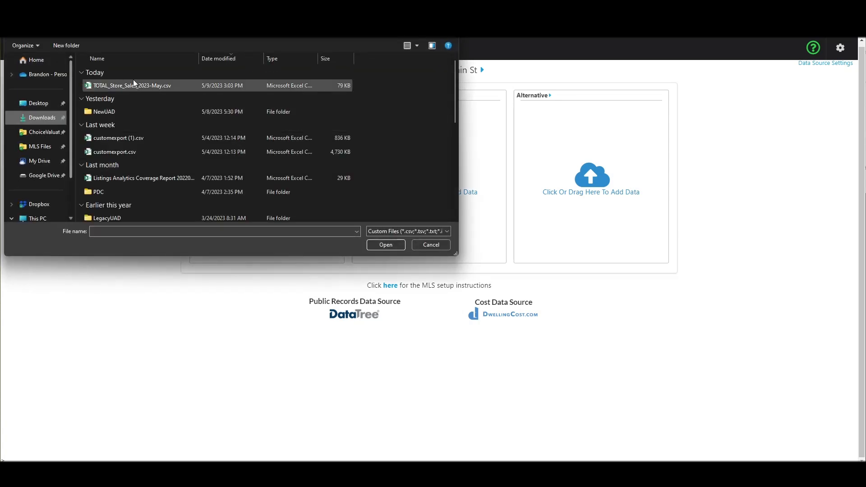
{"action": "left_click", "coordinate": [118, 138]}
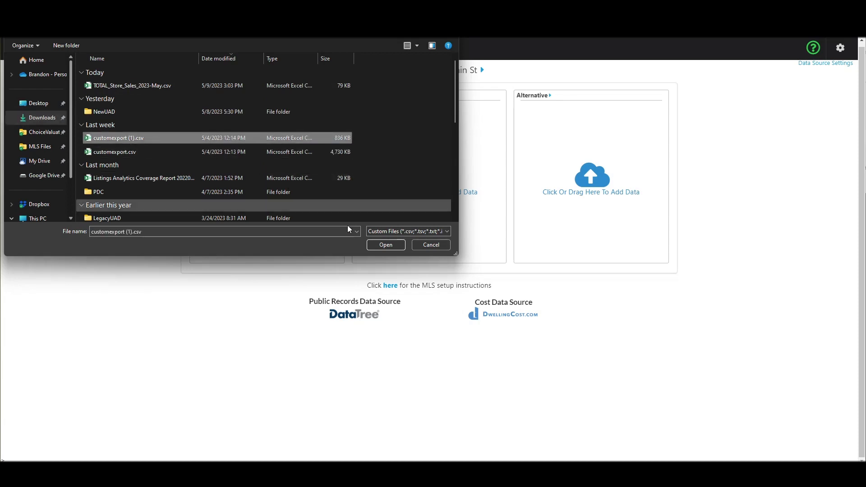
{"action": "left_click", "coordinate": [386, 245]}
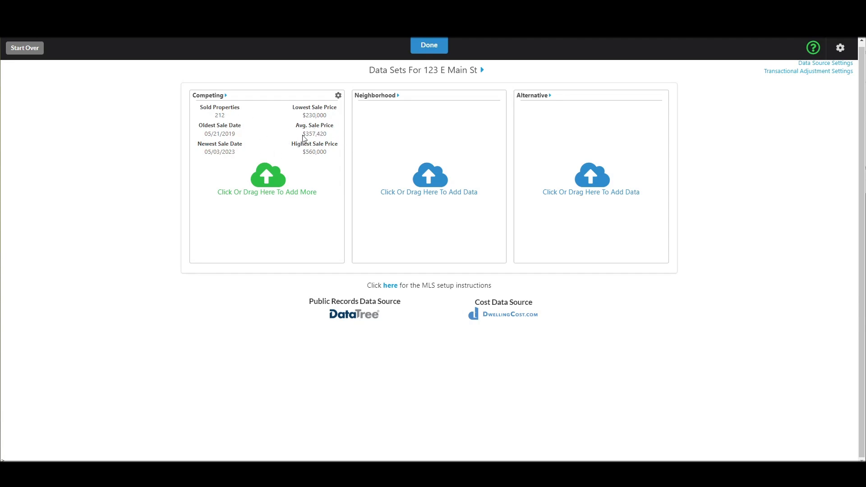
{"action": "left_click_drag", "start_coordinate": [209, 134], "coordinate": [228, 152]}
Upload customexport.csv into the Neighborhood data box.
{"action": "left_click", "coordinate": [425, 186]}
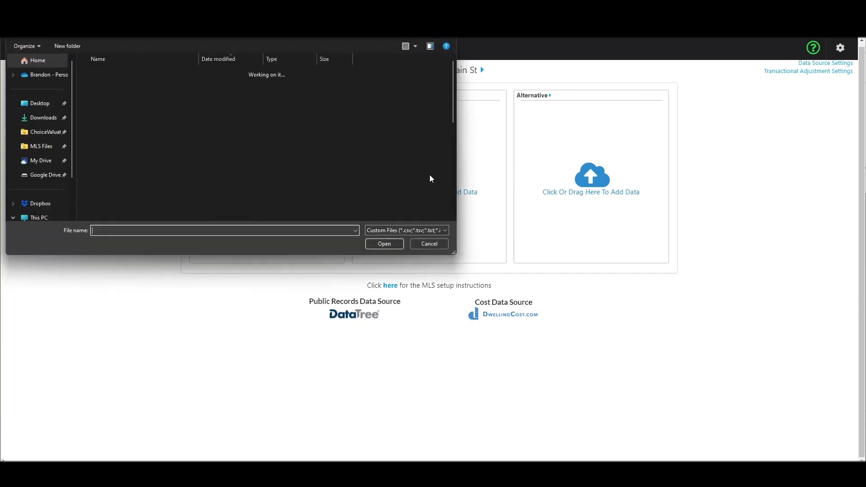
{"action": "left_click", "coordinate": [115, 152]}
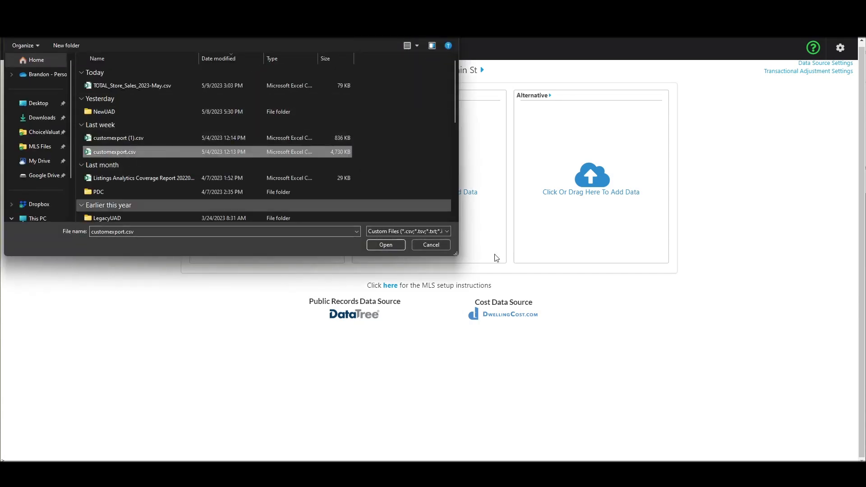
{"action": "left_click", "coordinate": [391, 248]}
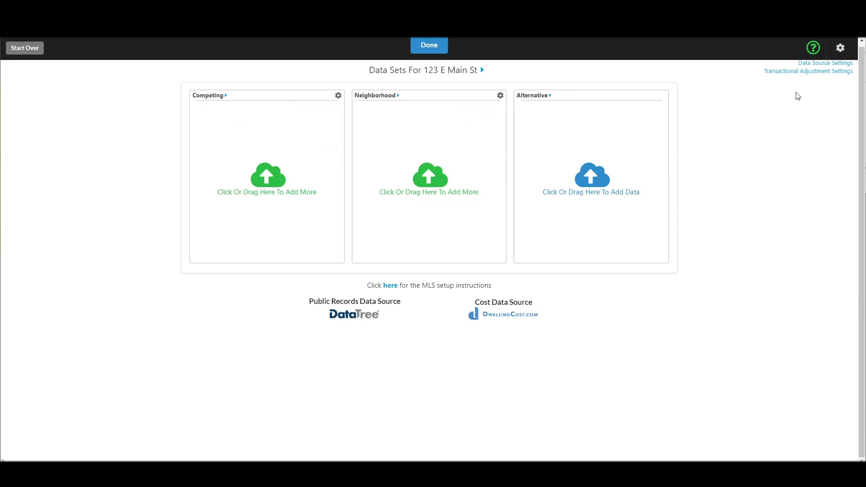
Open Transactional Adjustment Settings and scroll down to the time-adjustment charts.
{"action": "left_click", "coordinate": [782, 72]}
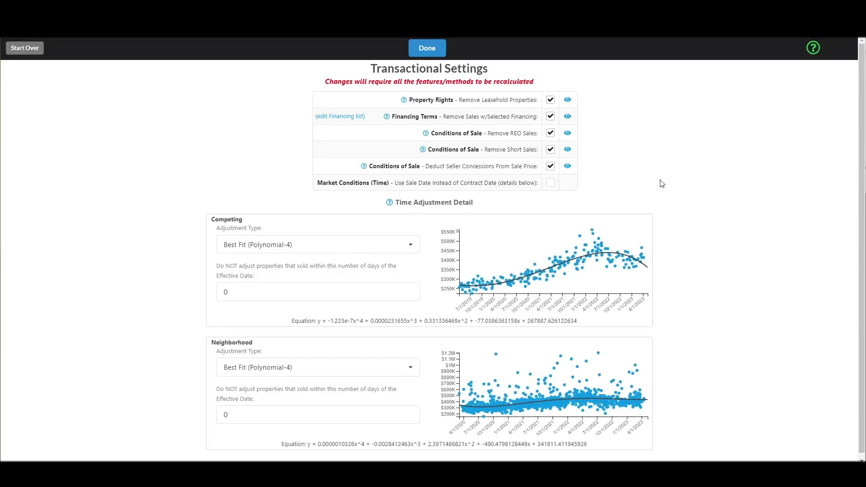
{"action": "scroll", "coordinate": [685, 166], "scroll_direction": "down", "scroll_amount": 1}
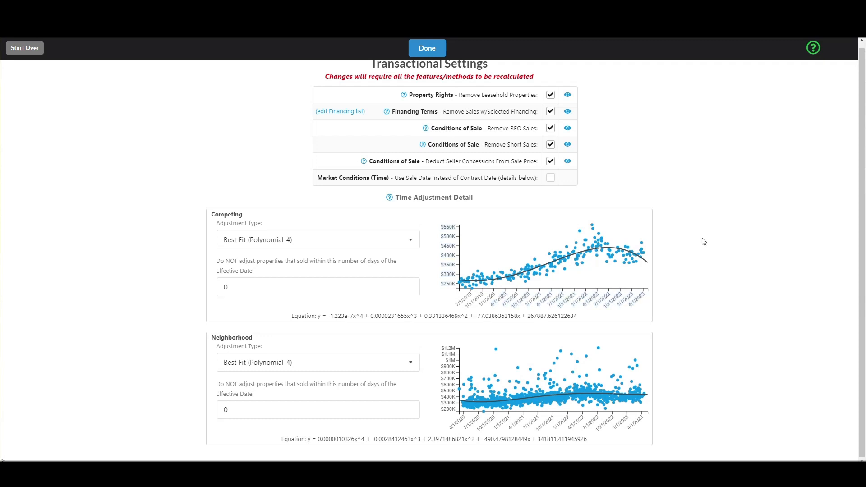
Try Linear and Polynomial-2 for the Competing time adjustment, then settle on Polynomial-4.
{"action": "left_click", "coordinate": [321, 244]}
{"action": "left_click", "coordinate": [261, 275]}
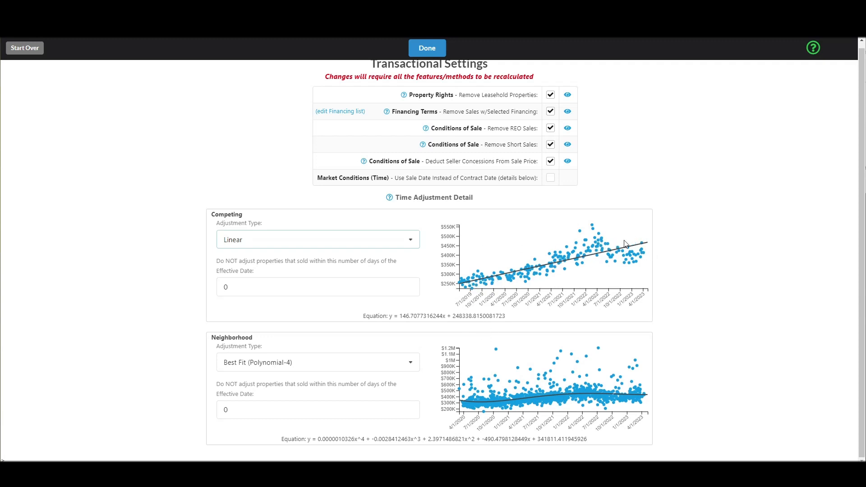
{"action": "left_click", "coordinate": [355, 240]}
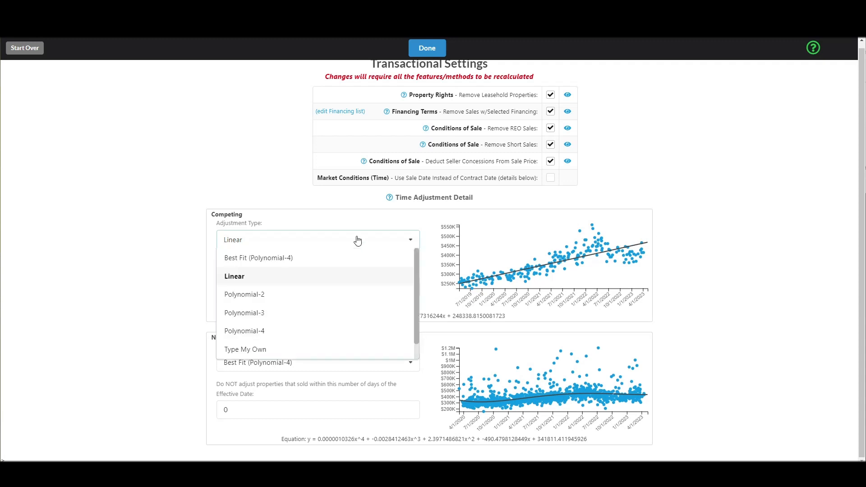
{"action": "left_click", "coordinate": [264, 295]}
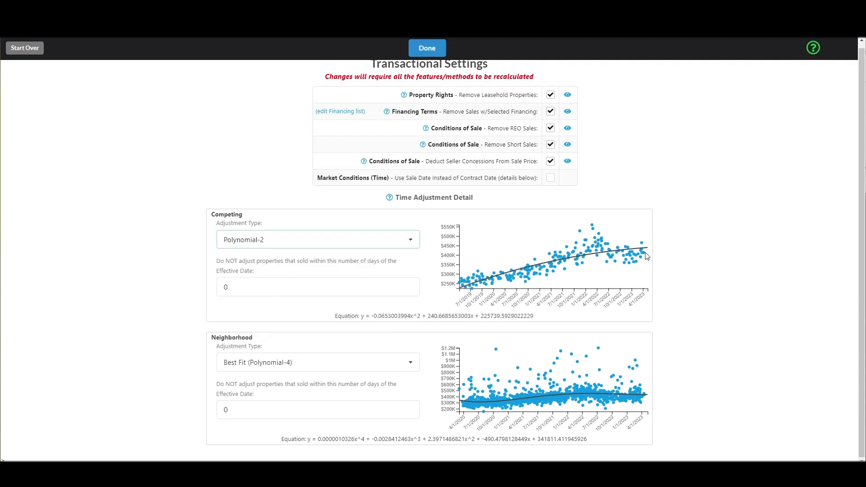
{"action": "left_click", "coordinate": [324, 245]}
{"action": "left_click", "coordinate": [271, 330]}
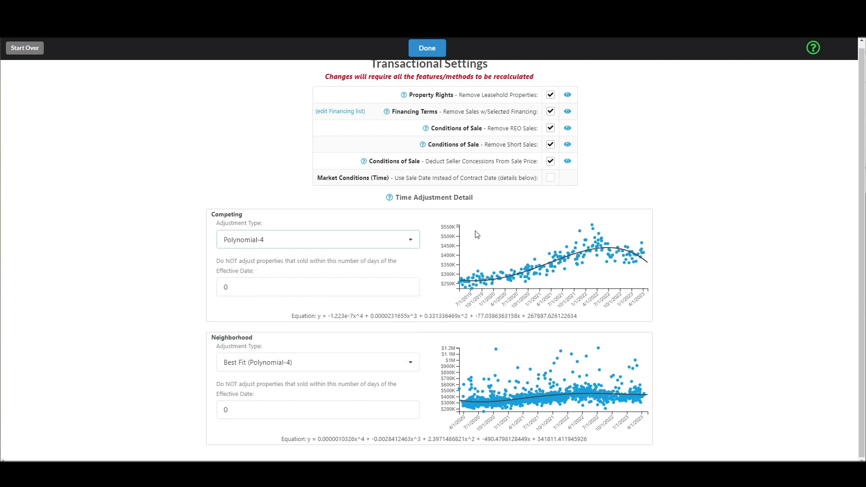
{"action": "left_click", "coordinate": [361, 244]}
{"action": "scroll", "coordinate": [352, 294], "scroll_direction": "down", "scroll_amount": 1}
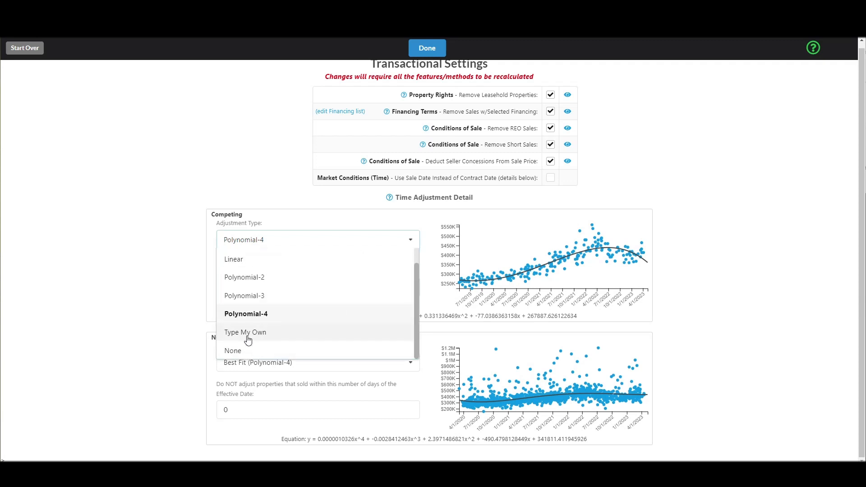
{"action": "left_click", "coordinate": [249, 336]}
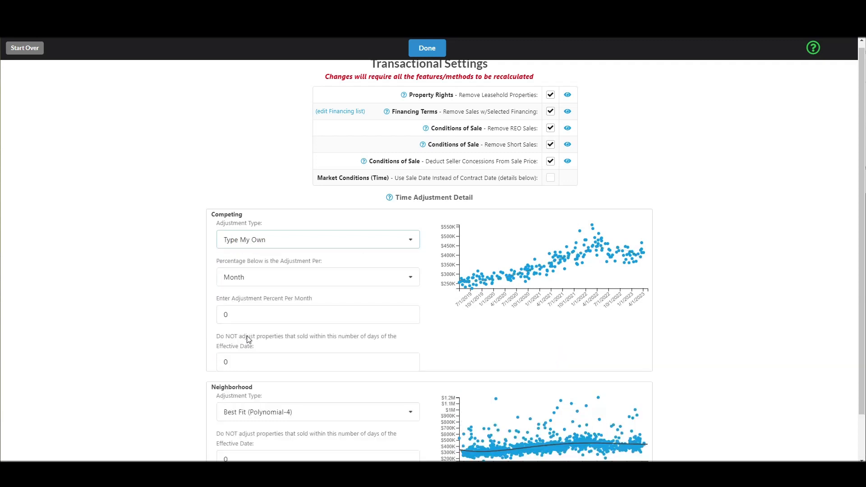
{"action": "left_click", "coordinate": [254, 314]}
{"action": "double_click", "coordinate": [254, 314]}
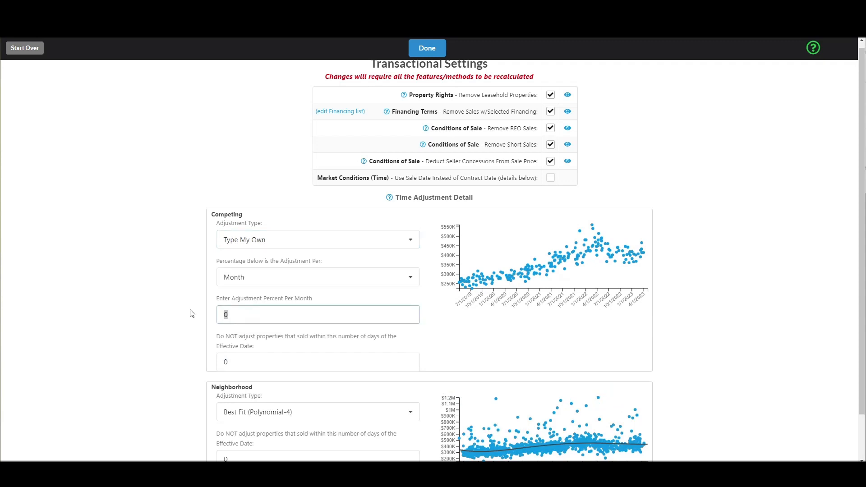
{"action": "type", "text": "1"}
{"action": "type", "text": "-"}
{"action": "key", "text": "BackSpace"}
{"action": "left_click", "coordinate": [299, 241]}
{"action": "left_click", "coordinate": [265, 315]}
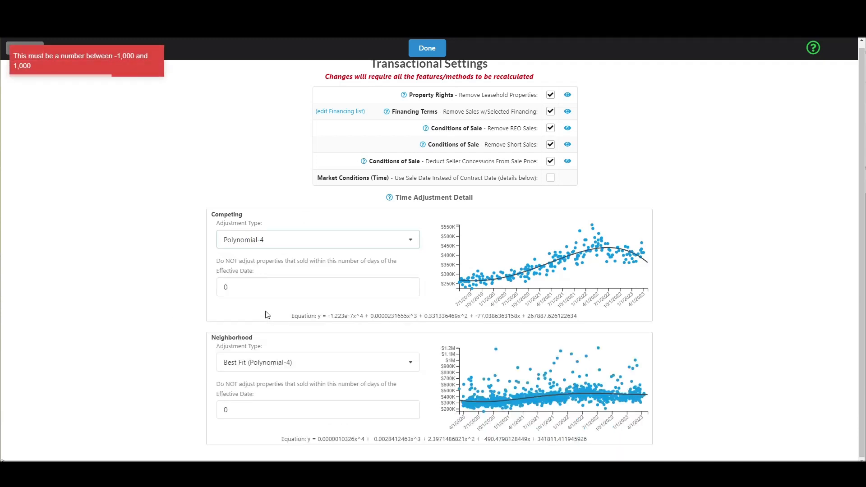
{"action": "left_click", "coordinate": [672, 146]}
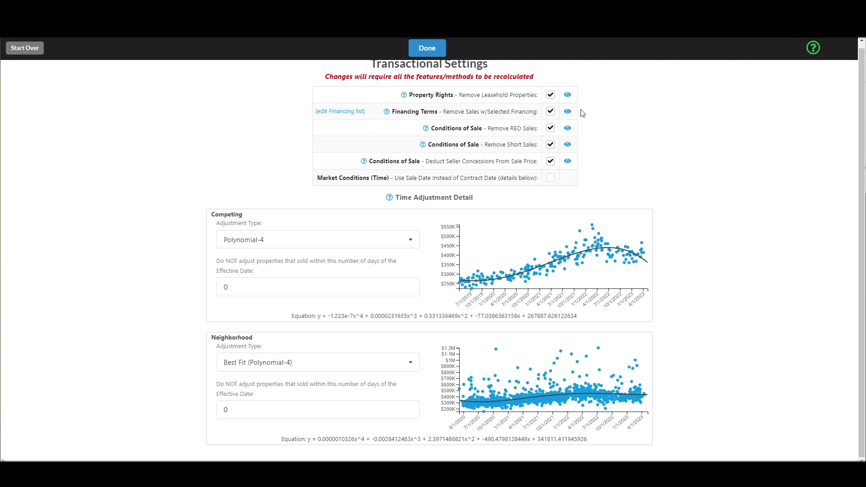
{"action": "mouse_move", "coordinate": [565, 167]}
{"action": "left_click_drag", "start_coordinate": [483, 96], "coordinate": [517, 98]}
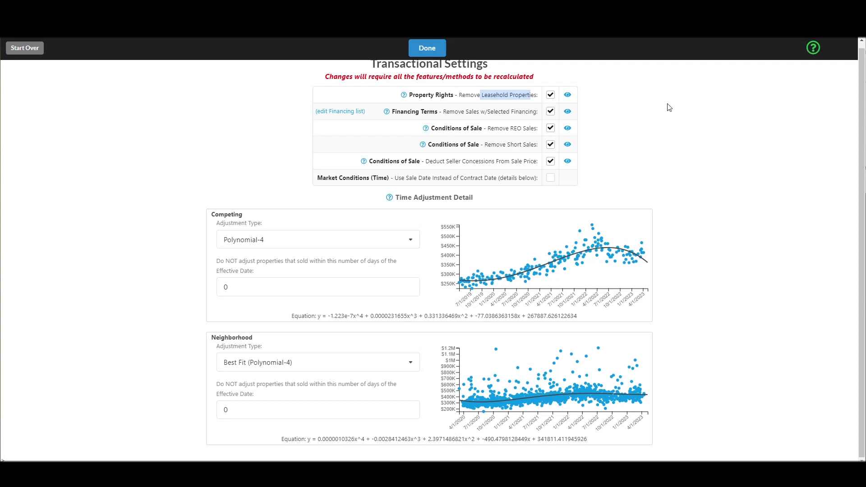
{"action": "left_click", "coordinate": [627, 105]}
{"action": "left_click_drag", "start_coordinate": [460, 96], "coordinate": [527, 96]}
{"action": "left_click", "coordinate": [483, 111]}
{"action": "left_click_drag", "start_coordinate": [446, 111], "coordinate": [527, 111]}
{"action": "left_click", "coordinate": [529, 111]}
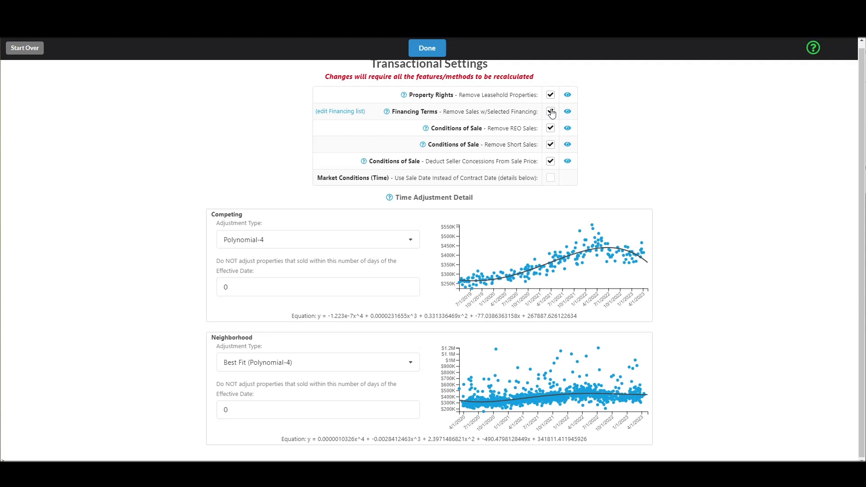
Review the excluded financing types without changes, then apply the transactional settings.
{"action": "left_click", "coordinate": [337, 113]}
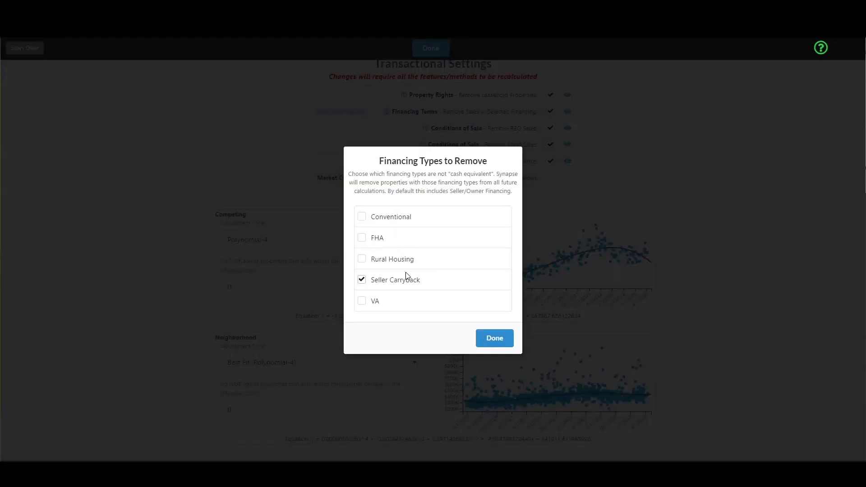
{"action": "left_click", "coordinate": [504, 339]}
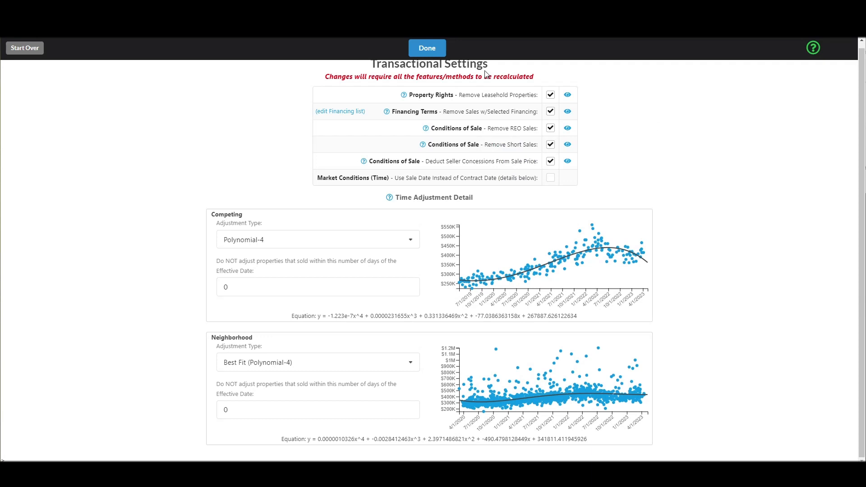
{"action": "left_click", "coordinate": [435, 51]}
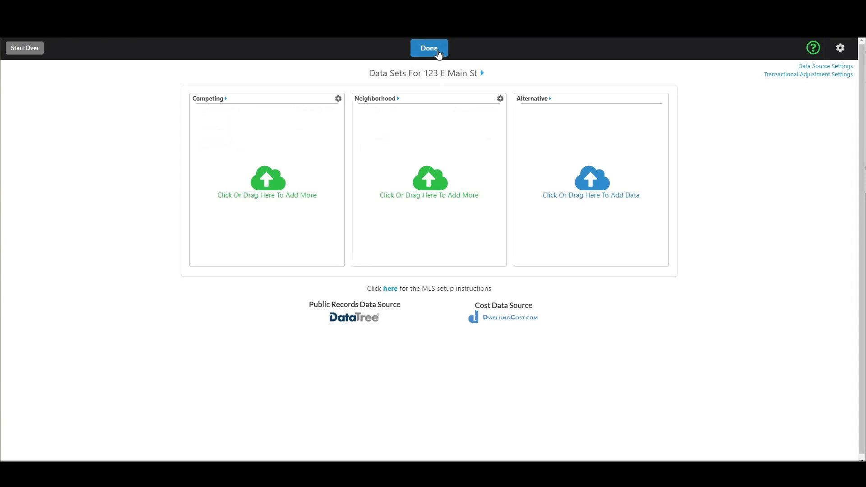
Confirm the data sets with Done to move on to the subject property form.
{"action": "left_click", "coordinate": [440, 50]}
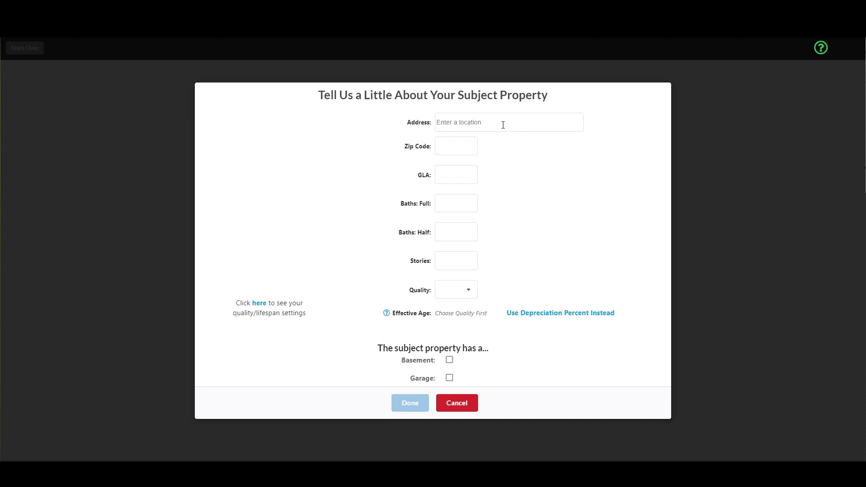
Enter the subject's street address via the first suggestion and fill in its zip code.
{"action": "left_click", "coordinate": [503, 125]}
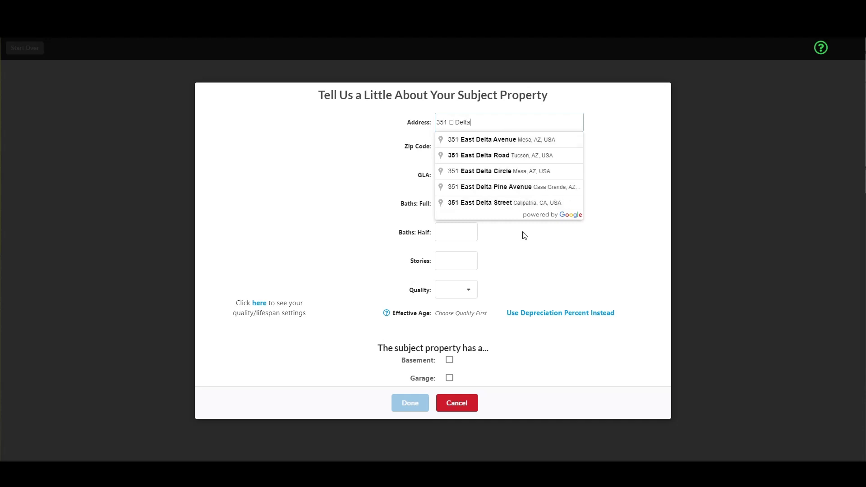
{"action": "left_click", "coordinate": [523, 144]}
{"action": "left_click", "coordinate": [459, 141]}
{"action": "type", "text": "85204"}
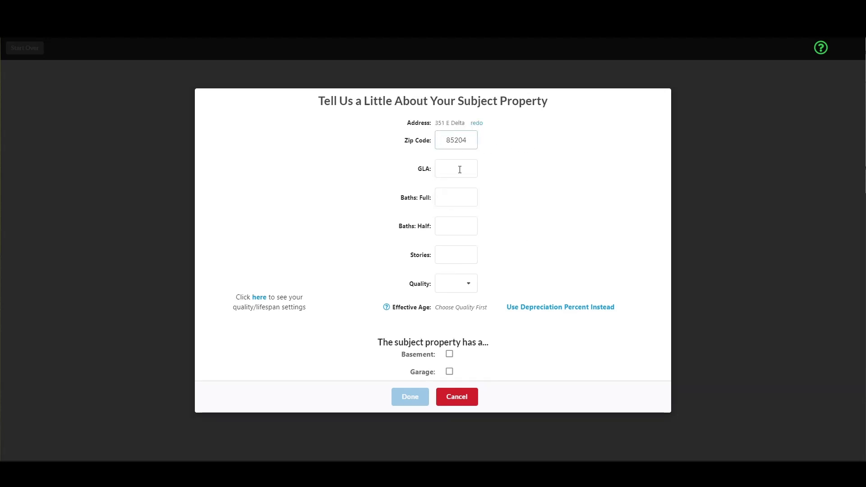
Enter GLA 1500, 2 full baths, 0 half baths and 1 story.
{"action": "left_click", "coordinate": [460, 170]}
{"action": "left_click", "coordinate": [465, 189]}
{"action": "left_click_drag", "start_coordinate": [470, 169], "coordinate": [440, 169]}
{"action": "type", "text": "1500"}
{"action": "key", "text": "Tab"}
{"action": "type", "text": "2"}
{"action": "key", "text": "Tab"}
{"action": "type", "text": "0"}
{"action": "key", "text": "Tab"}
{"action": "type", "text": "1"}
Set the quality rating to Q4 and the effective age to 16.
{"action": "key", "text": "Tab"}
{"action": "key", "text": "alt+Down"}
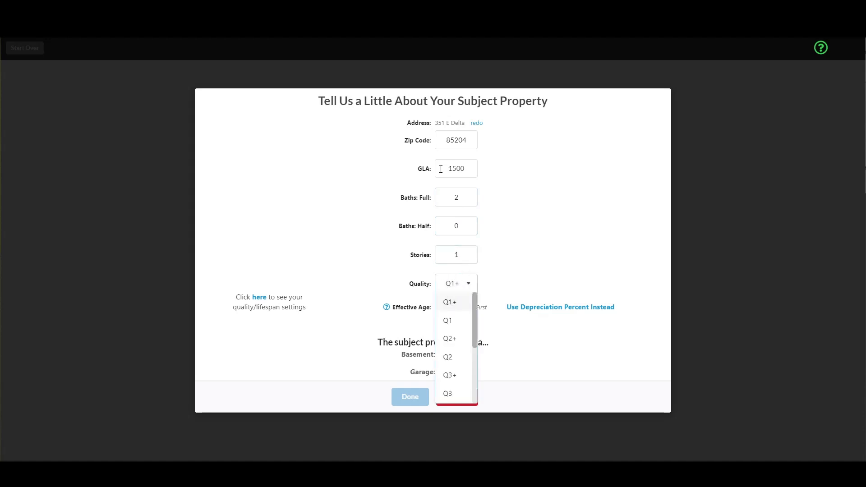
{"action": "scroll", "coordinate": [465, 334], "scroll_direction": "down", "scroll_amount": 3}
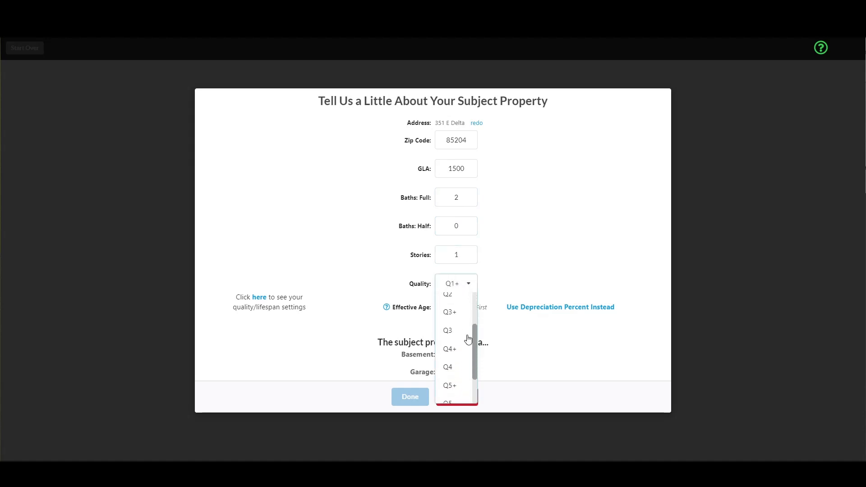
{"action": "left_click", "coordinate": [452, 374]}
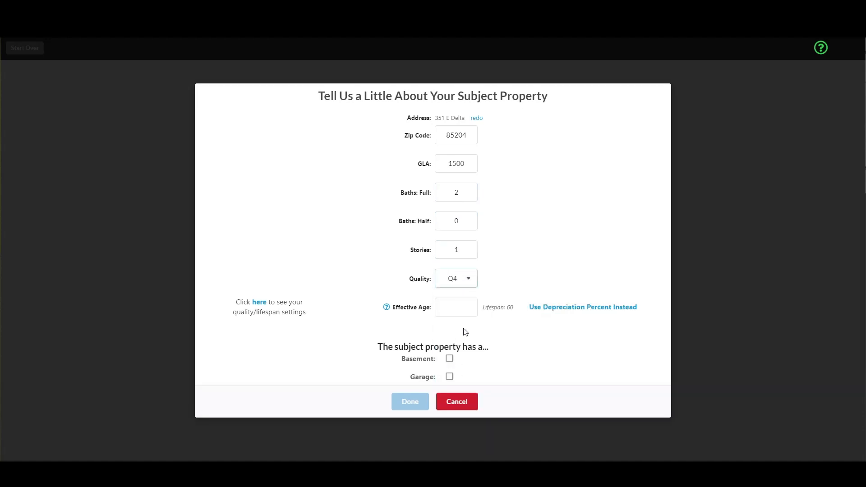
{"action": "left_click", "coordinate": [466, 308]}
{"action": "type", "text": "16"}
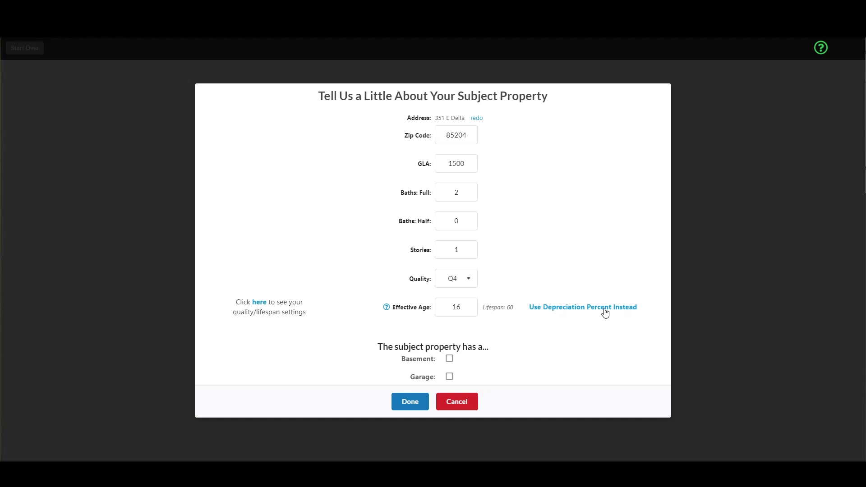
{"action": "left_click_drag", "start_coordinate": [463, 307], "coordinate": [516, 311]}
{"action": "left_click", "coordinate": [466, 307]}
{"action": "left_click", "coordinate": [505, 307]}
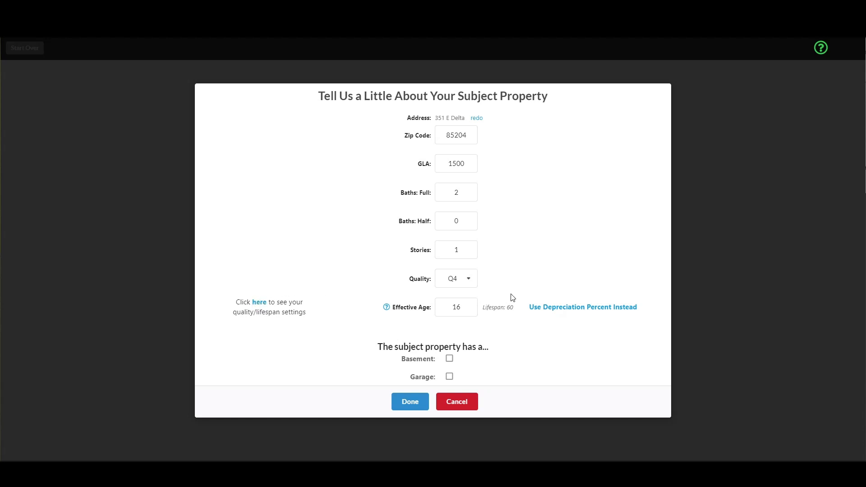
Mark an Attached garage and submit the subject property details.
{"action": "left_click", "coordinate": [450, 377]}
{"action": "left_click", "coordinate": [451, 383]}
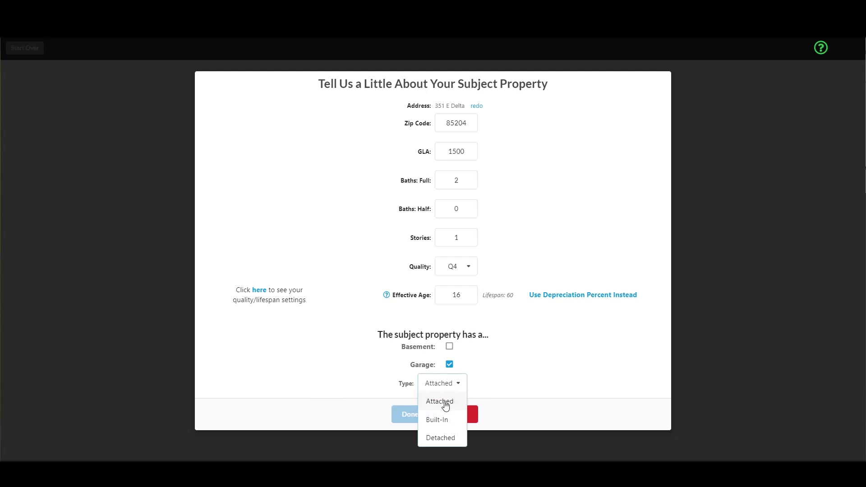
{"action": "left_click", "coordinate": [446, 406]}
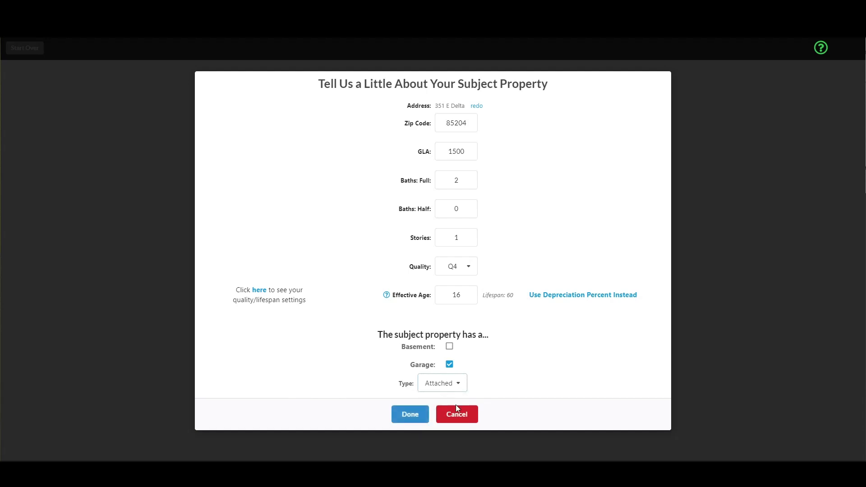
{"action": "left_click", "coordinate": [418, 418]}
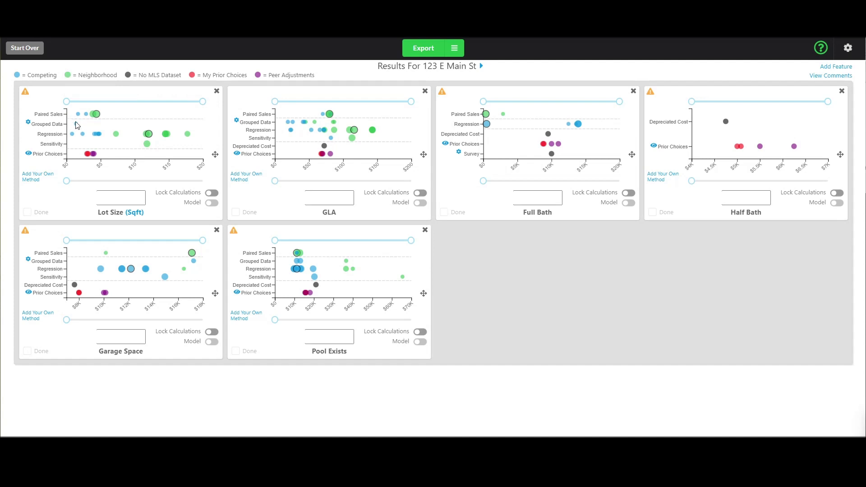
Review the chart legend entries: Competing, Neighborhood and No MLS Dataset.
{"action": "double_click", "coordinate": [30, 75]}
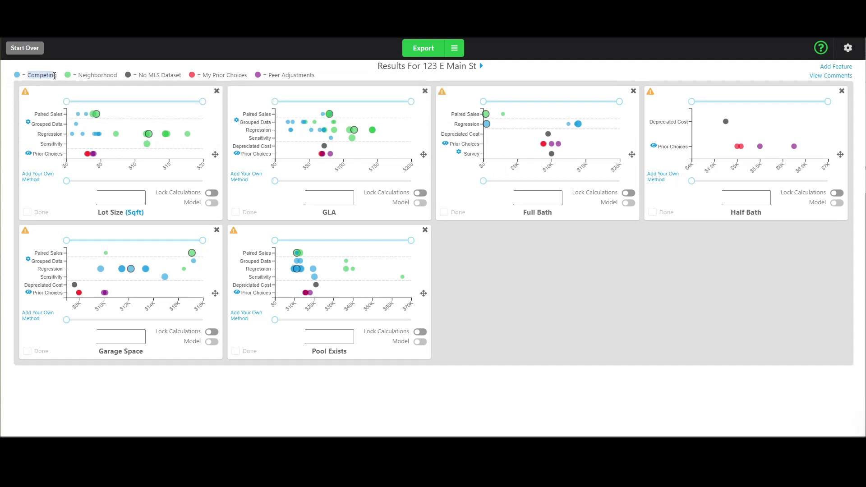
{"action": "double_click", "coordinate": [83, 74]}
{"action": "triple_click", "coordinate": [144, 75]}
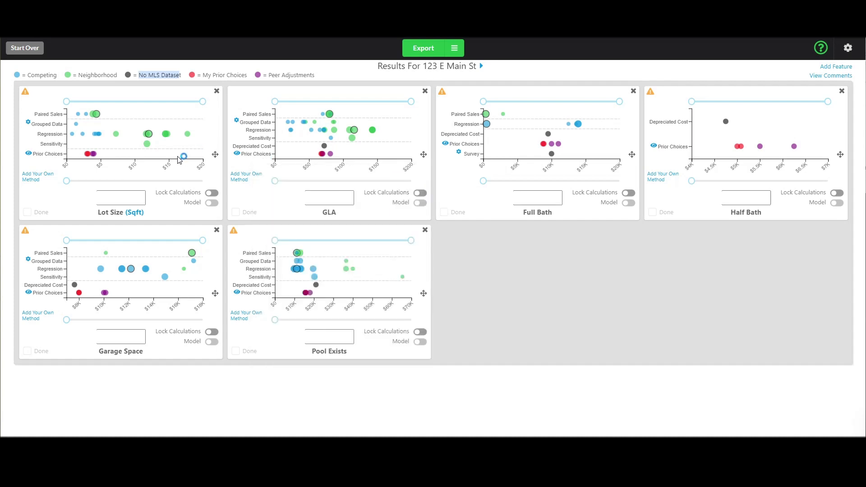
{"action": "left_click", "coordinate": [494, 296]}
{"action": "mouse_move", "coordinate": [95, 156]}
{"action": "left_click", "coordinate": [849, 47]}
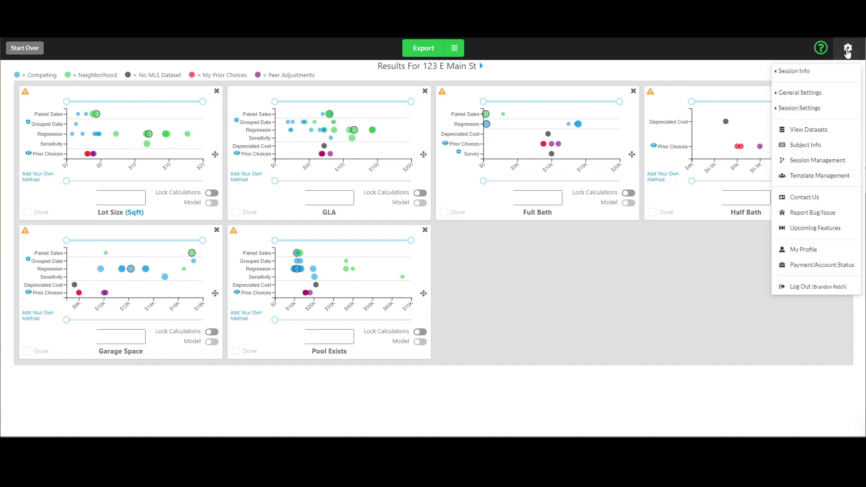
{"action": "mouse_move", "coordinate": [801, 98]}
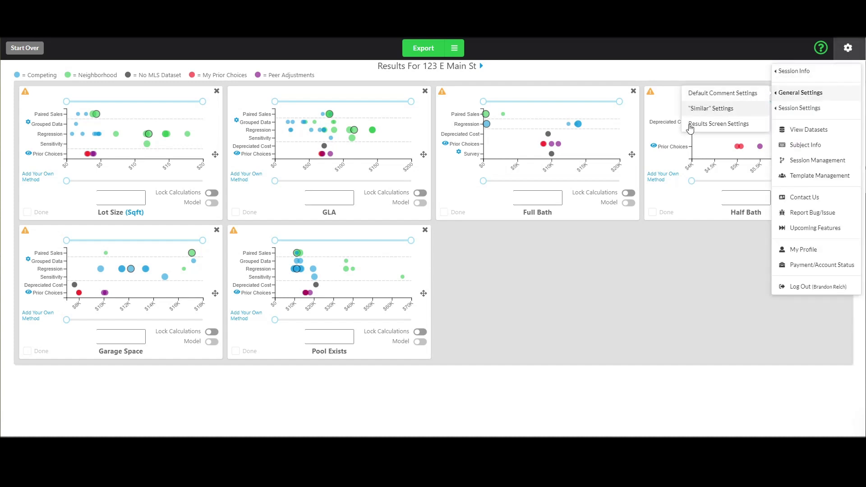
{"action": "left_click", "coordinate": [455, 290]}
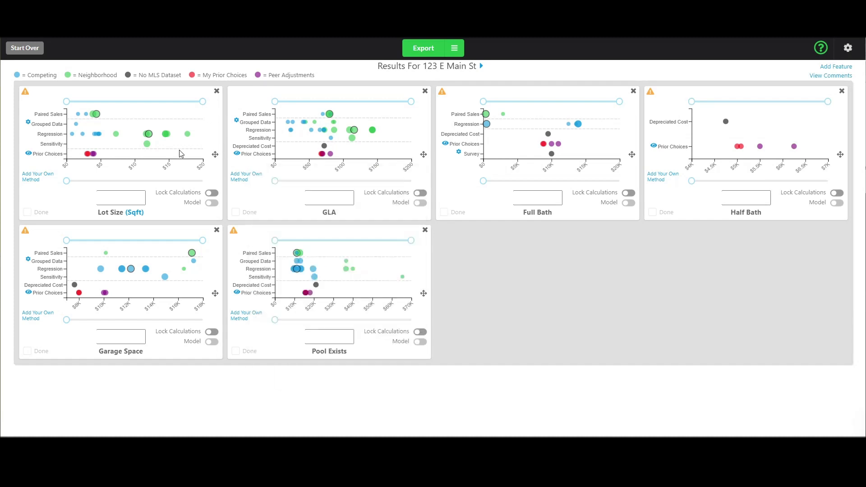
{"action": "mouse_move", "coordinate": [95, 116]}
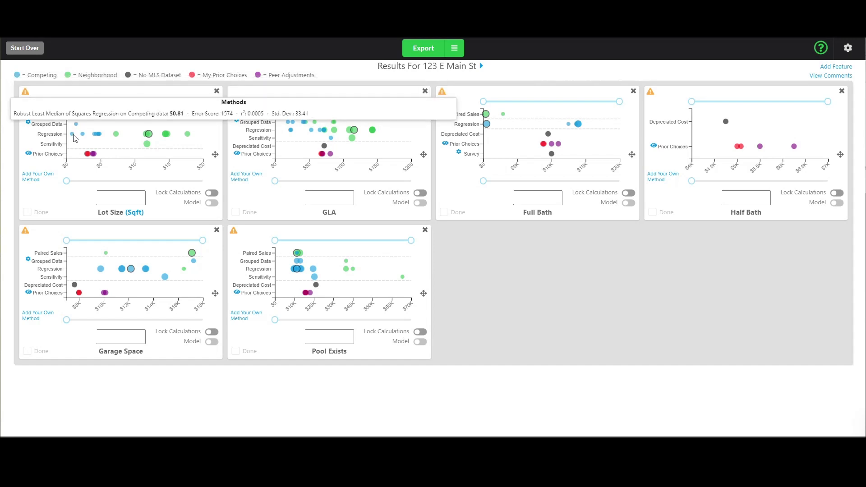
{"action": "mouse_move", "coordinate": [99, 138]}
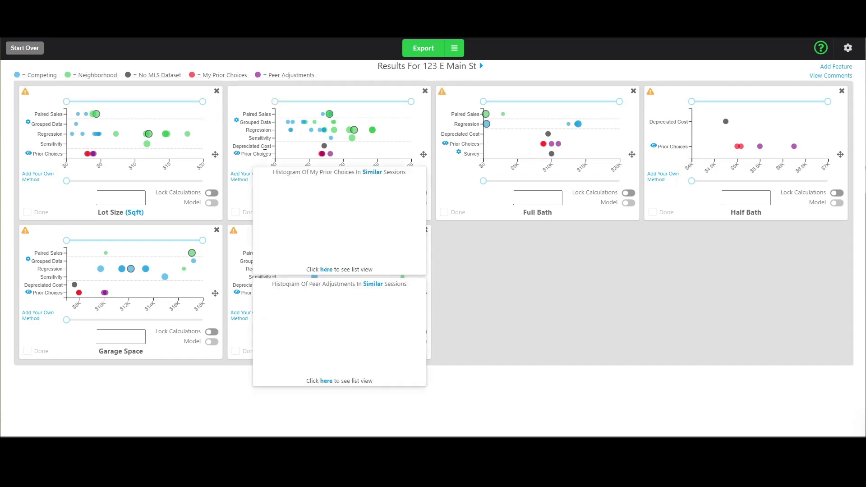
{"action": "mouse_move", "coordinate": [327, 150]}
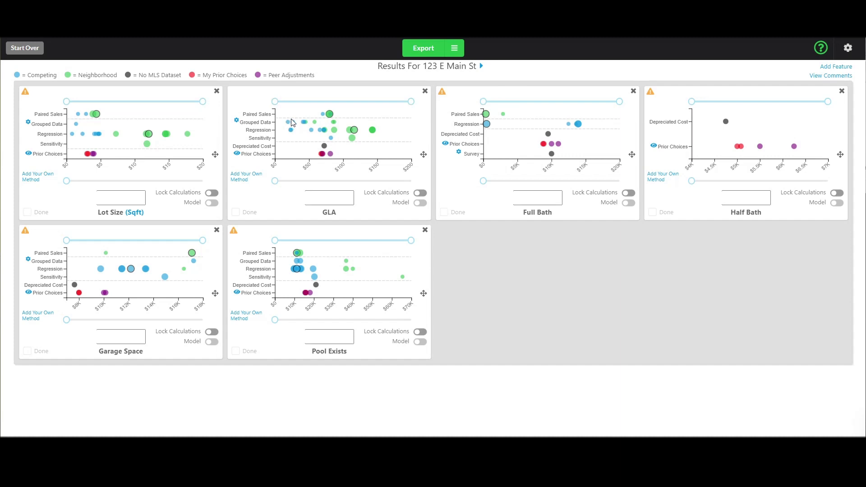
{"action": "mouse_move", "coordinate": [289, 124]}
{"action": "mouse_move", "coordinate": [334, 120]}
{"action": "mouse_move", "coordinate": [579, 125]}
{"action": "left_click", "coordinate": [848, 48]}
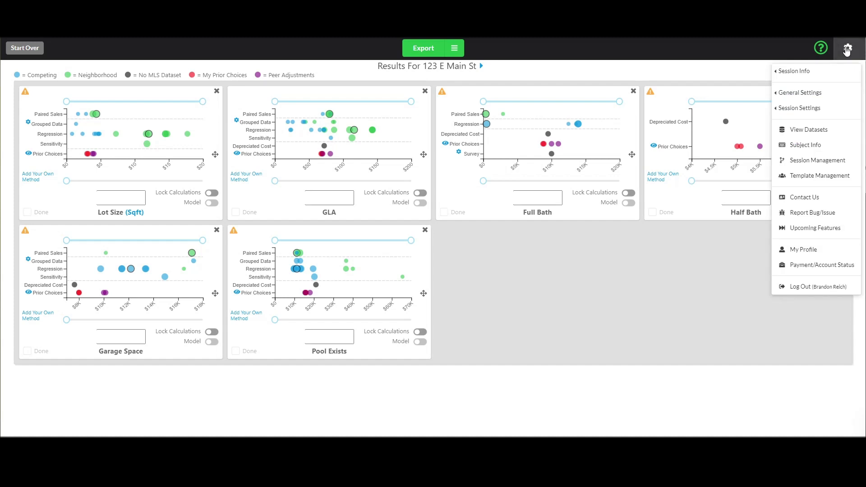
{"action": "left_click", "coordinate": [808, 109]}
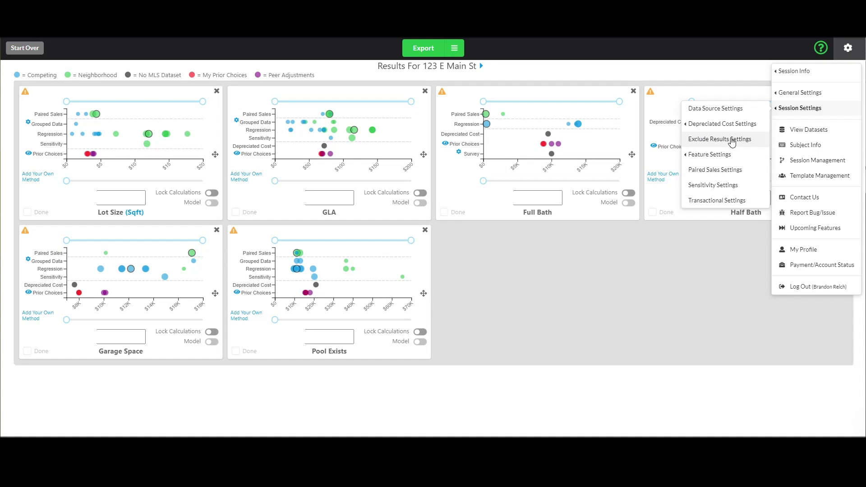
{"action": "left_click", "coordinate": [710, 225]}
{"action": "mouse_move", "coordinate": [725, 122]}
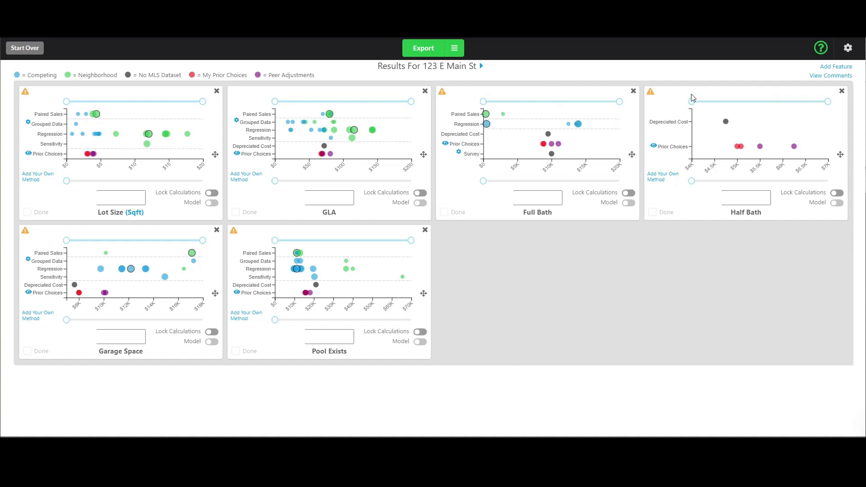
{"action": "mouse_move", "coordinate": [651, 93]}
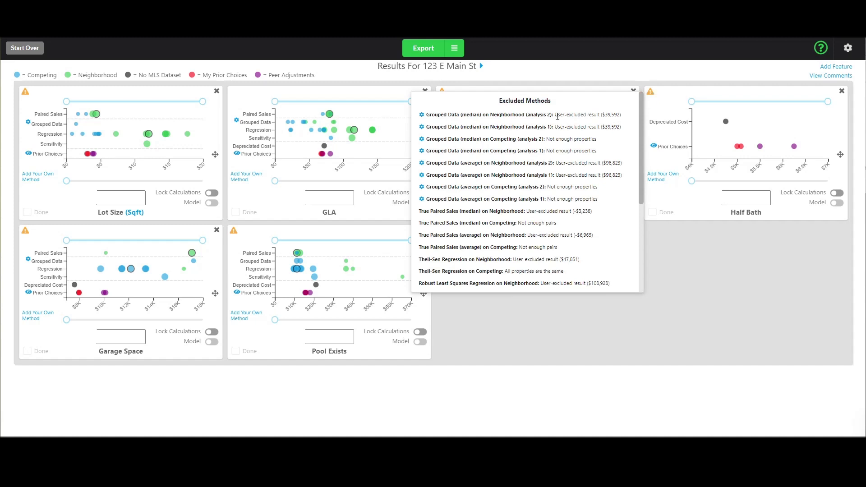
Read the exclusion reasons, including not enough properties and True Paired Sales results.
{"action": "left_click_drag", "start_coordinate": [555, 116], "coordinate": [618, 118]}
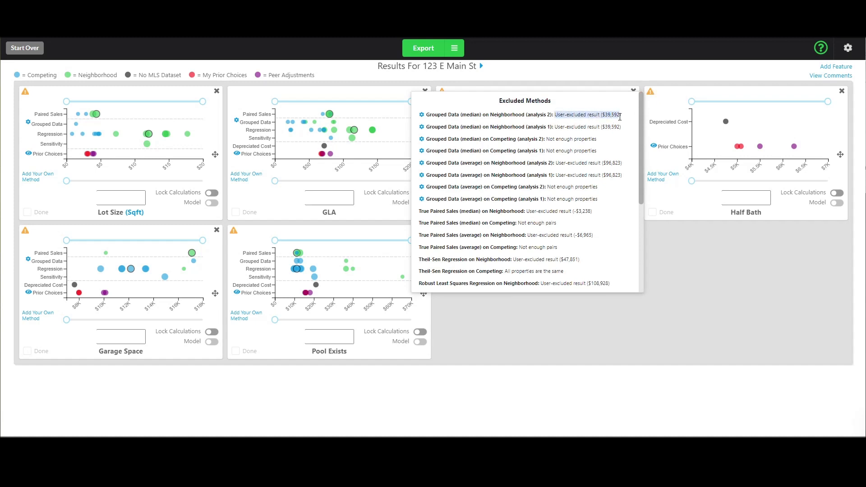
{"action": "left_click_drag", "start_coordinate": [547, 139], "coordinate": [597, 139]}
{"action": "left_click_drag", "start_coordinate": [442, 140], "coordinate": [564, 138]}
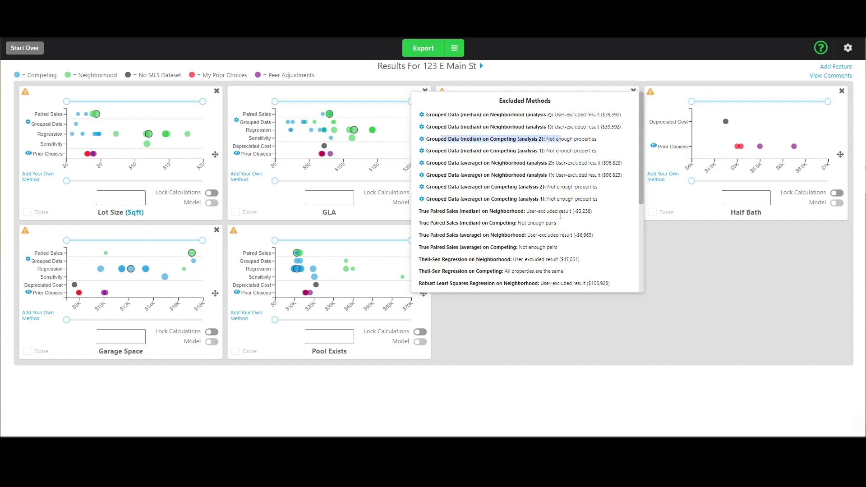
{"action": "left_click_drag", "start_coordinate": [444, 224], "coordinate": [557, 223]}
{"action": "left_click", "coordinate": [511, 212]}
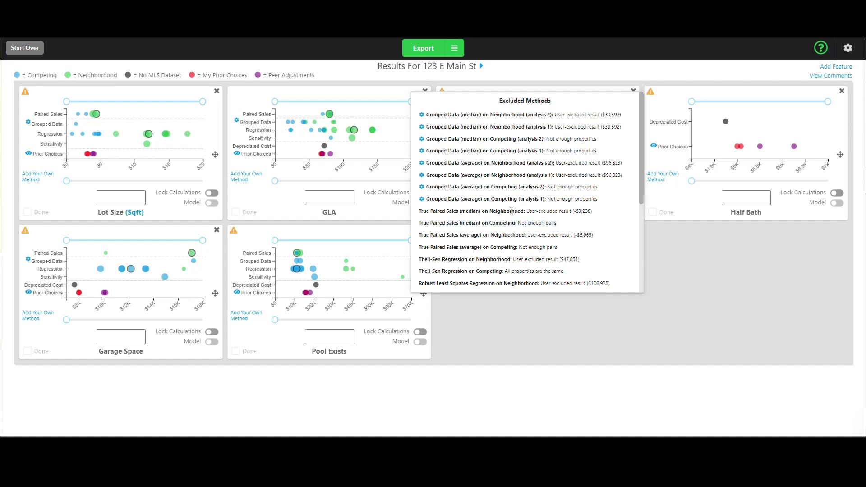
{"action": "left_click_drag", "start_coordinate": [491, 212], "coordinate": [590, 213]}
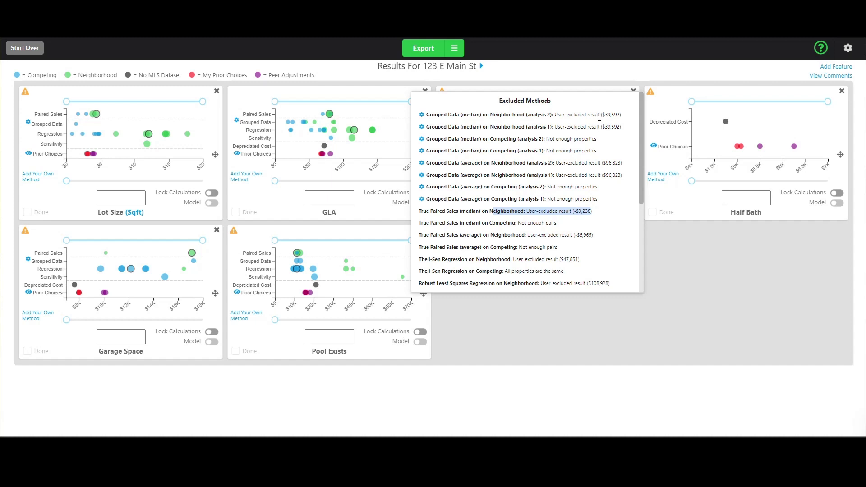
Compare the excluded $39,592 and $271,075 results while scrolling through the list.
{"action": "left_click_drag", "start_coordinate": [580, 116], "coordinate": [617, 116]}
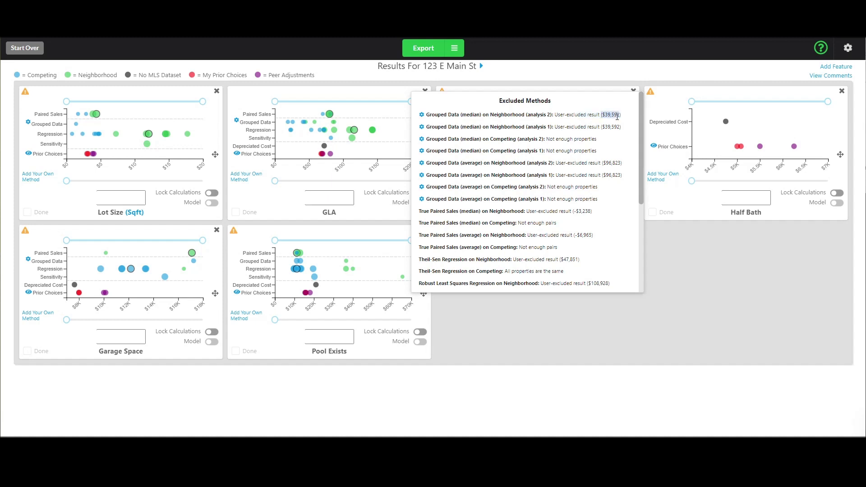
{"action": "left_click", "coordinate": [615, 116]}
{"action": "left_click_drag", "start_coordinate": [601, 114], "coordinate": [620, 116]}
{"action": "left_click", "coordinate": [600, 116]}
{"action": "double_click", "coordinate": [603, 115]}
{"action": "left_click_drag", "start_coordinate": [603, 127], "coordinate": [613, 127]}
{"action": "left_click_drag", "start_coordinate": [640, 149], "coordinate": [640, 251]}
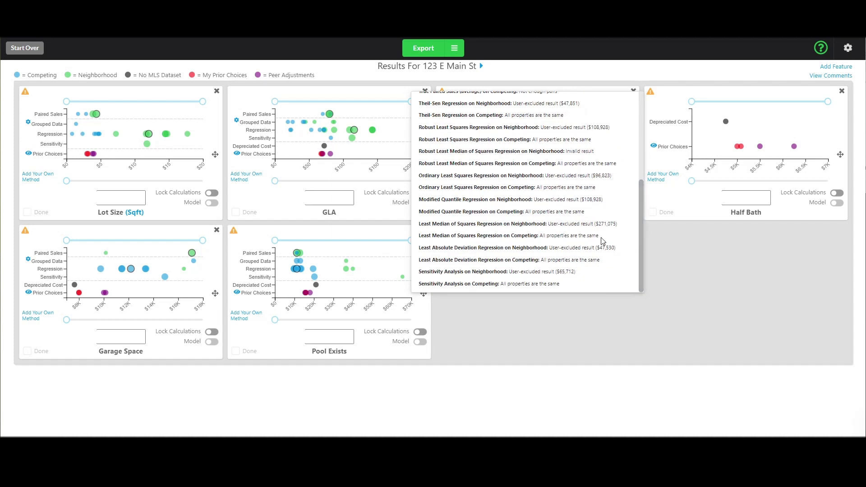
{"action": "left_click_drag", "start_coordinate": [595, 224], "coordinate": [614, 223]}
{"action": "left_click_drag", "start_coordinate": [641, 233], "coordinate": [639, 131]}
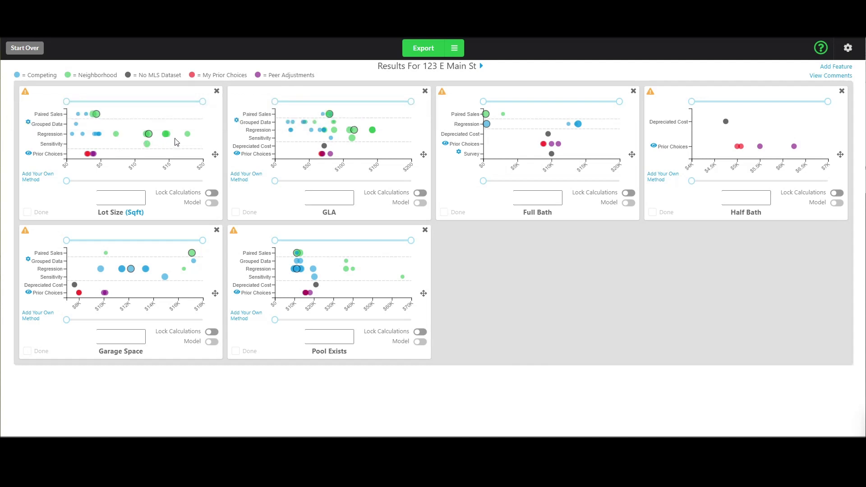
{"action": "mouse_move", "coordinate": [79, 115]}
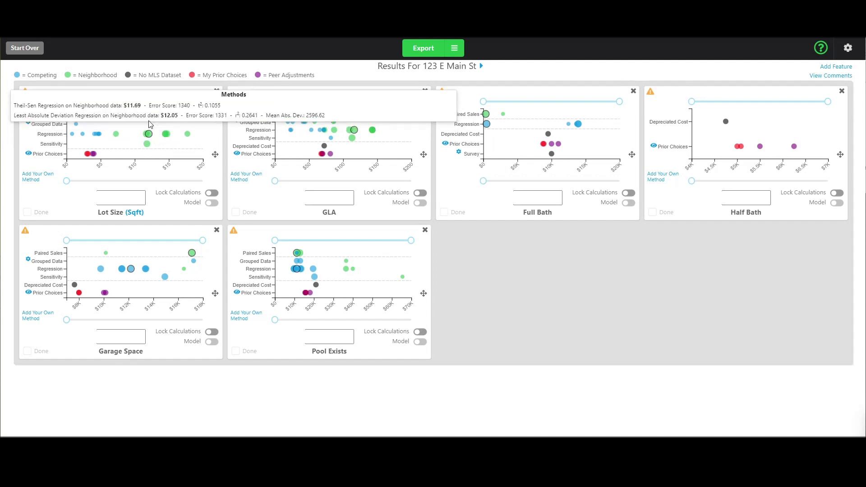
{"action": "mouse_move", "coordinate": [149, 137]}
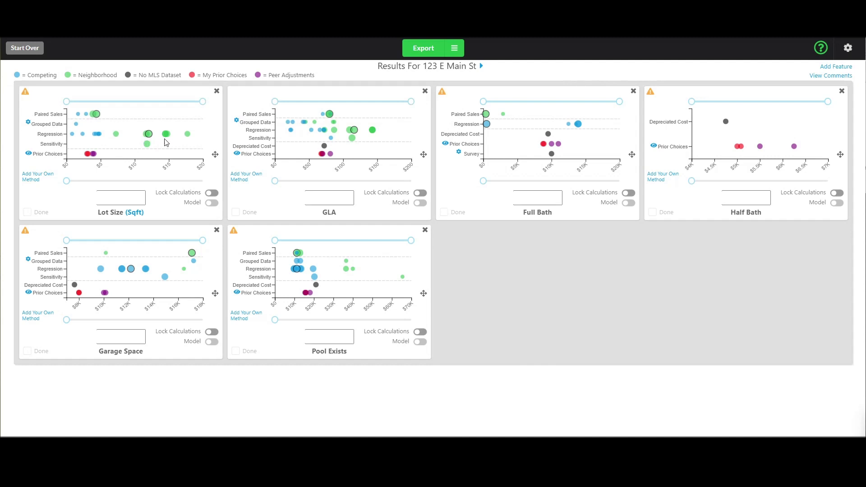
Limit the Lot Size upper range to about $6.6 and apply the constraint.
{"action": "mouse_move", "coordinate": [354, 131]}
{"action": "left_click_drag", "start_coordinate": [203, 102], "coordinate": [113, 113]}
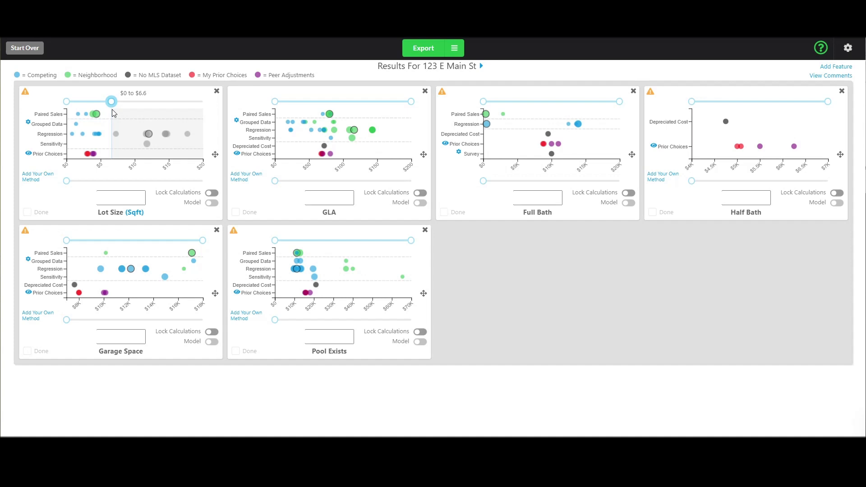
{"action": "mouse_move", "coordinate": [113, 113]}
{"action": "left_mouse_down"}
{"action": "mouse_move", "coordinate": [202, 102]}
{"action": "mouse_move", "coordinate": [113, 101]}
{"action": "left_mouse_up"}
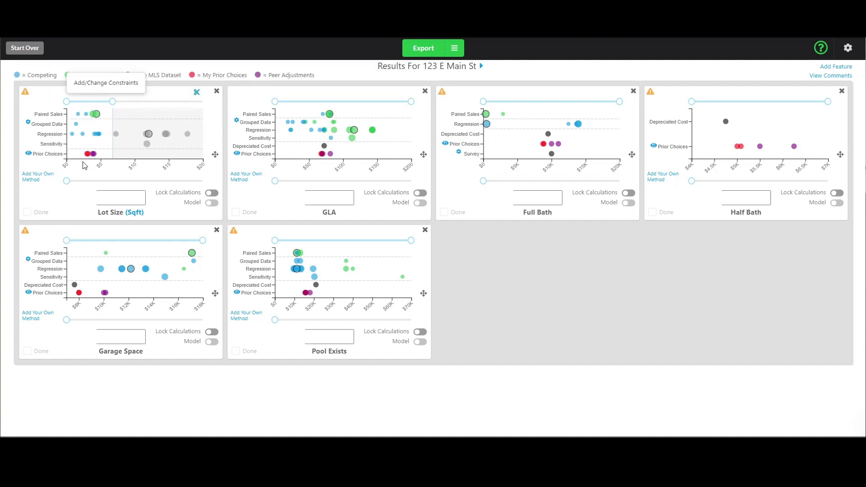
{"action": "left_click", "coordinate": [197, 93]}
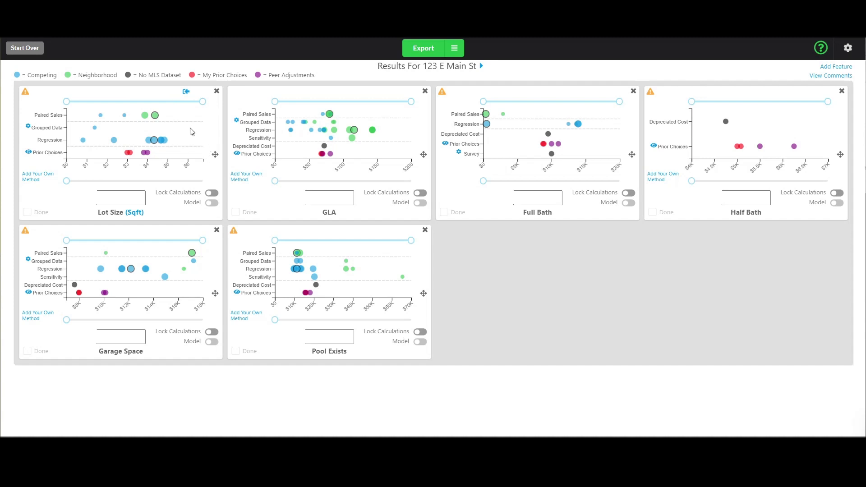
Raise the Lot Size lower limit to grey out low estimates and compare method values.
{"action": "left_click_drag", "start_coordinate": [67, 102], "coordinate": [107, 105]}
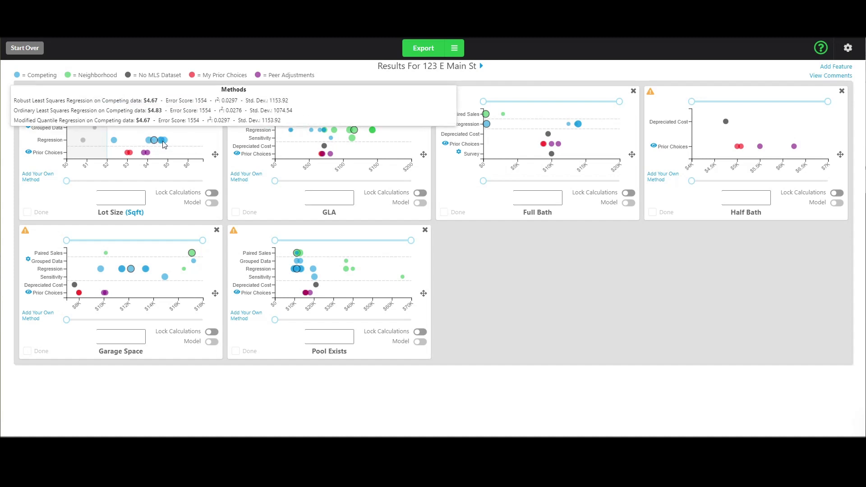
{"action": "mouse_move", "coordinate": [159, 143]}
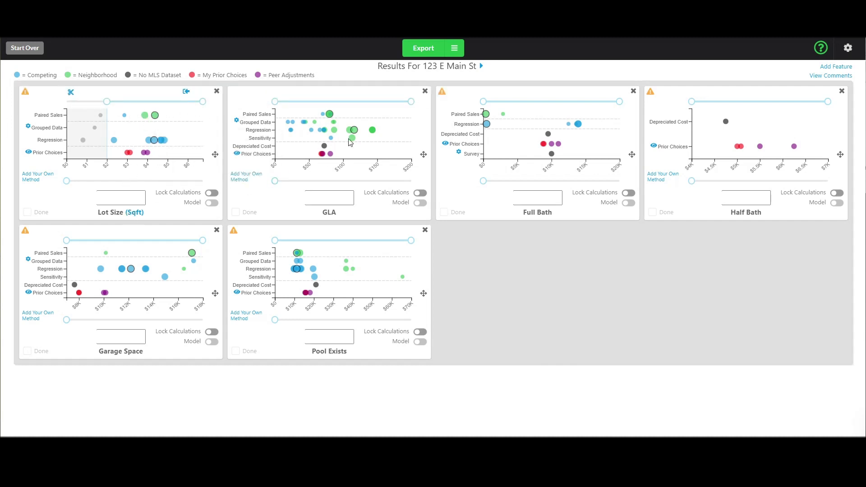
Set Lot Size to $3.00, tick Done, and bring up the comments page.
{"action": "mouse_move", "coordinate": [354, 135]}
{"action": "mouse_move", "coordinate": [348, 120]}
{"action": "mouse_move", "coordinate": [150, 118]}
{"action": "left_click_drag", "start_coordinate": [67, 180], "coordinate": [126, 180]}
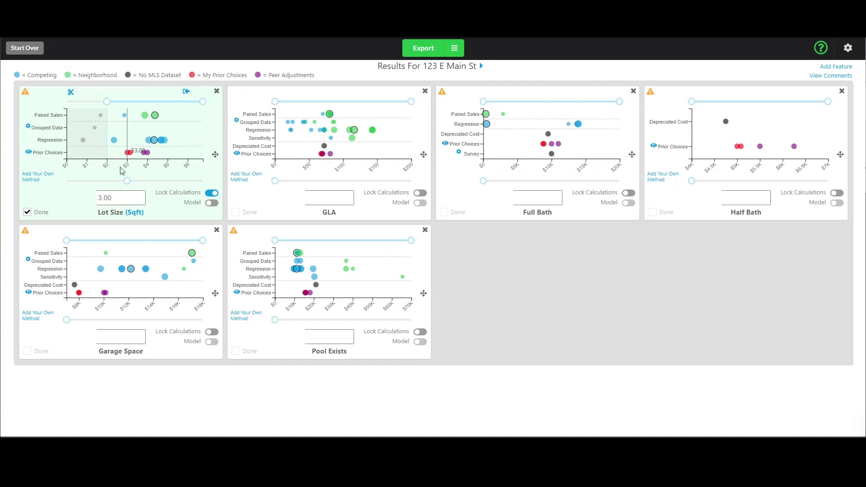
{"action": "left_click", "coordinate": [26, 211]}
{"action": "left_click", "coordinate": [28, 211]}
{"action": "left_click", "coordinate": [835, 77]}
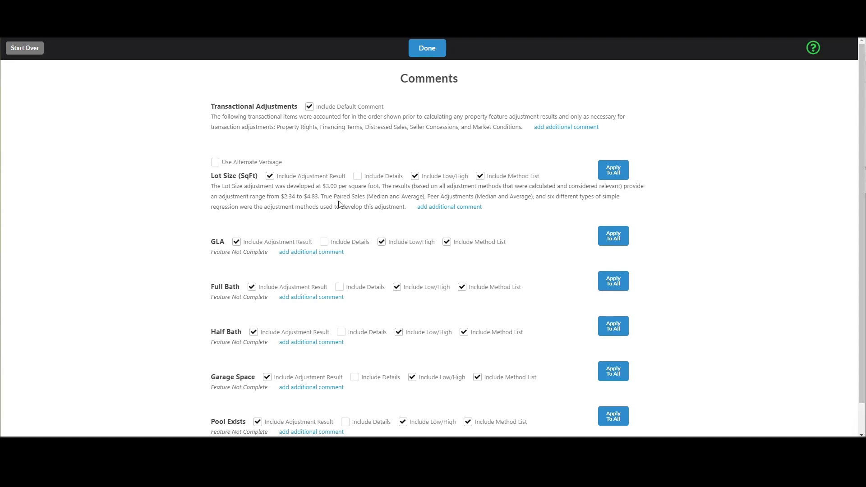
Try the method-list, low/high range and detail options in the Lot Size comment.
{"action": "left_click_drag", "start_coordinate": [321, 197], "coordinate": [406, 207]}
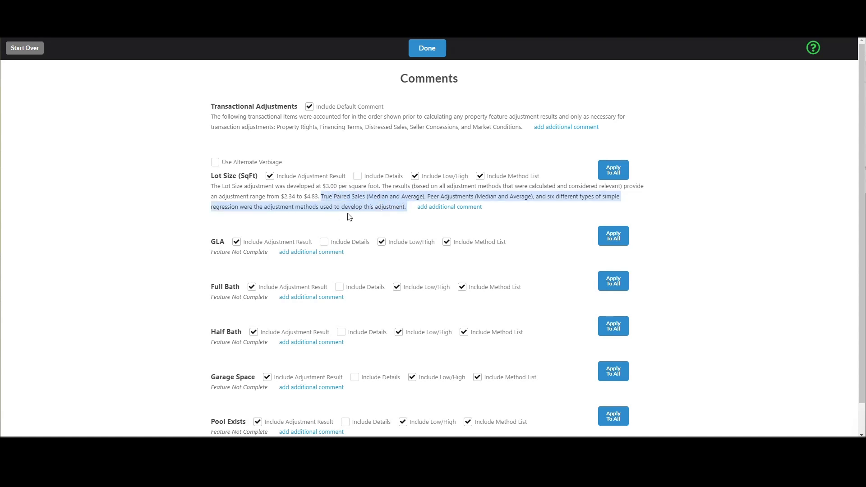
{"action": "left_click", "coordinate": [480, 177]}
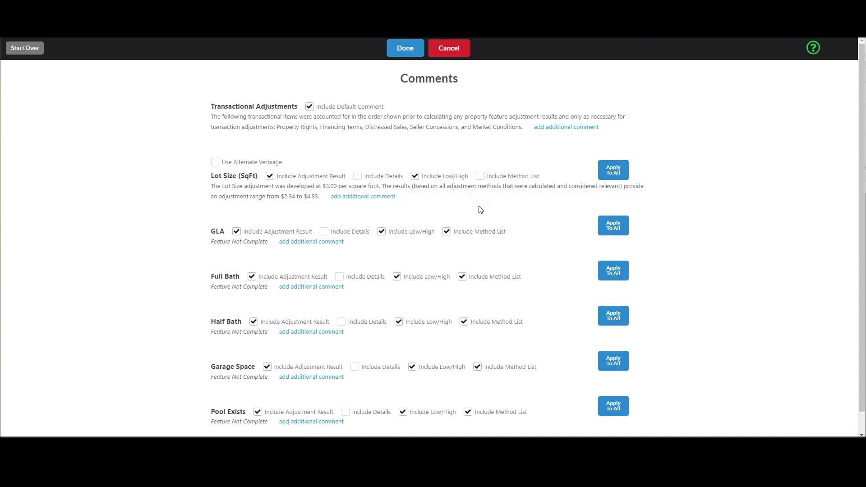
{"action": "left_click", "coordinate": [481, 176]}
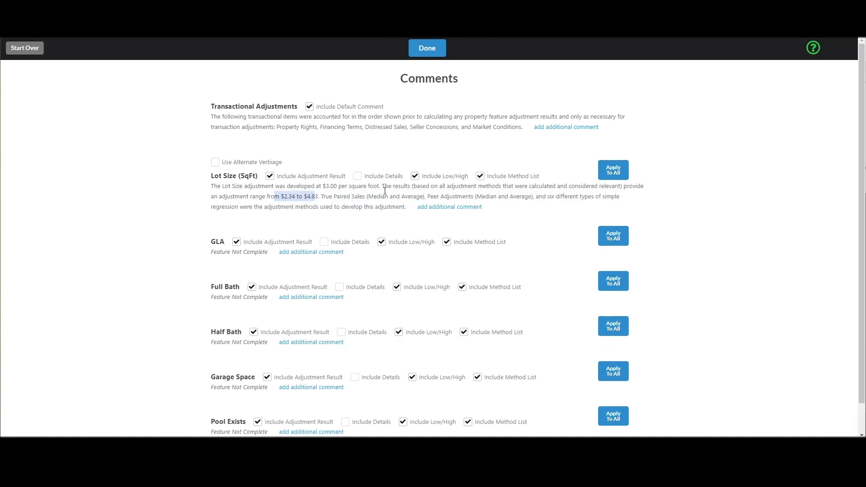
{"action": "left_click", "coordinate": [415, 177]}
{"action": "left_click", "coordinate": [415, 177]}
{"action": "left_click", "coordinate": [358, 176]}
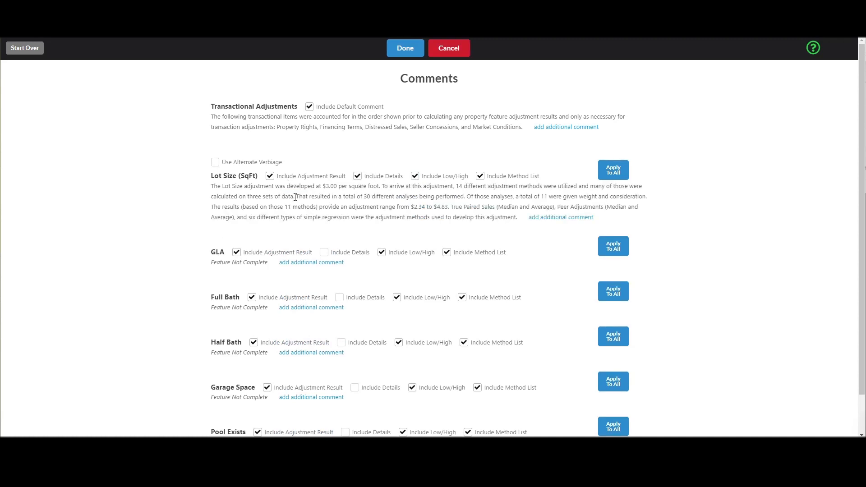
Leave analysis details out, check the $2.34–$4.83 range, and save the comments.
{"action": "left_click_drag", "start_coordinate": [298, 198], "coordinate": [623, 199]}
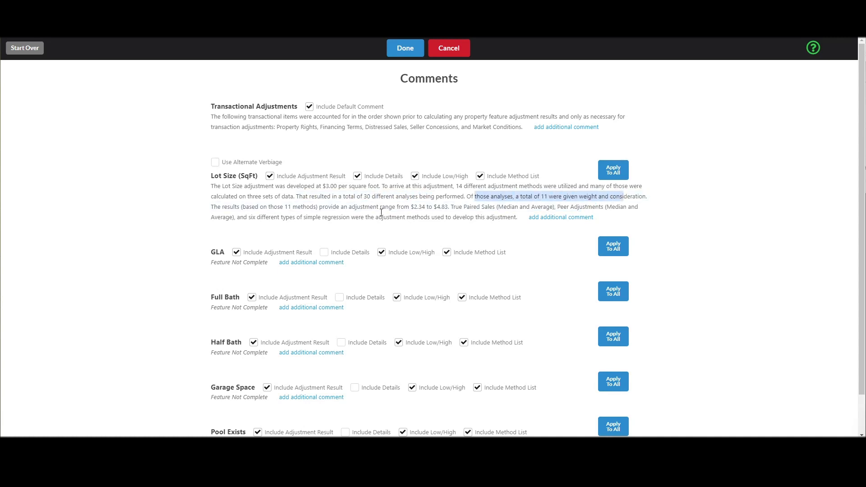
{"action": "left_click", "coordinate": [368, 204]}
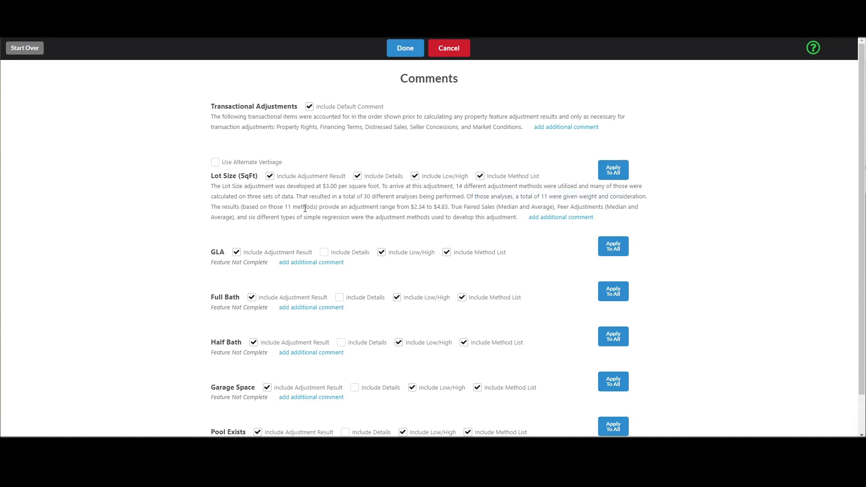
{"action": "left_click", "coordinate": [357, 176]}
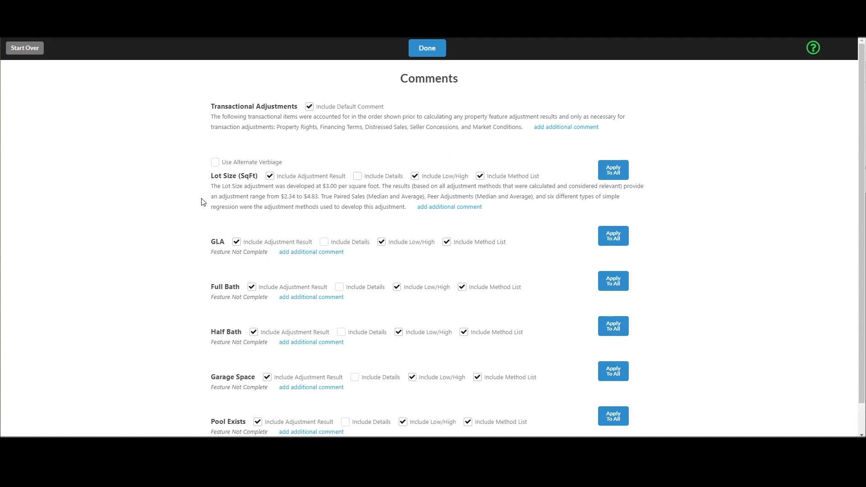
{"action": "left_click_drag", "start_coordinate": [563, 186], "coordinate": [620, 186]}
{"action": "left_click_drag", "start_coordinate": [280, 197], "coordinate": [320, 198]}
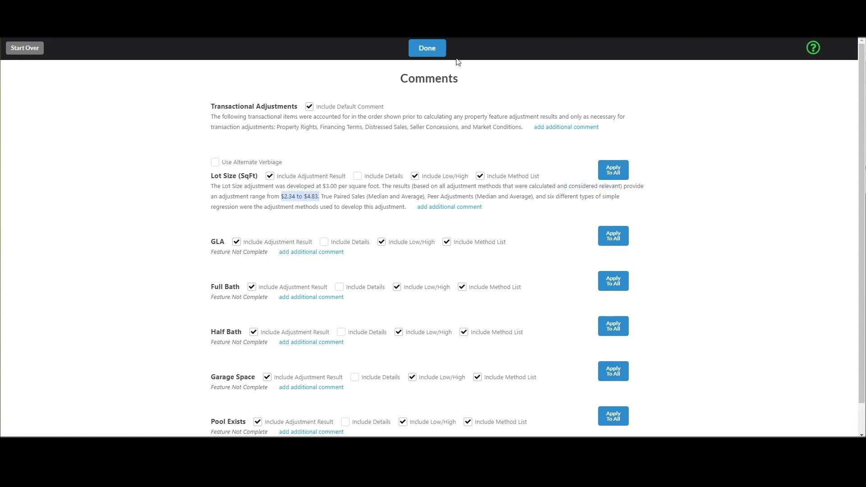
{"action": "left_click", "coordinate": [427, 48]}
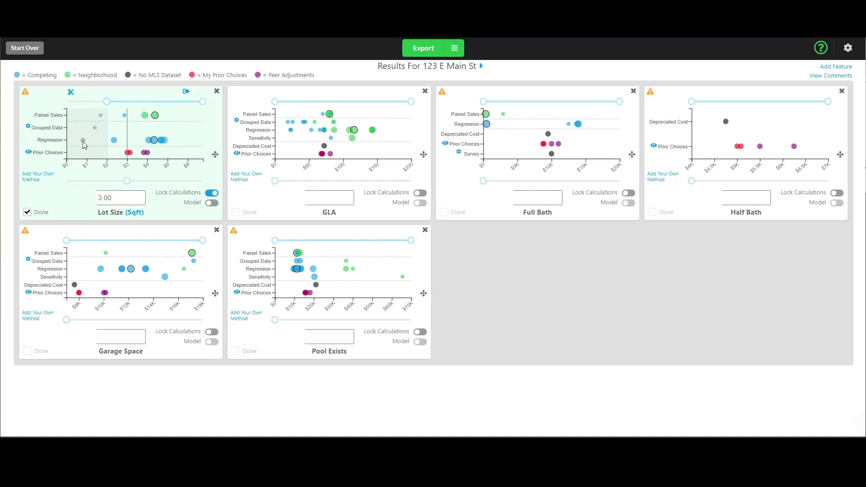
Lower the Lot Size range minimum to about $0.7.
{"action": "left_click_drag", "start_coordinate": [106, 101], "coordinate": [66, 109]}
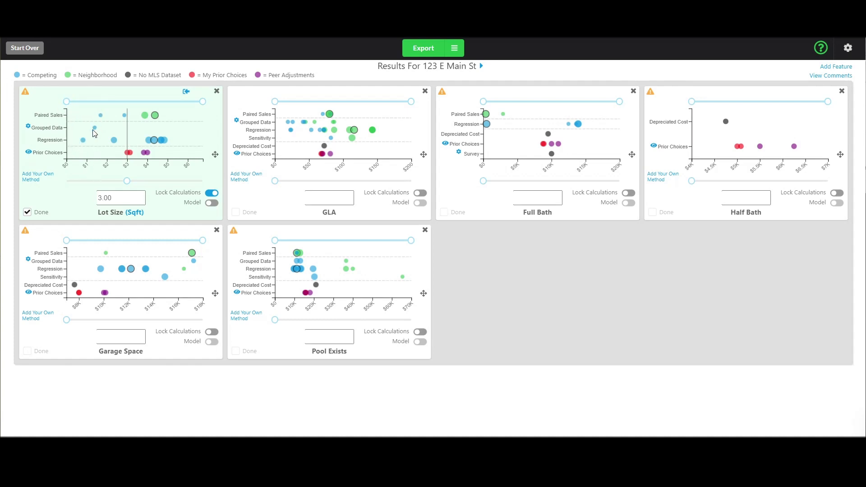
{"action": "left_click_drag", "start_coordinate": [80, 145], "coordinate": [90, 138]}
{"action": "left_click", "coordinate": [121, 90]}
Confirm the Lot Size comment now cites $0.81–$4.83 and save the comments.
{"action": "left_click", "coordinate": [839, 77]}
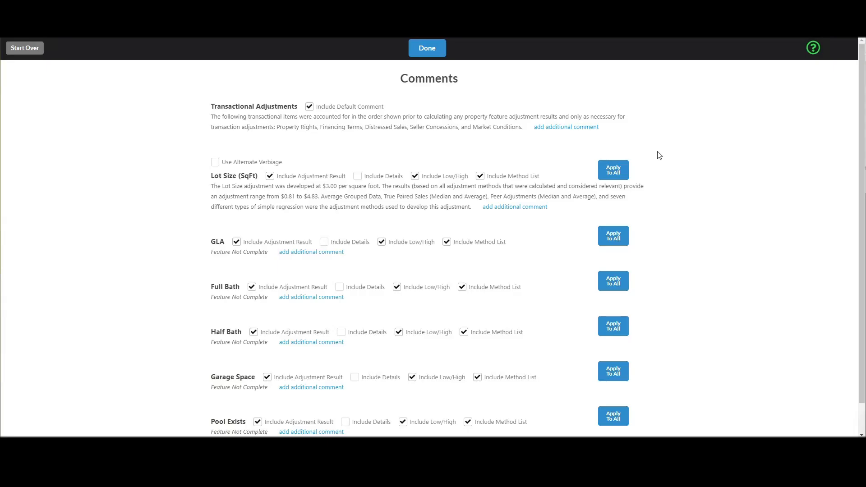
{"action": "left_click_drag", "start_coordinate": [281, 197], "coordinate": [296, 197]}
{"action": "left_click", "coordinate": [296, 203]}
{"action": "left_click", "coordinate": [311, 206]}
{"action": "left_click_drag", "start_coordinate": [569, 187], "coordinate": [620, 187]}
{"action": "left_click", "coordinate": [433, 50]}
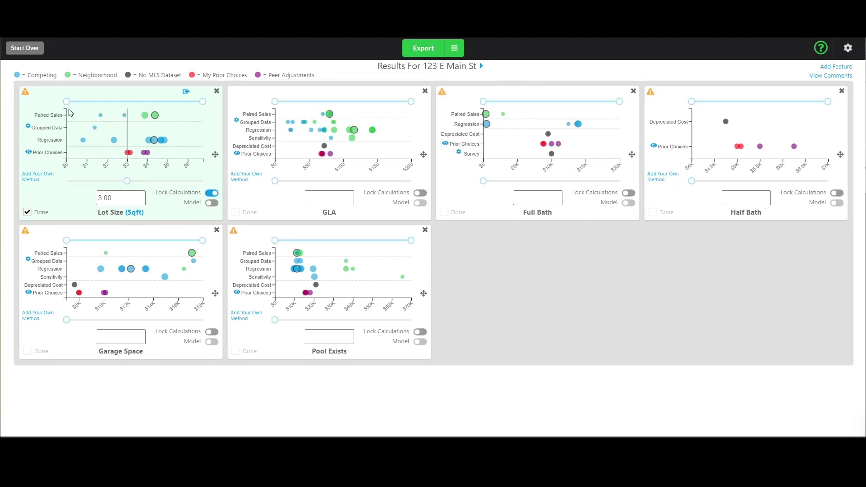
Raise the Lot Size minimum to about $1.95 and narrow the GLA range to about $50–$98.
{"action": "left_click_drag", "start_coordinate": [66, 101], "coordinate": [107, 104]}
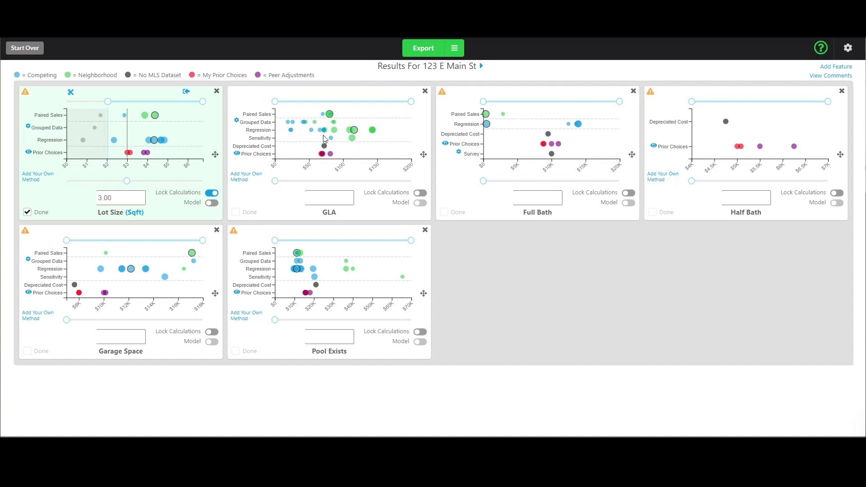
{"action": "mouse_move", "coordinate": [306, 123]}
{"action": "left_click_drag", "start_coordinate": [275, 101], "coordinate": [308, 104]}
{"action": "left_click_drag", "start_coordinate": [411, 102], "coordinate": [344, 103]}
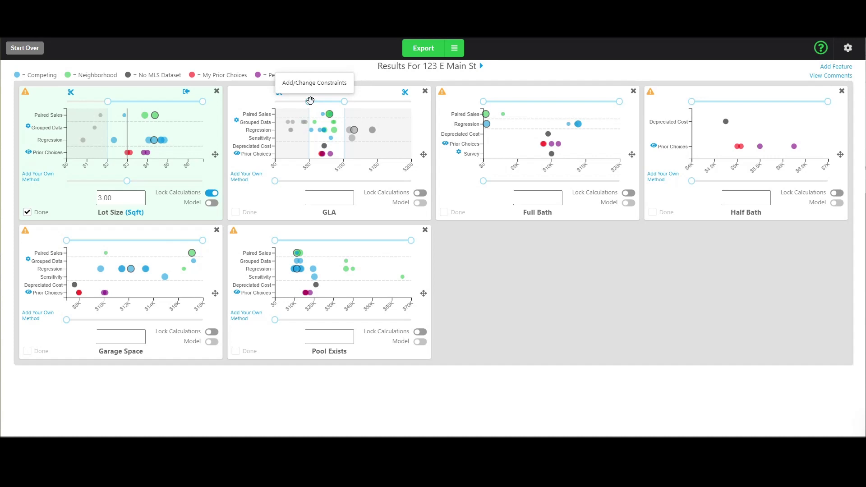
Reset the GLA range back toward its full $26–$200 span.
{"action": "mouse_move", "coordinate": [311, 100]}
{"action": "left_mouse_down"}
{"action": "mouse_move", "coordinate": [300, 103]}
{"action": "mouse_move", "coordinate": [309, 102]}
{"action": "left_mouse_up"}
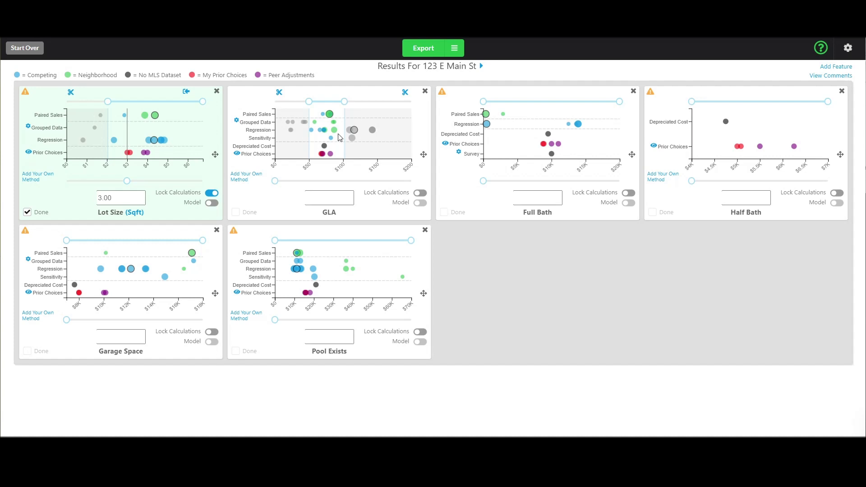
{"action": "mouse_move", "coordinate": [323, 114]}
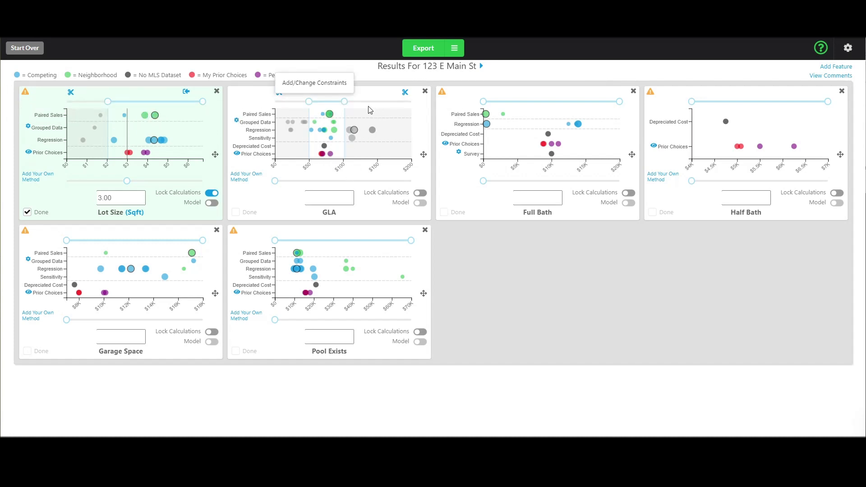
{"action": "left_click_drag", "start_coordinate": [345, 102], "coordinate": [411, 101]}
{"action": "left_click_drag", "start_coordinate": [309, 102], "coordinate": [273, 102]}
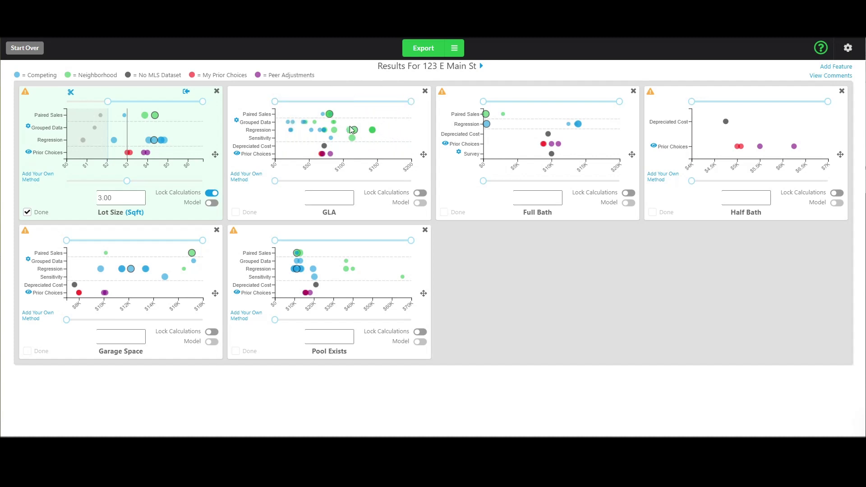
Constrain the GLA range to about $62–$100 and cut the chart to that span.
{"action": "mouse_move", "coordinate": [357, 131]}
{"action": "mouse_move", "coordinate": [324, 118]}
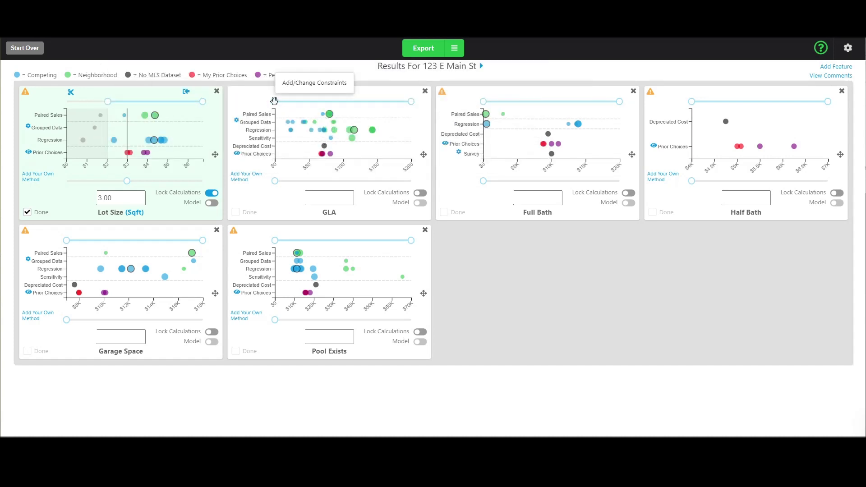
{"action": "left_click_drag", "start_coordinate": [277, 101], "coordinate": [317, 101]}
{"action": "left_click_drag", "start_coordinate": [411, 101], "coordinate": [345, 101]}
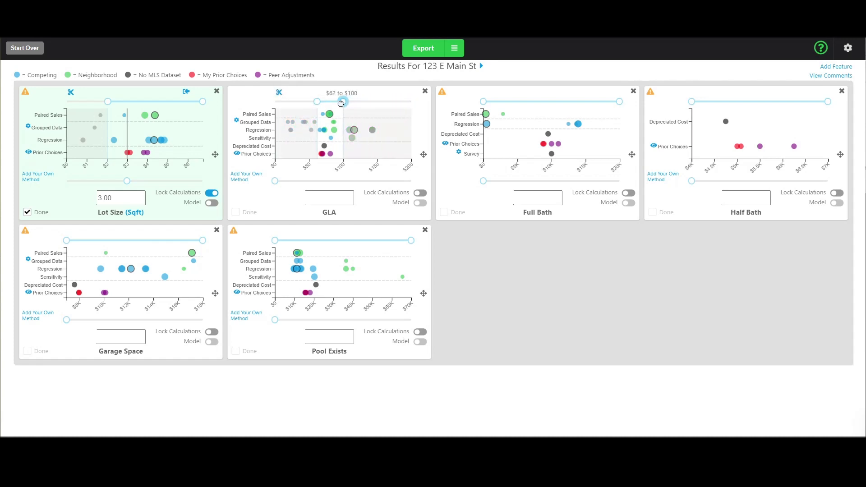
{"action": "left_click", "coordinate": [405, 92]}
Cut the GLA chart at its lower limit and pull the upper limit down to about $92.
{"action": "left_click", "coordinate": [279, 92]}
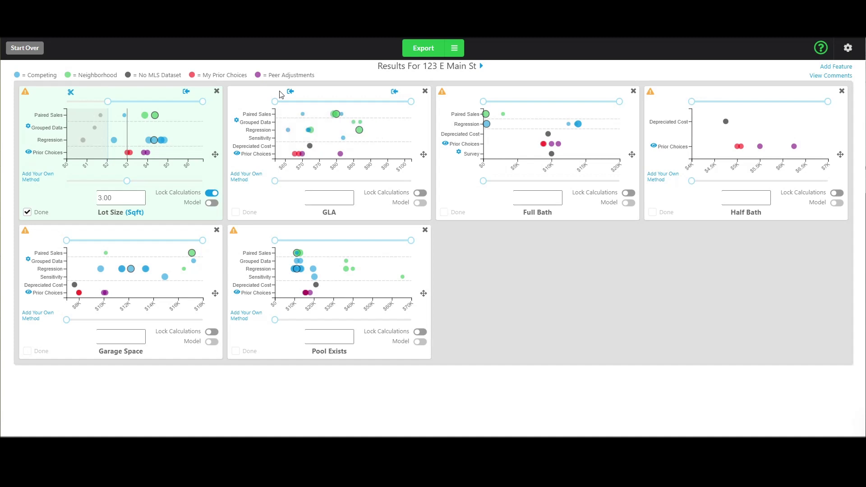
{"action": "mouse_move", "coordinate": [340, 157]}
{"action": "left_click_drag", "start_coordinate": [411, 101], "coordinate": [329, 101]}
Refine the GLA range to about $76–$97 and set the GLA adjustment to 85.
{"action": "left_click_drag", "start_coordinate": [275, 181], "coordinate": [302, 181]}
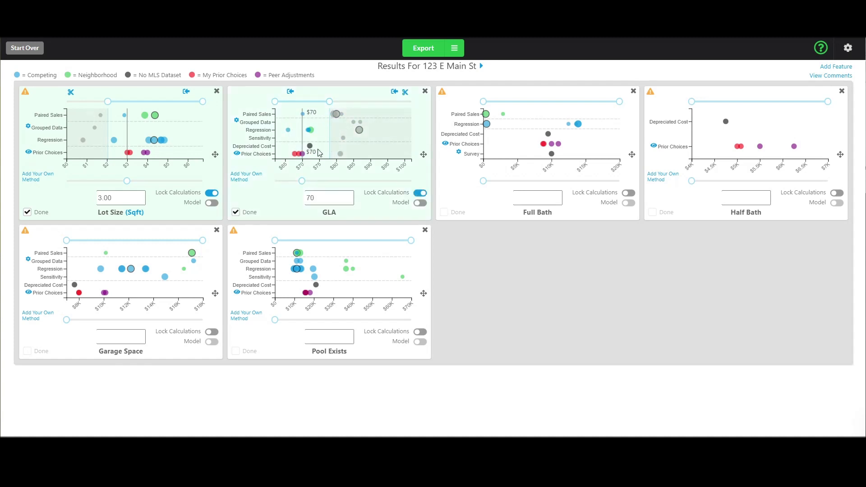
{"action": "left_click_drag", "start_coordinate": [330, 101], "coordinate": [367, 102]}
{"action": "left_click", "coordinate": [394, 101]}
{"action": "left_click_drag", "start_coordinate": [275, 102], "coordinate": [323, 101]}
{"action": "left_click_drag", "start_coordinate": [302, 181], "coordinate": [353, 181]}
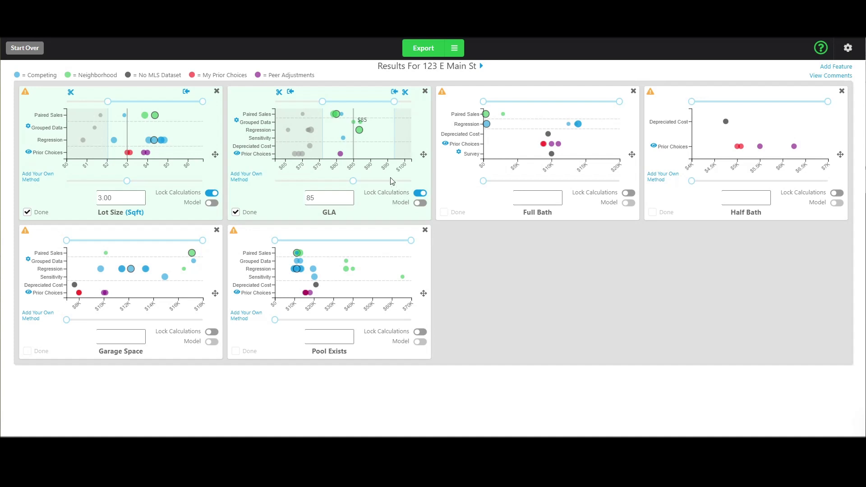
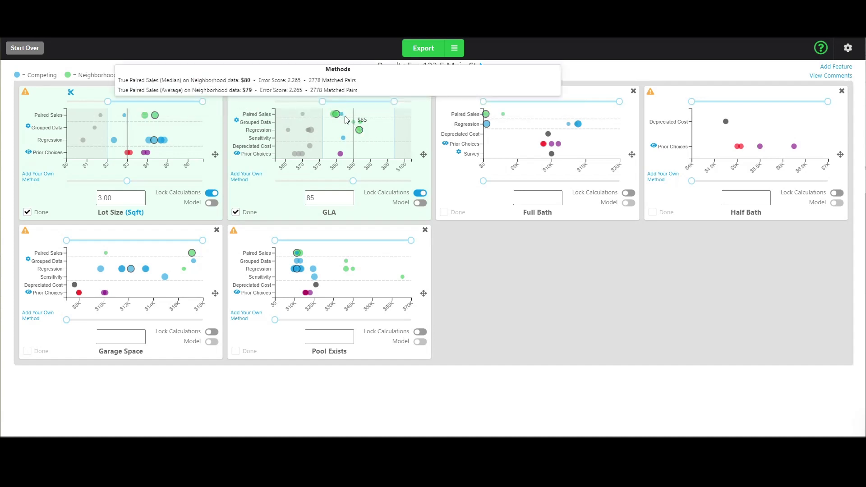
Reset the GLA range to include lower results and drop the adjustment to 70.
{"action": "left_click_drag", "start_coordinate": [321, 101], "coordinate": [274, 101]}
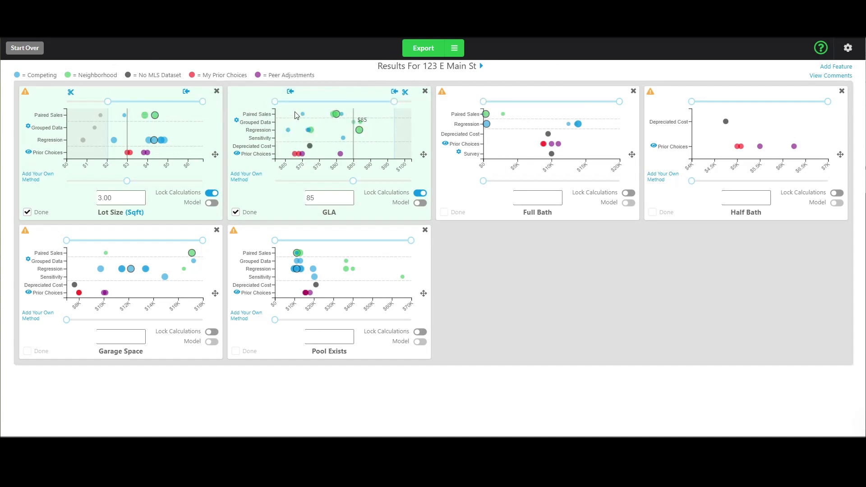
{"action": "left_click_drag", "start_coordinate": [394, 102], "coordinate": [331, 104]}
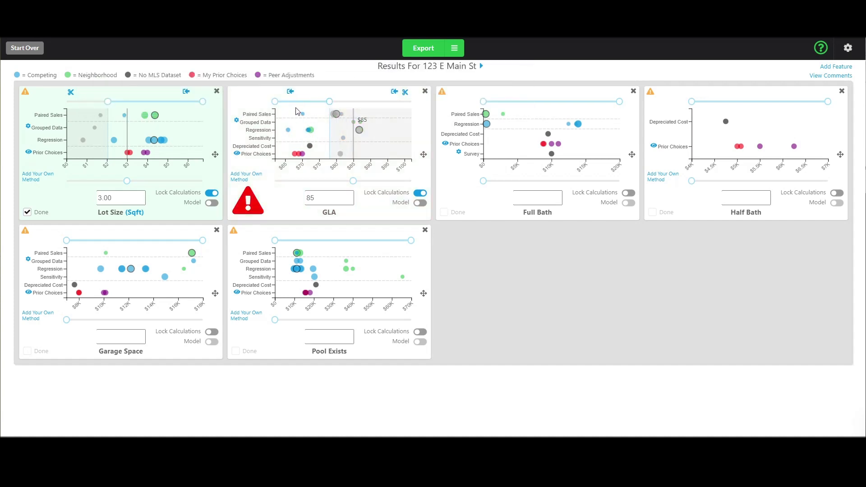
{"action": "left_click_drag", "start_coordinate": [353, 181], "coordinate": [302, 181]}
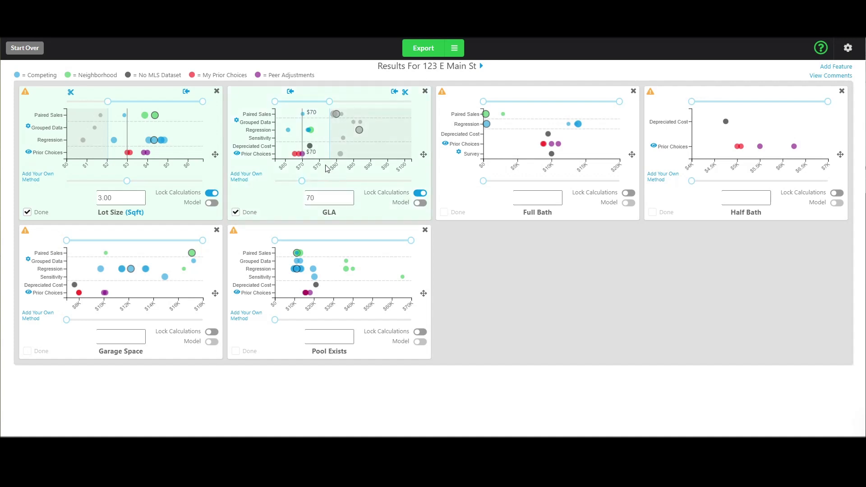
{"action": "mouse_move", "coordinate": [306, 151]}
{"action": "mouse_move", "coordinate": [305, 119]}
{"action": "left_click", "coordinate": [814, 74]}
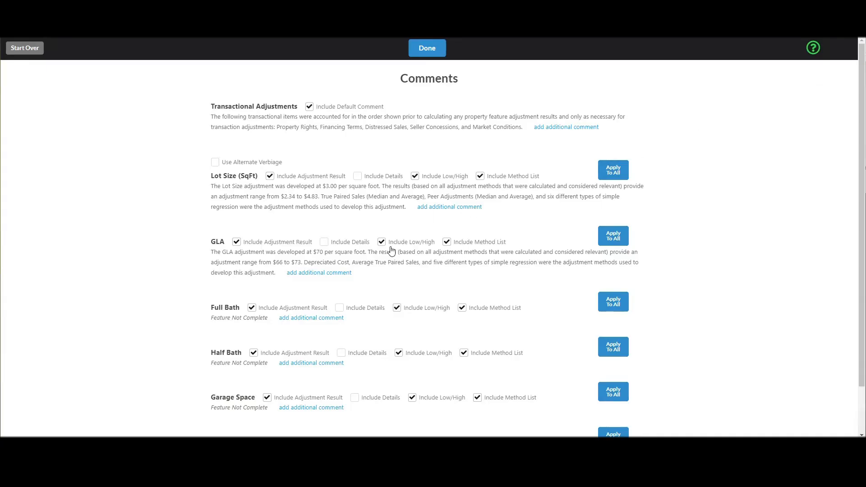
{"action": "left_click_drag", "start_coordinate": [267, 262], "coordinate": [341, 253]}
{"action": "left_click", "coordinate": [301, 261]}
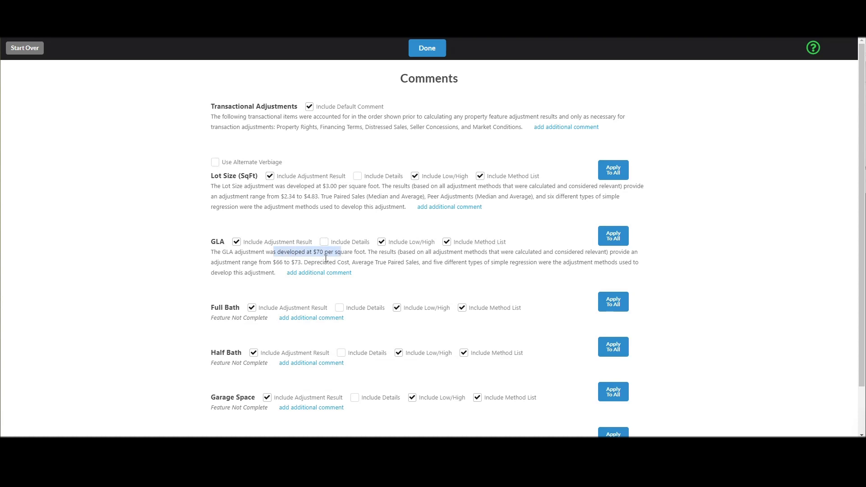
{"action": "left_click_drag", "start_coordinate": [267, 262], "coordinate": [543, 263]}
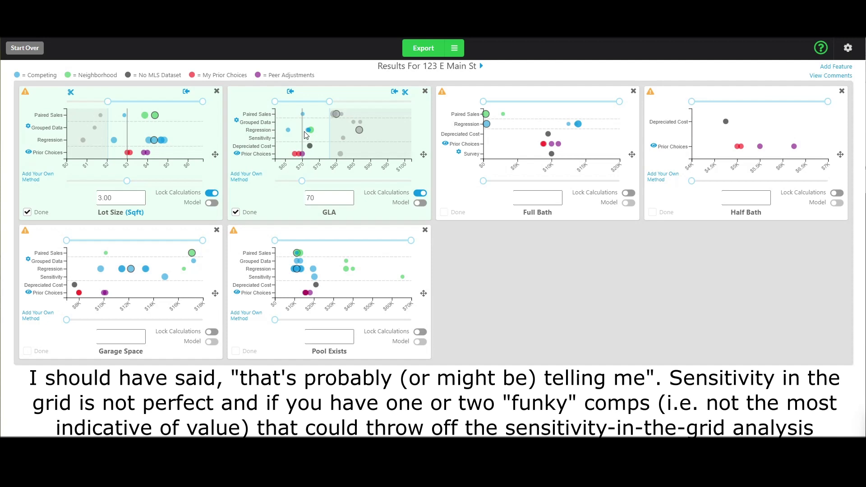
Widen the GLA upper limit, then pull it back below its original spot, keeping 70.
{"action": "left_click_drag", "start_coordinate": [329, 102], "coordinate": [377, 102]}
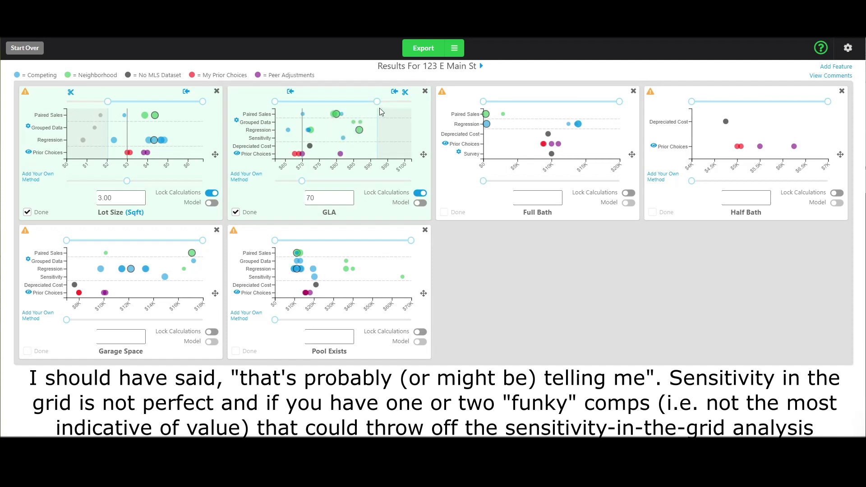
{"action": "left_click_drag", "start_coordinate": [378, 102], "coordinate": [325, 112]}
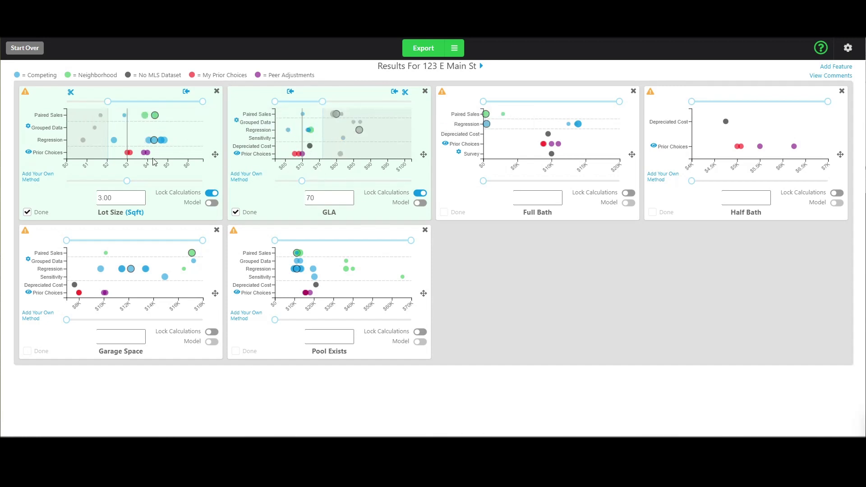
{"action": "mouse_move", "coordinate": [155, 143]}
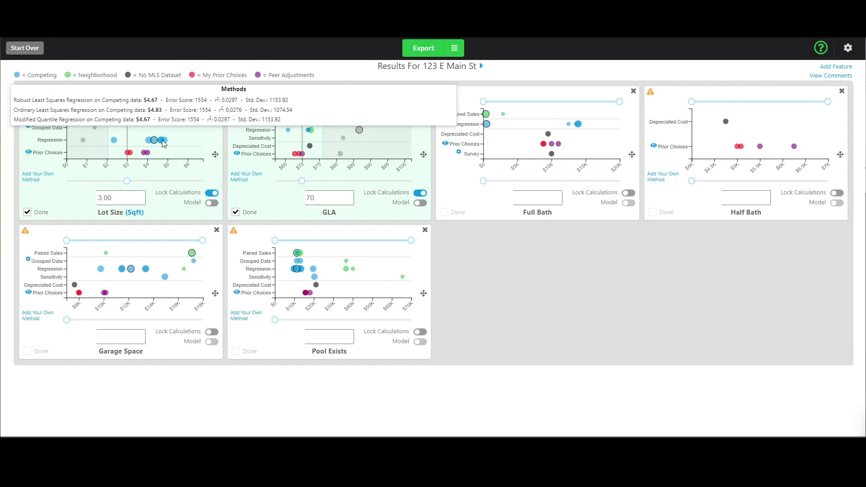
{"action": "mouse_move", "coordinate": [114, 141]}
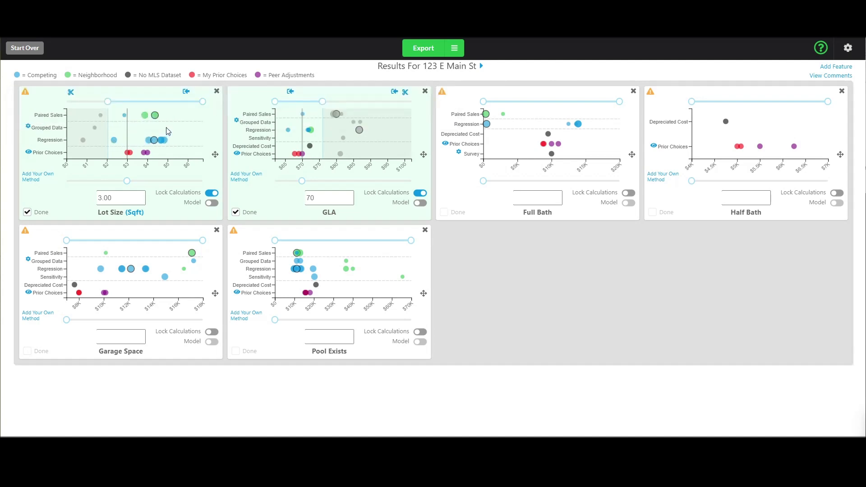
{"action": "mouse_move", "coordinate": [125, 120]}
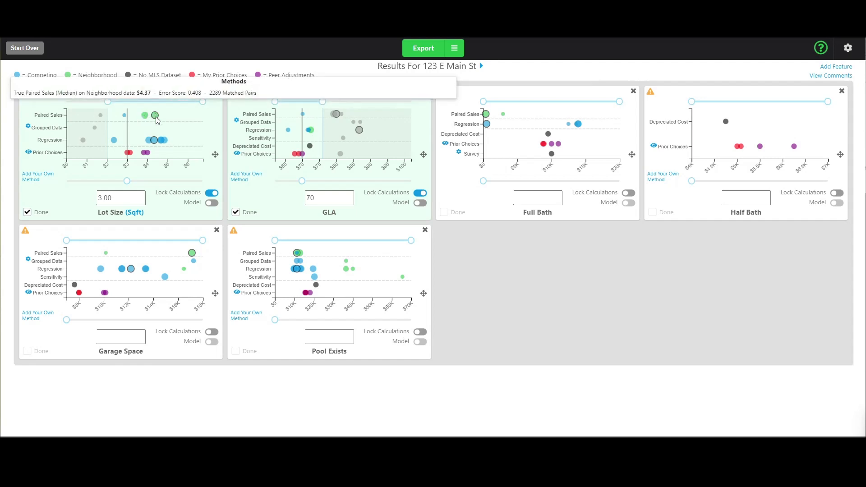
{"action": "mouse_move", "coordinate": [165, 144]}
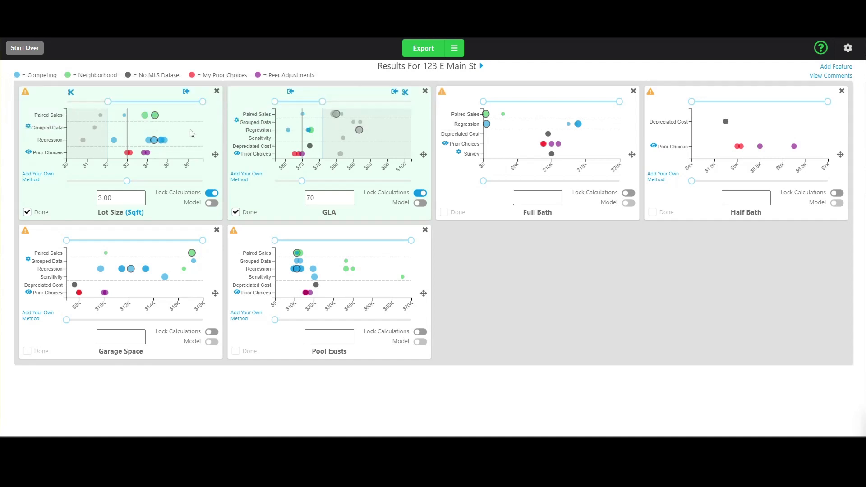
{"action": "mouse_move", "coordinate": [127, 181]}
{"action": "left_mouse_down"}
{"action": "mouse_move", "coordinate": [161, 179]}
{"action": "mouse_move", "coordinate": [128, 173]}
{"action": "left_mouse_up"}
View Full Bath's excluded methods, highlighting the $39,592, $108,928 and $271,075 results.
{"action": "mouse_move", "coordinate": [150, 142]}
{"action": "mouse_move", "coordinate": [652, 92]}
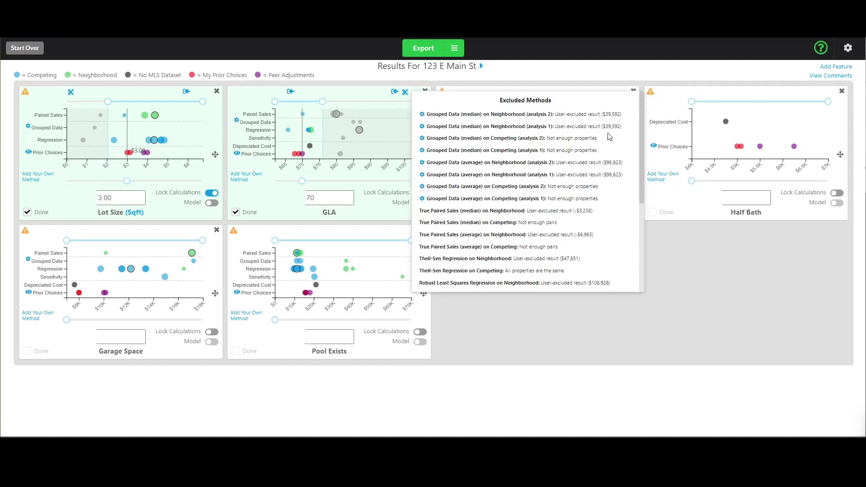
{"action": "left_click_drag", "start_coordinate": [603, 115], "coordinate": [619, 115]}
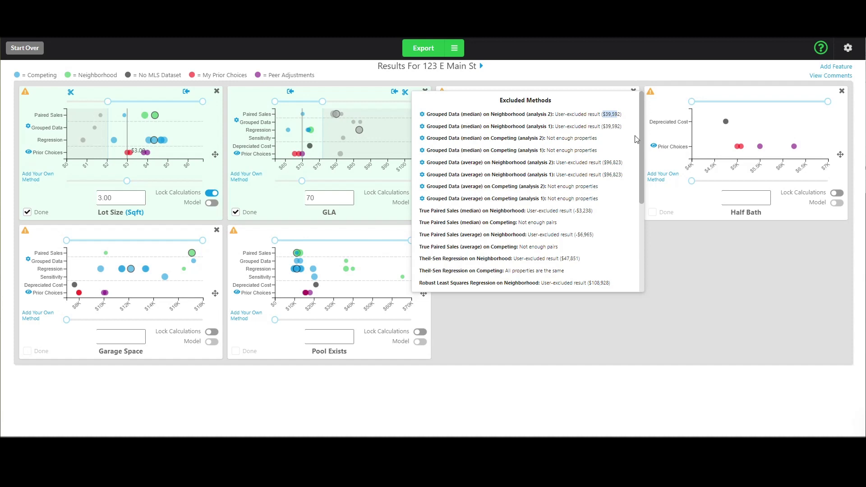
{"action": "scroll", "coordinate": [640, 202], "scroll_direction": "down", "scroll_amount": 3}
{"action": "left_click_drag", "start_coordinate": [639, 202], "coordinate": [637, 231]}
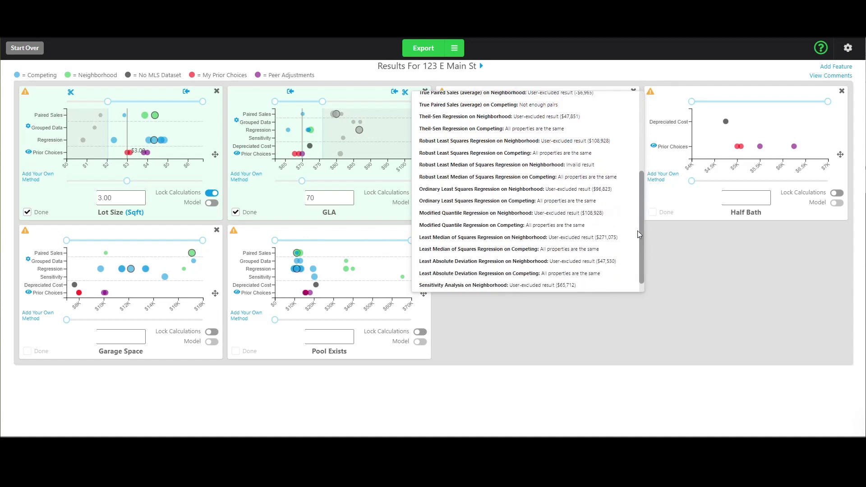
{"action": "double_click", "coordinate": [590, 199]}
{"action": "left_click_drag", "start_coordinate": [596, 224], "coordinate": [639, 128]}
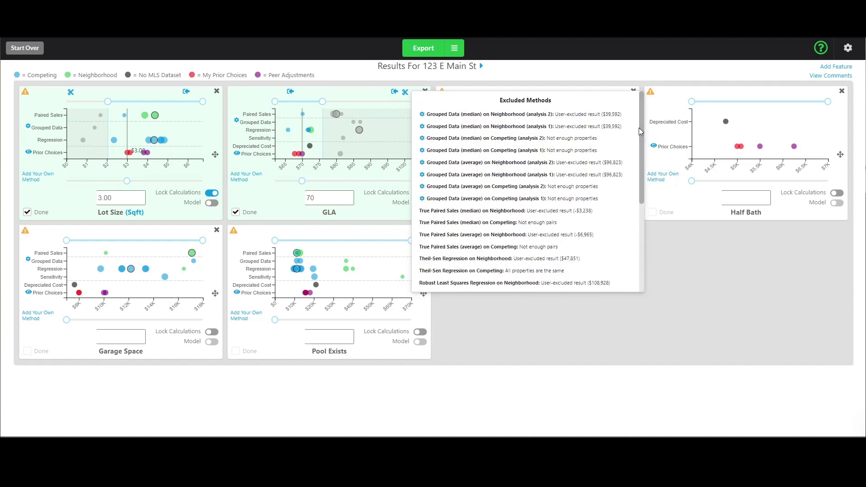
{"action": "left_click", "coordinate": [677, 261]}
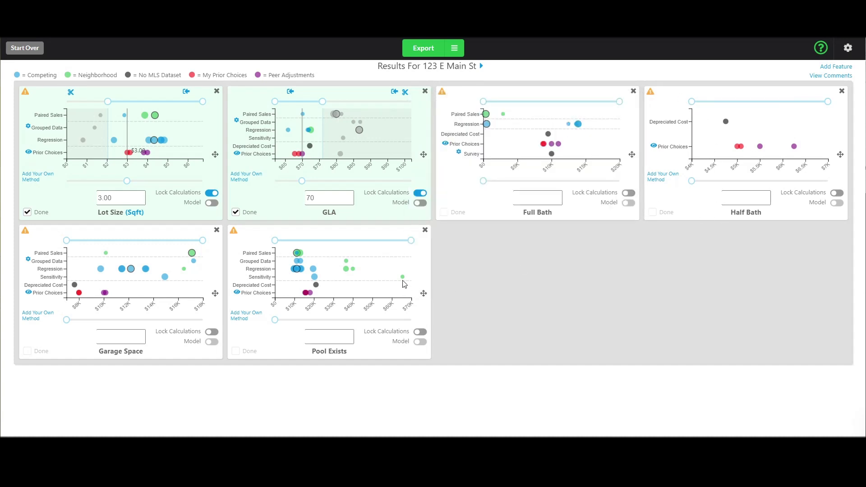
Test narrowing the Pool Exists range, then restore it unchanged.
{"action": "mouse_move", "coordinate": [404, 281]}
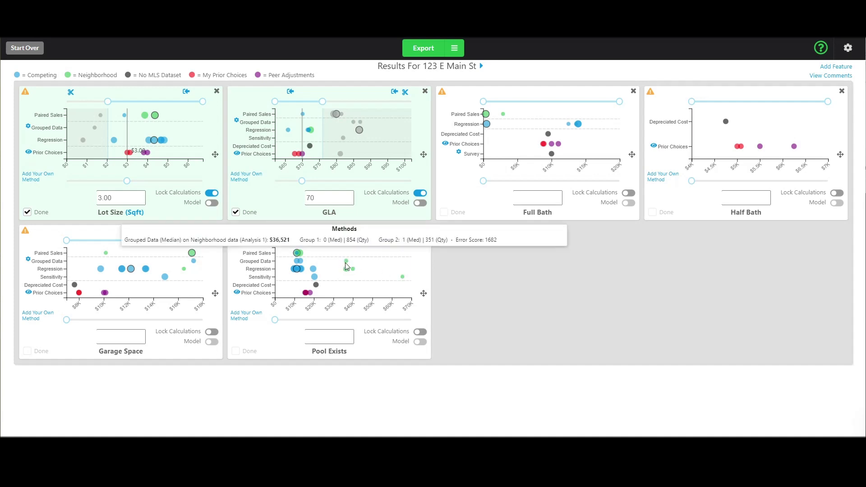
{"action": "mouse_move", "coordinate": [411, 241]}
{"action": "left_mouse_down"}
{"action": "mouse_move", "coordinate": [336, 241]}
{"action": "mouse_move", "coordinate": [436, 246]}
{"action": "left_mouse_up"}
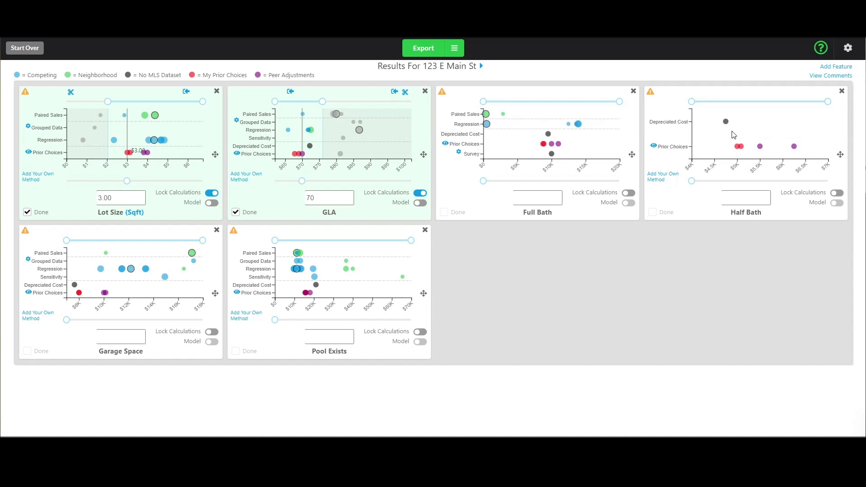
{"action": "mouse_move", "coordinate": [650, 92]}
{"action": "double_click", "coordinate": [30, 76]}
{"action": "left_click_drag", "start_coordinate": [79, 75], "coordinate": [118, 79]}
{"action": "left_click", "coordinate": [120, 80]}
{"action": "left_click_drag", "start_coordinate": [321, 199], "coordinate": [303, 201]}
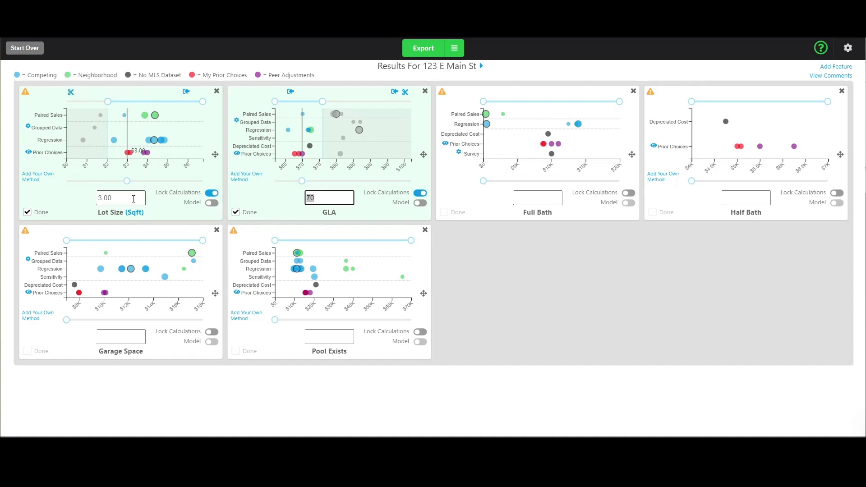
{"action": "left_click_drag", "start_coordinate": [133, 199], "coordinate": [93, 199]}
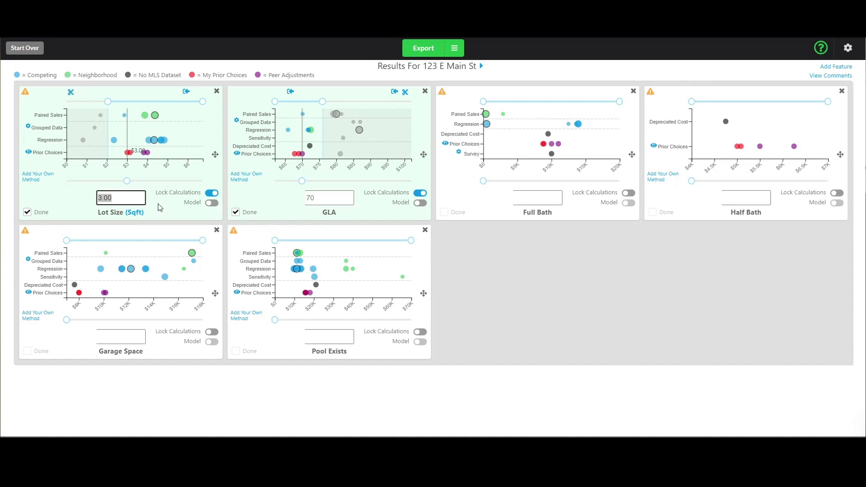
{"action": "left_click", "coordinate": [122, 197]}
{"action": "left_click", "coordinate": [331, 197]}
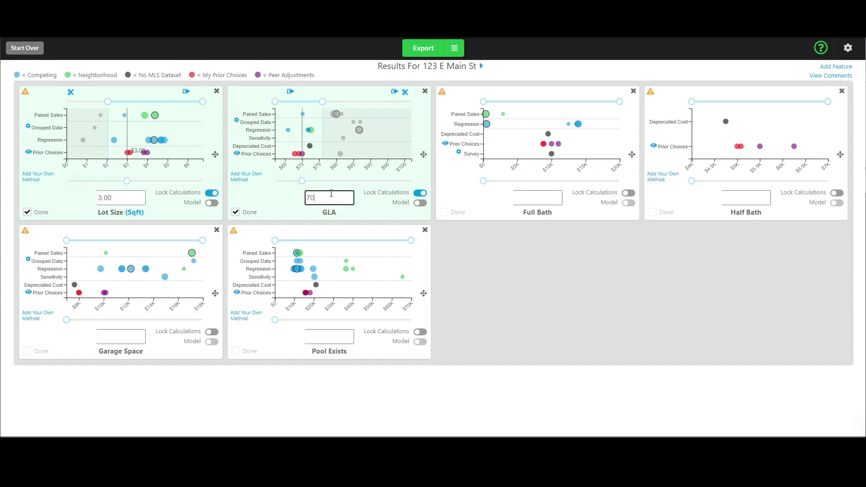
{"action": "mouse_move", "coordinate": [487, 114]}
{"action": "left_click", "coordinate": [423, 204]}
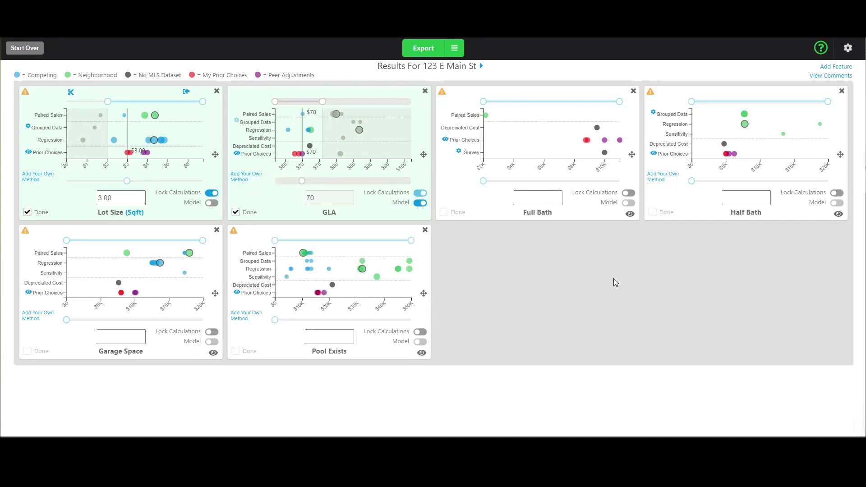
{"action": "mouse_move", "coordinate": [746, 117]}
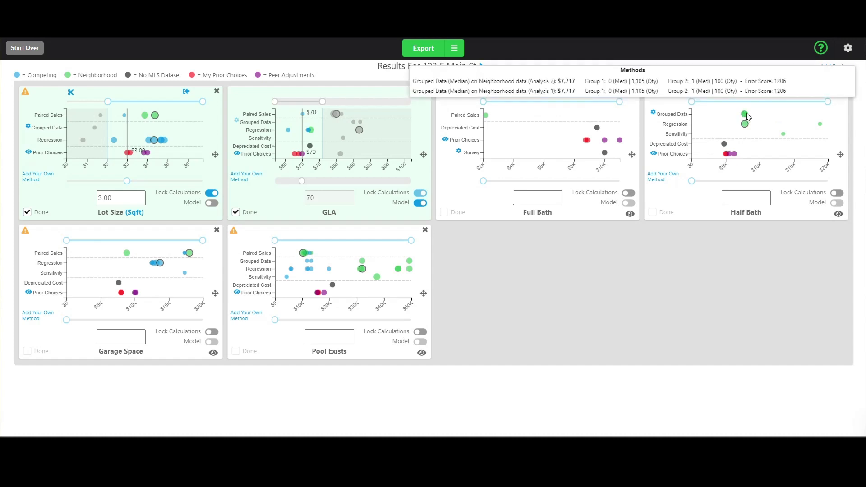
{"action": "mouse_move", "coordinate": [786, 136]}
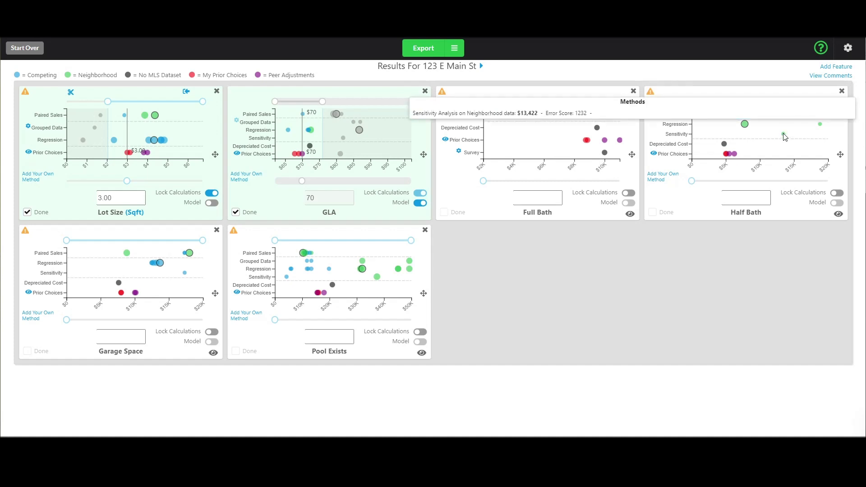
{"action": "mouse_move", "coordinate": [822, 127]}
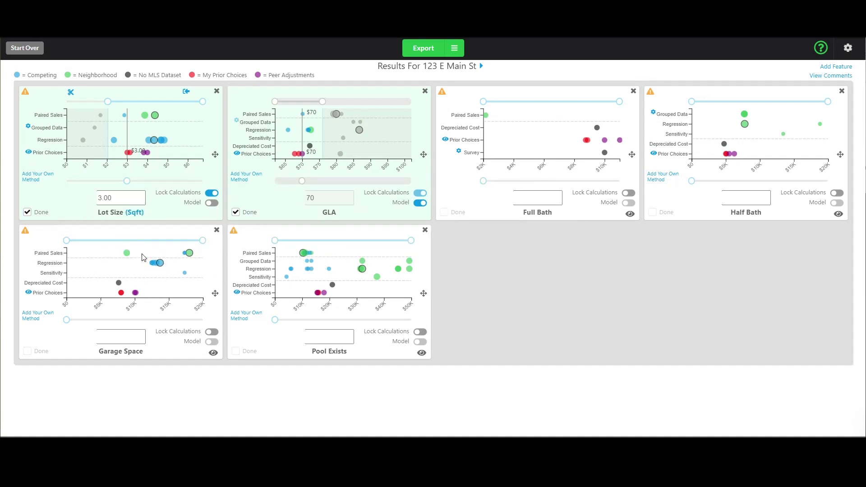
Trim the Garage Space range to $0–$15,500 and set its adjustment to 8000.
{"action": "mouse_move", "coordinate": [128, 256]}
{"action": "mouse_move", "coordinate": [189, 256]}
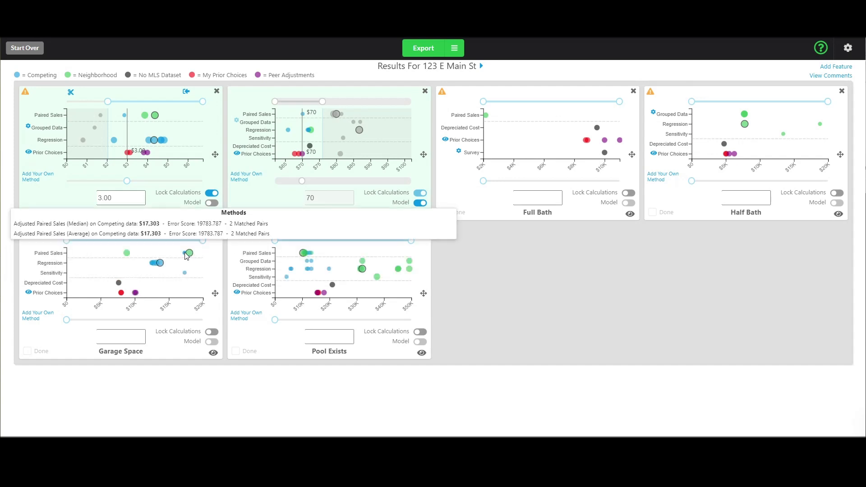
{"action": "left_click_drag", "start_coordinate": [202, 241], "coordinate": [148, 247]}
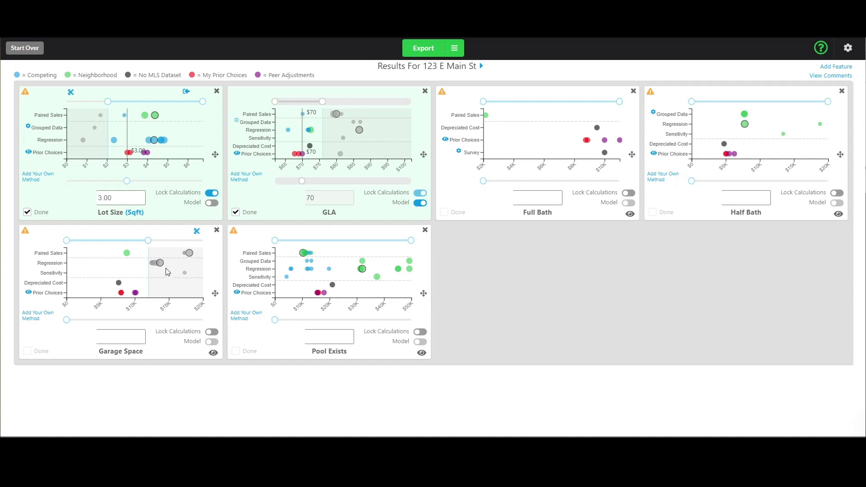
{"action": "mouse_move", "coordinate": [67, 320]}
{"action": "left_mouse_down"}
{"action": "mouse_move", "coordinate": [128, 320]}
{"action": "mouse_move", "coordinate": [121, 332]}
{"action": "left_mouse_up"}
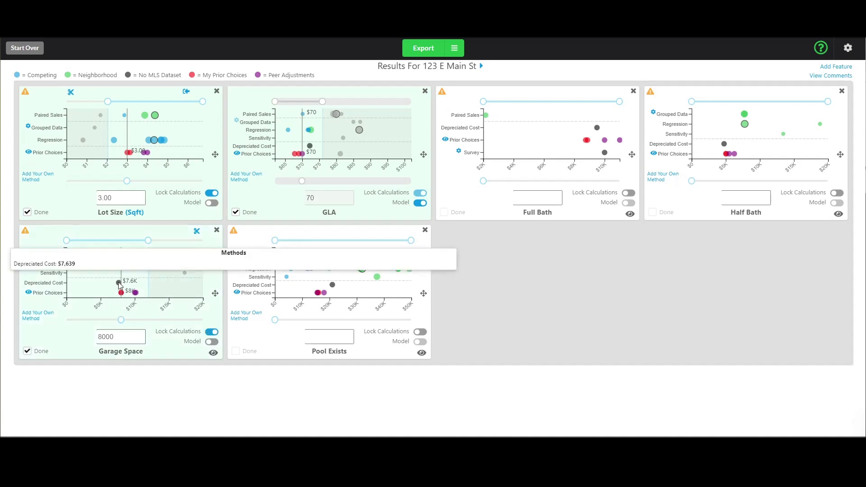
{"action": "mouse_move", "coordinate": [127, 255]}
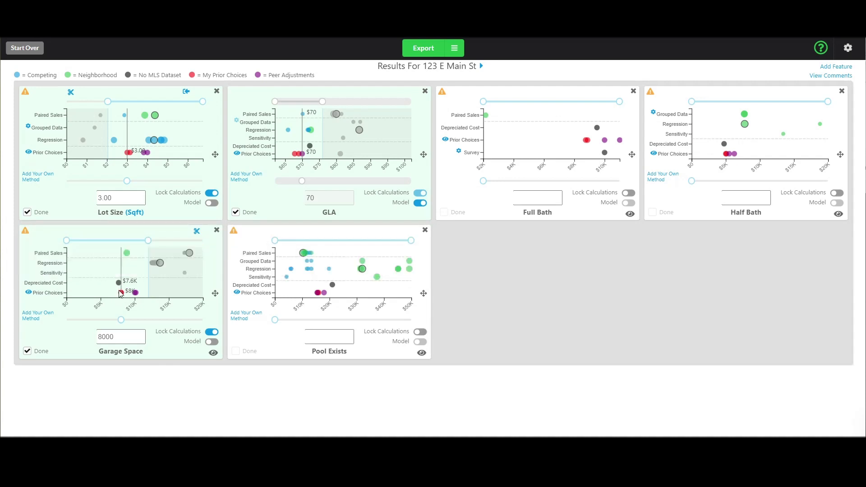
{"action": "mouse_move", "coordinate": [136, 293]}
{"action": "mouse_move", "coordinate": [489, 116]}
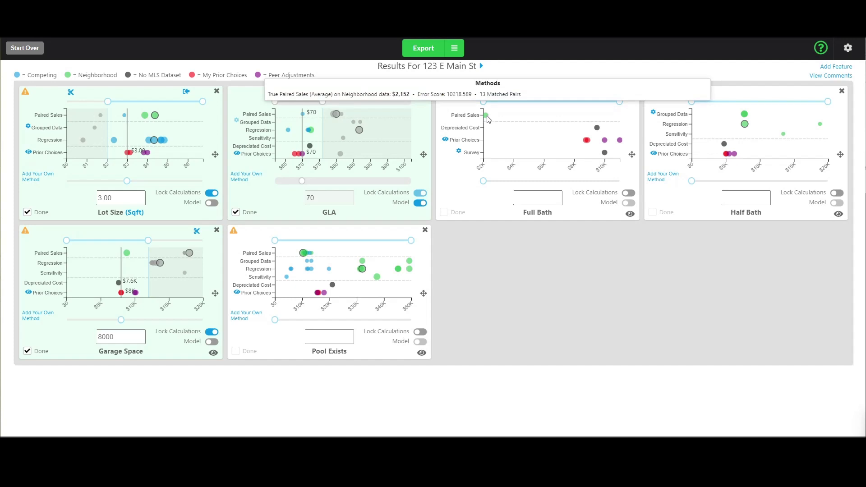
{"action": "mouse_move", "coordinate": [601, 131]}
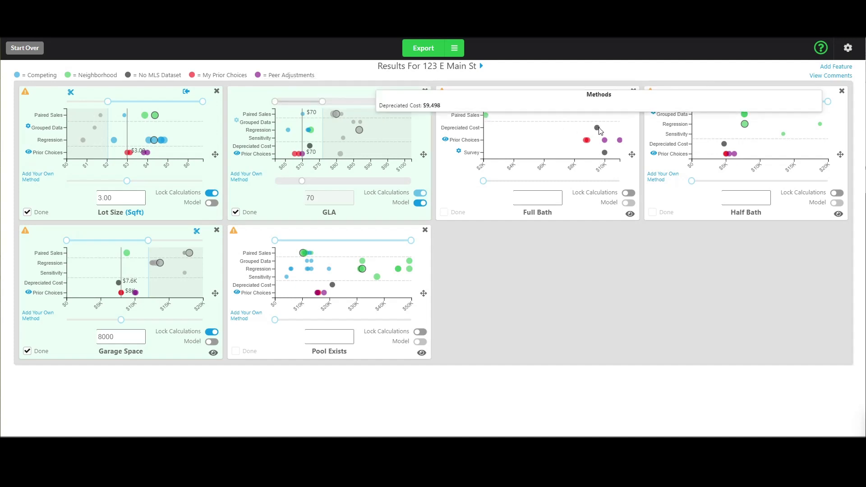
{"action": "mouse_move", "coordinate": [605, 154]}
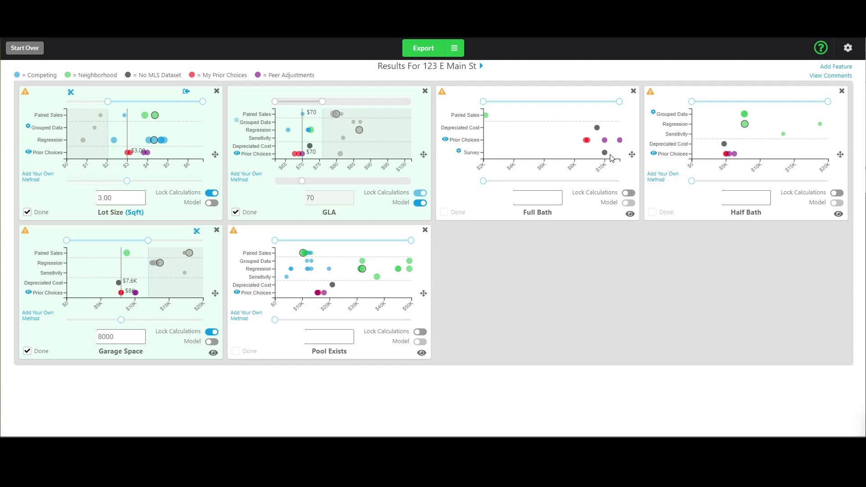
{"action": "mouse_move", "coordinate": [298, 156]}
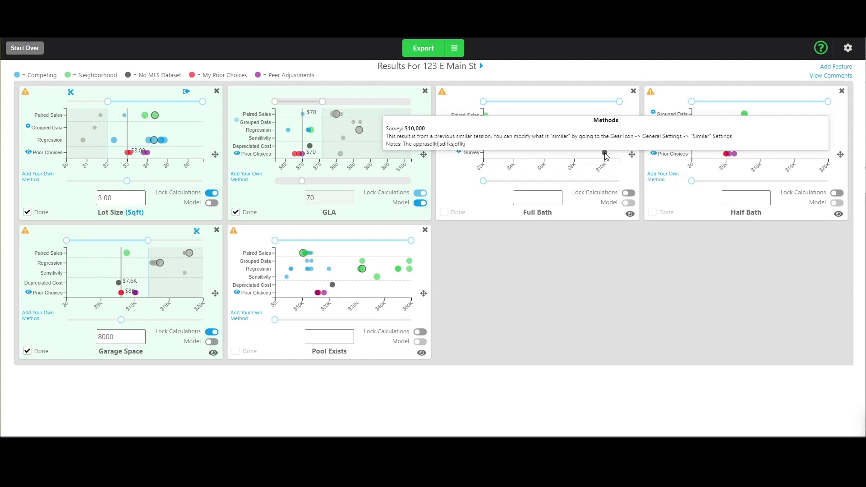
{"action": "left_click", "coordinate": [460, 153]}
{"action": "left_click", "coordinate": [407, 187]}
{"action": "left_click", "coordinate": [414, 220]}
{"action": "left_click", "coordinate": [414, 189]}
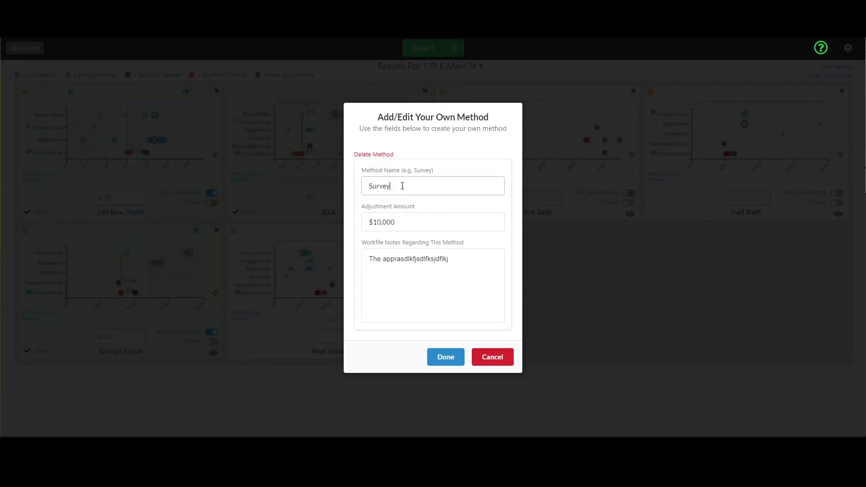
{"action": "left_click_drag", "start_coordinate": [405, 185], "coordinate": [356, 188]}
{"action": "left_click", "coordinate": [410, 224]}
{"action": "left_click_drag", "start_coordinate": [418, 224], "coordinate": [340, 222]}
{"action": "left_click", "coordinate": [377, 222]}
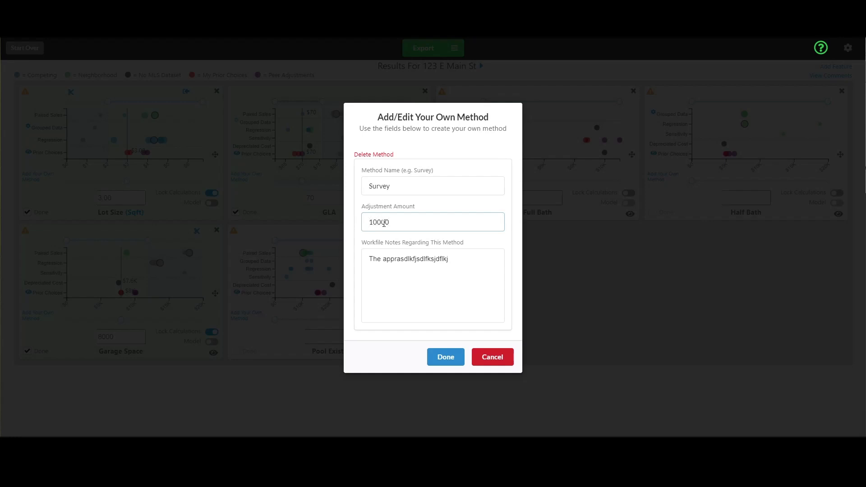
{"action": "left_click_drag", "start_coordinate": [460, 261], "coordinate": [346, 252]}
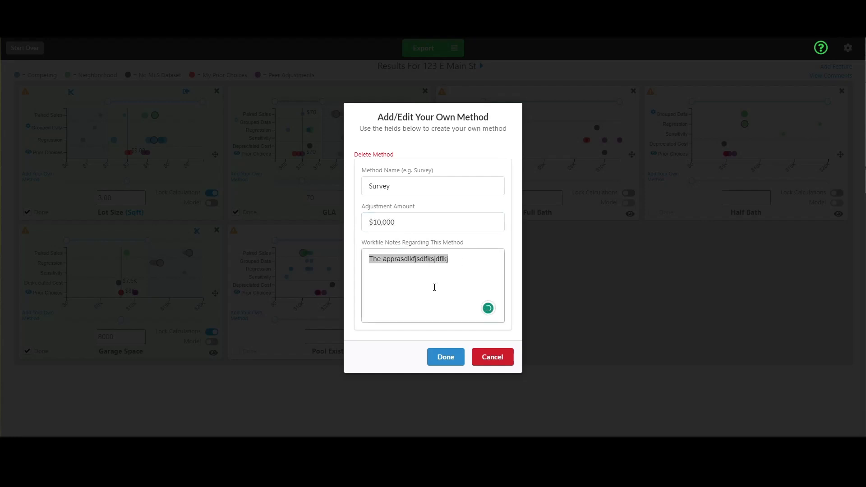
{"action": "left_click", "coordinate": [453, 276]}
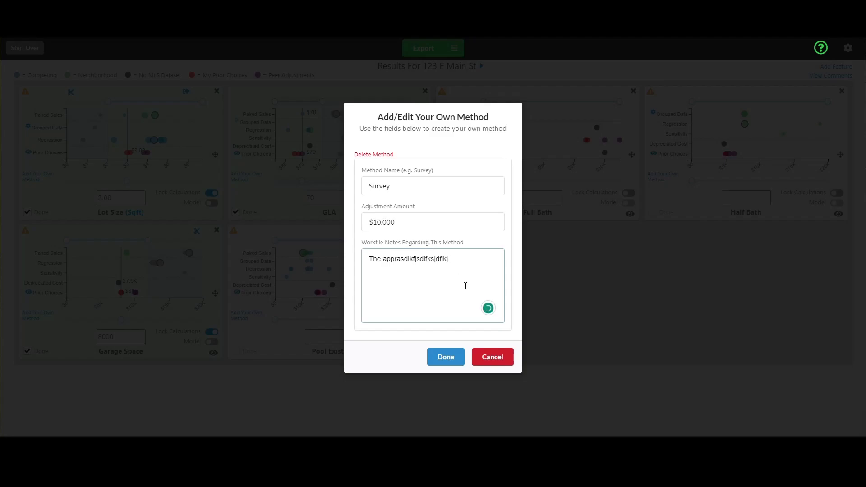
{"action": "left_click", "coordinate": [446, 358]}
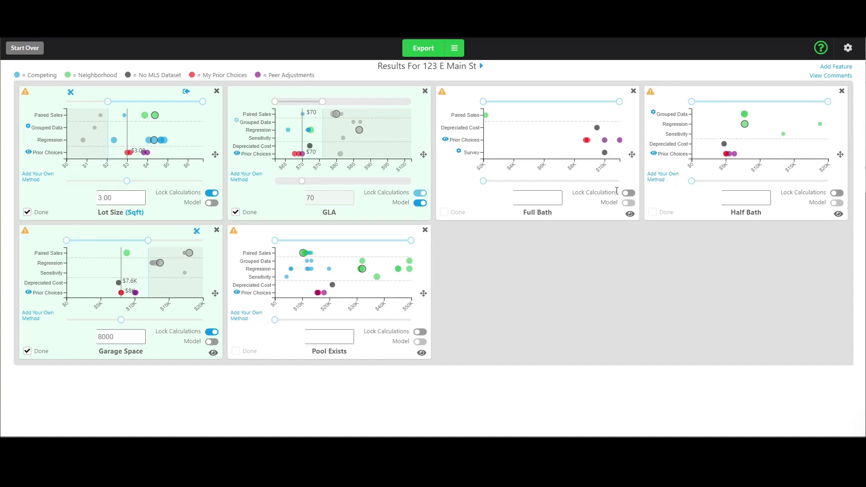
{"action": "left_click", "coordinate": [658, 181]}
{"action": "left_click", "coordinate": [406, 180]}
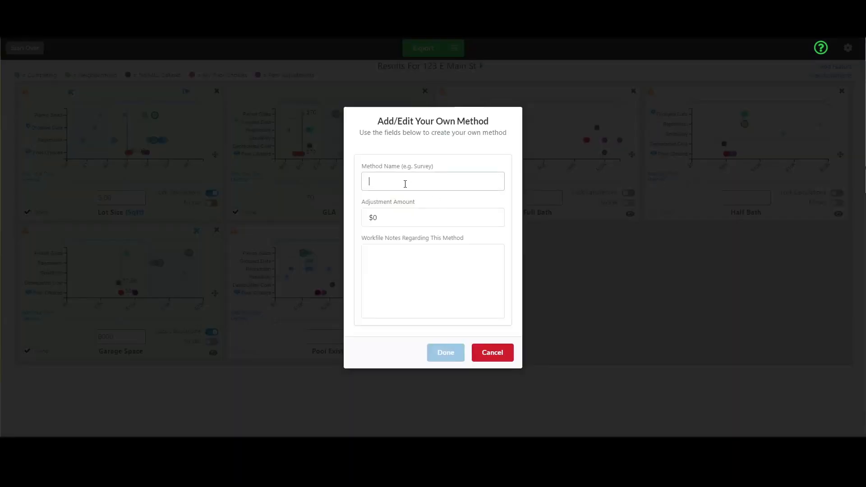
{"action": "left_click", "coordinate": [410, 214]}
{"action": "left_click", "coordinate": [387, 252]}
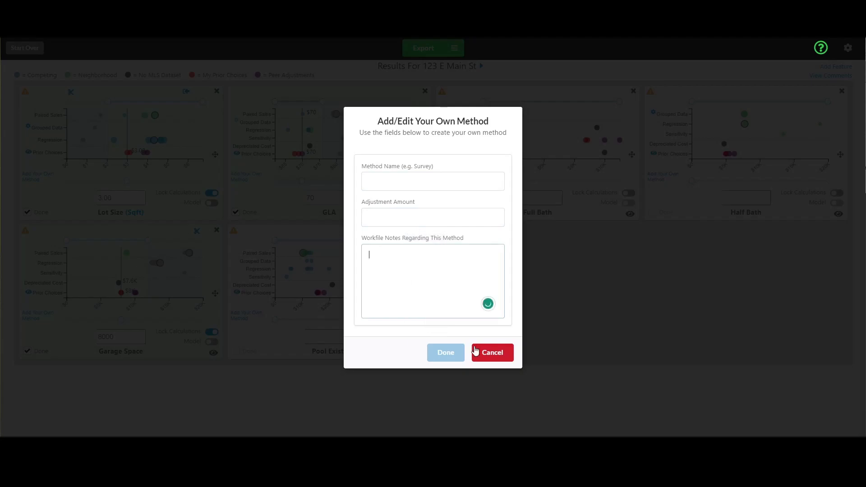
{"action": "left_click", "coordinate": [494, 353]}
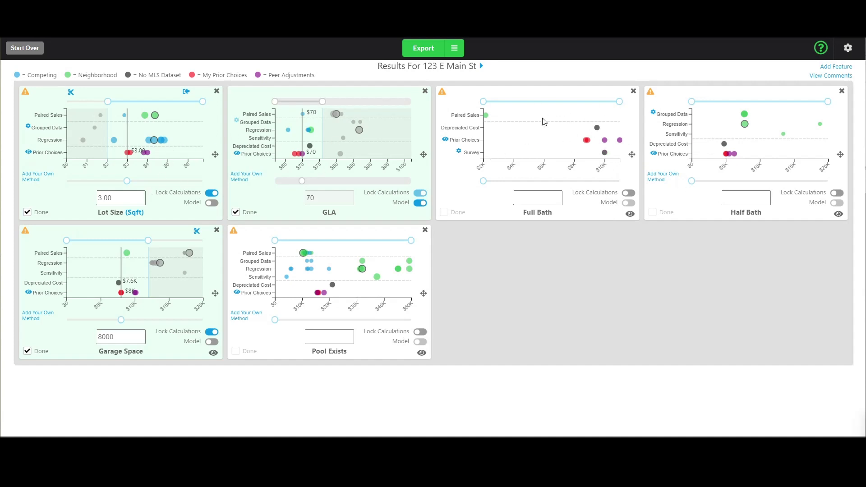
Turn on Lot Size modelling, then trim Half Bath to $0–$11,750 with a 5000 adjustment.
{"action": "left_click", "coordinate": [212, 203]}
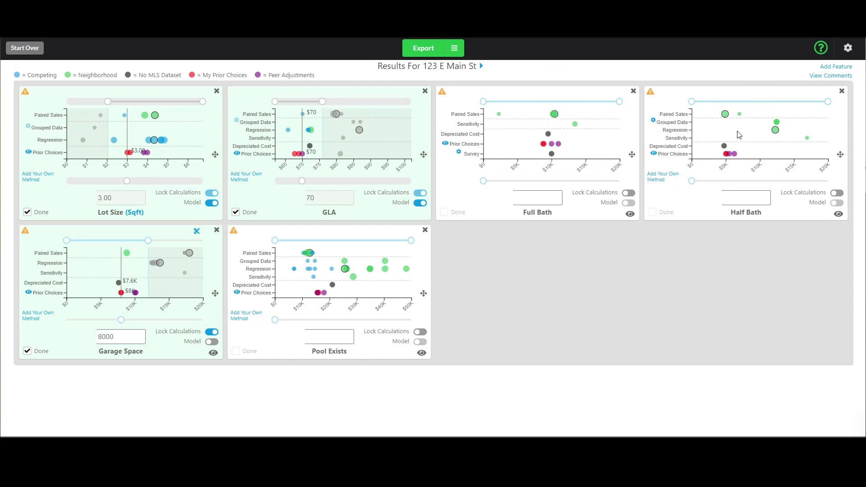
{"action": "left_click_drag", "start_coordinate": [828, 101], "coordinate": [760, 102]}
{"action": "left_click_drag", "start_coordinate": [691, 181], "coordinate": [725, 181]}
{"action": "mouse_move", "coordinate": [729, 117]}
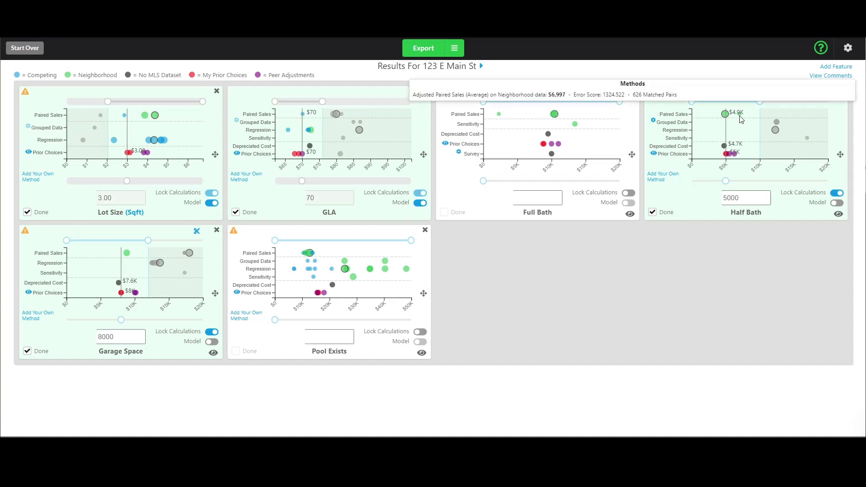
{"action": "mouse_move", "coordinate": [725, 148]}
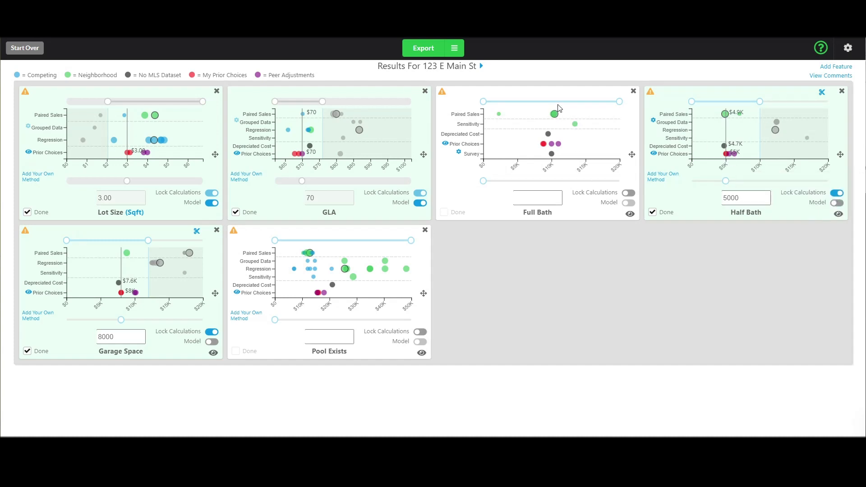
Limit the Full Bath range to about $5K–$13,000 and set its adjustment to 10000.
{"action": "left_click_drag", "start_coordinate": [487, 106], "coordinate": [519, 109]}
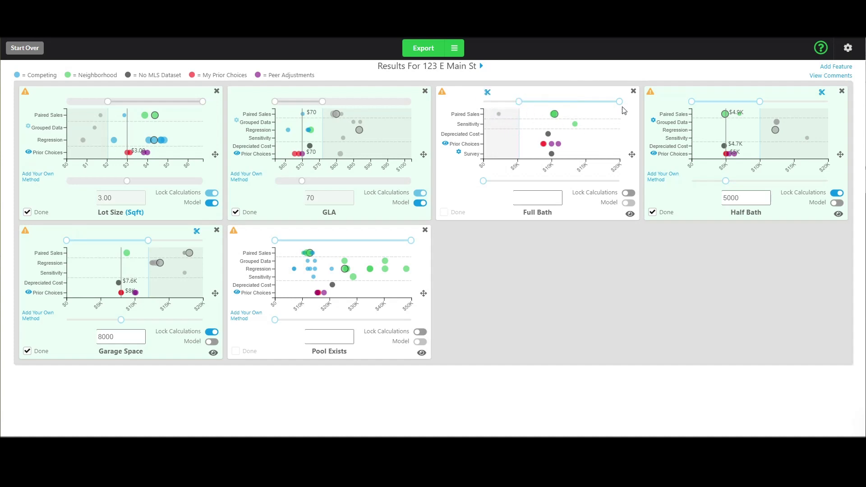
{"action": "left_click_drag", "start_coordinate": [620, 101], "coordinate": [573, 104]}
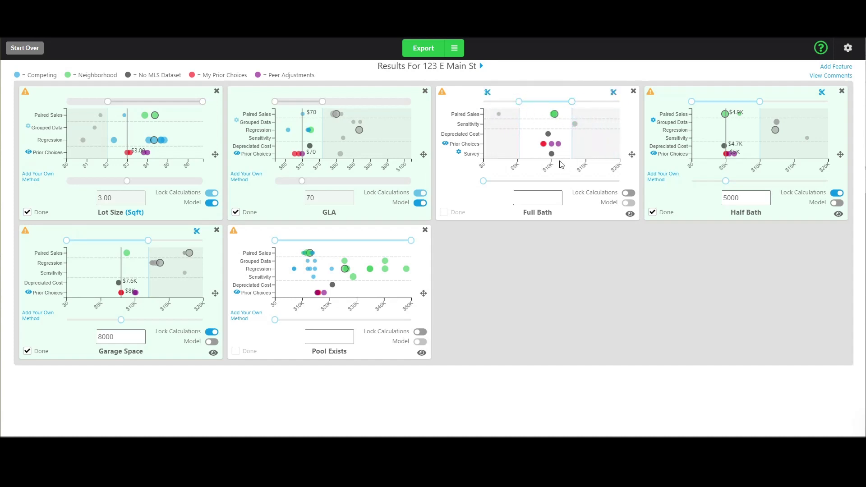
{"action": "mouse_move", "coordinate": [557, 116]}
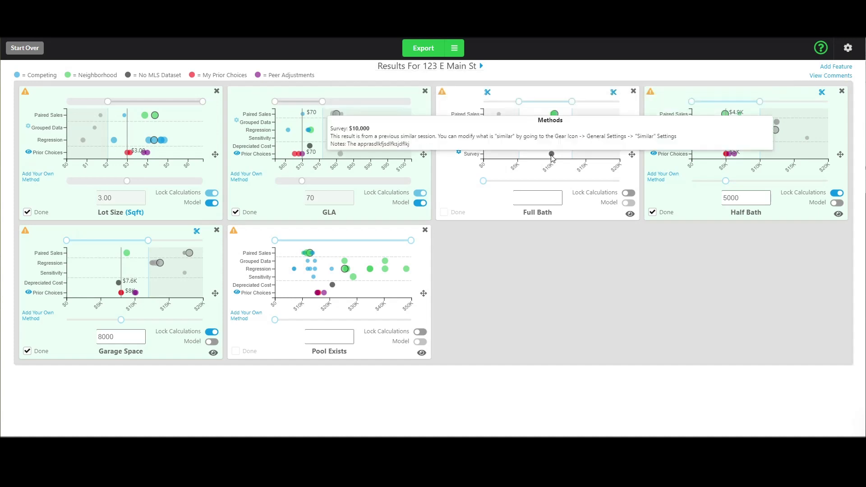
{"action": "left_click_drag", "start_coordinate": [483, 181], "coordinate": [551, 180]}
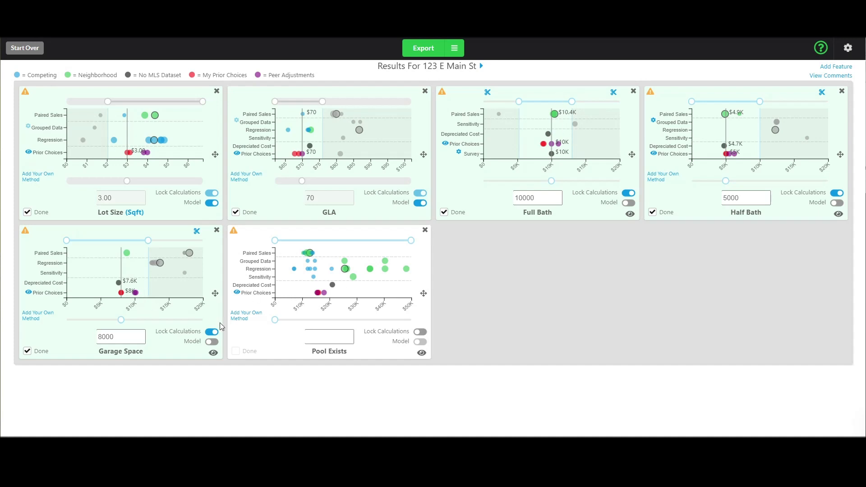
{"action": "mouse_move", "coordinate": [119, 288]}
{"action": "mouse_move", "coordinate": [309, 275]}
Add the Ramada option from Exterior Features as a new property feature.
{"action": "left_click", "coordinate": [836, 67]}
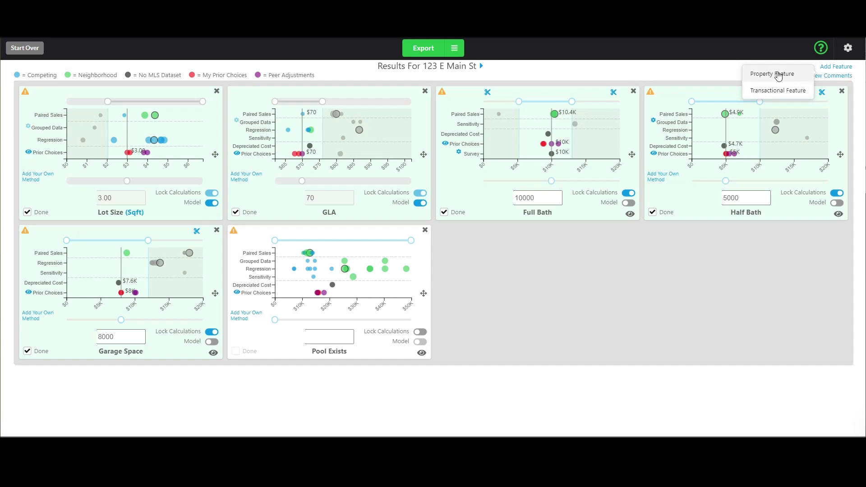
{"action": "left_click", "coordinate": [778, 76]}
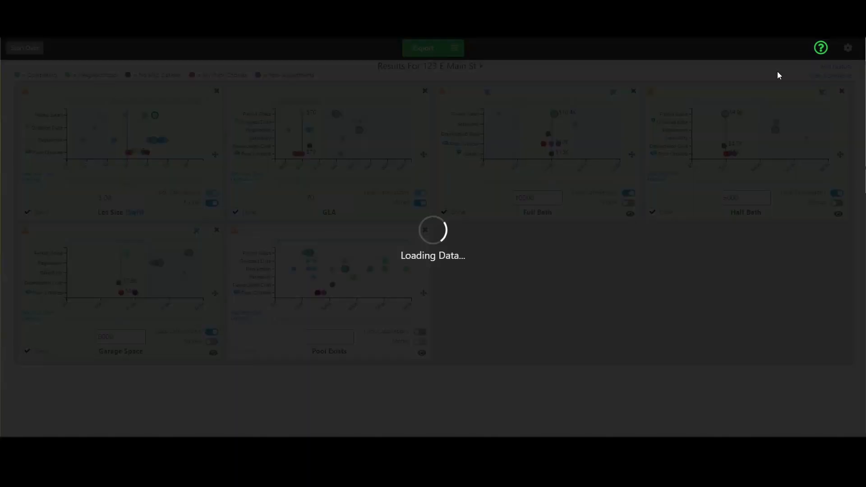
{"action": "left_click", "coordinate": [481, 235]}
{"action": "scroll", "coordinate": [468, 309], "scroll_direction": "down", "scroll_amount": 6}
{"action": "scroll", "coordinate": [478, 296], "scroll_direction": "up", "scroll_amount": 3}
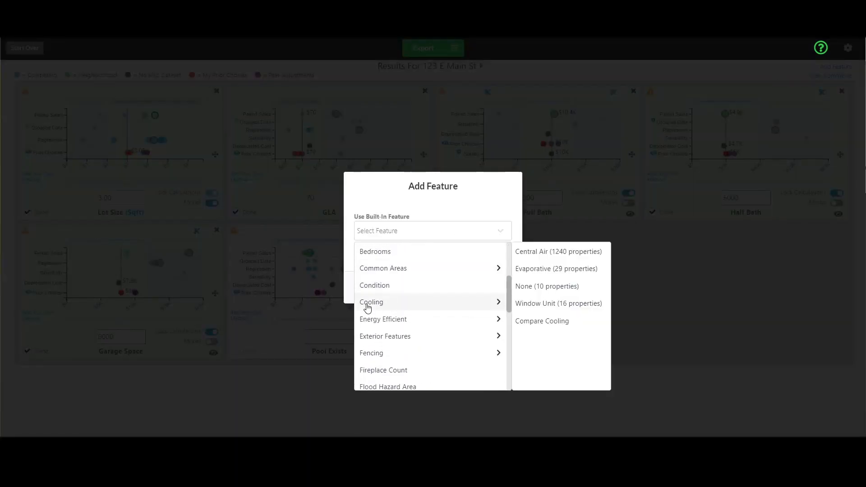
{"action": "mouse_move", "coordinate": [452, 267]}
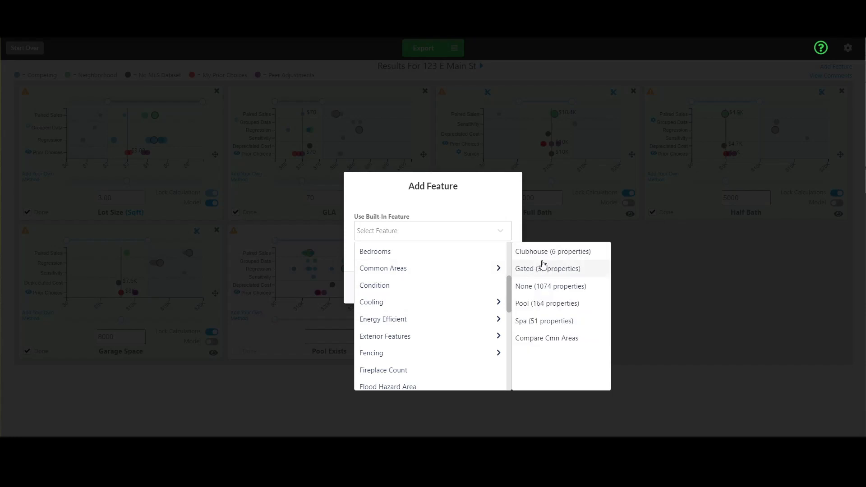
{"action": "mouse_move", "coordinate": [510, 287]}
{"action": "left_mouse_down"}
{"action": "mouse_move", "coordinate": [508, 319]}
{"action": "mouse_move", "coordinate": [500, 284]}
{"action": "mouse_move", "coordinate": [501, 310]}
{"action": "mouse_move", "coordinate": [504, 302]}
{"action": "left_mouse_up"}
{"action": "mouse_move", "coordinate": [418, 280]}
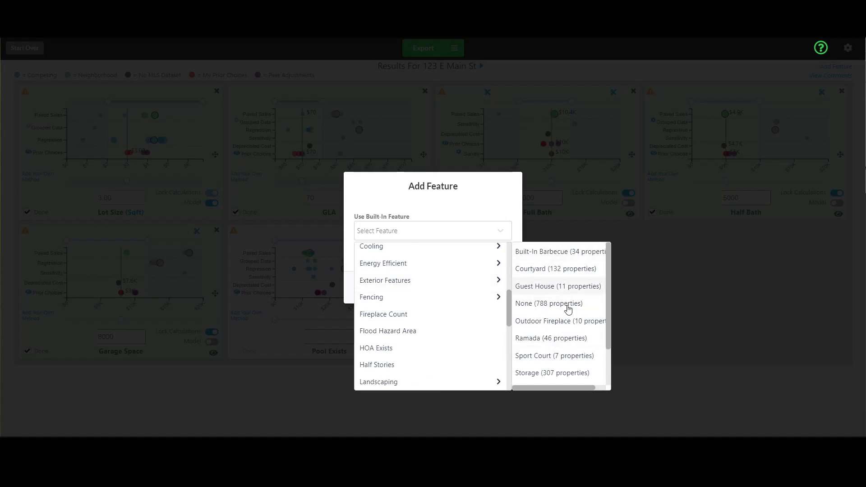
{"action": "scroll", "coordinate": [573, 302], "scroll_direction": "down", "scroll_amount": 2}
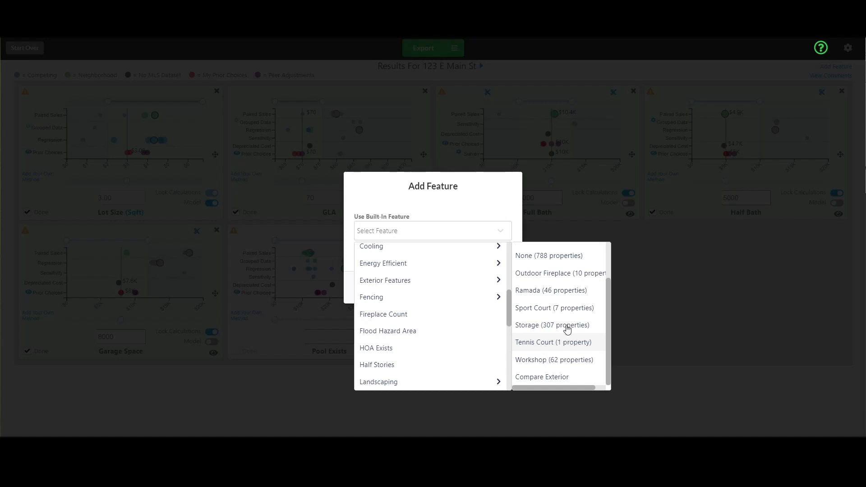
{"action": "left_click", "coordinate": [559, 326]}
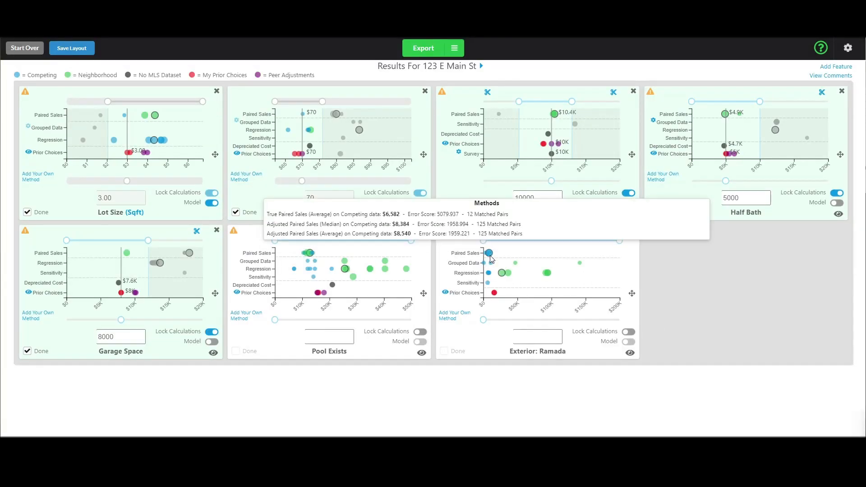
Cut the Ramada chart's high end, trim its low end, and settle the adjustment at 8000.
{"action": "mouse_move", "coordinate": [490, 278]}
{"action": "mouse_move", "coordinate": [491, 254]}
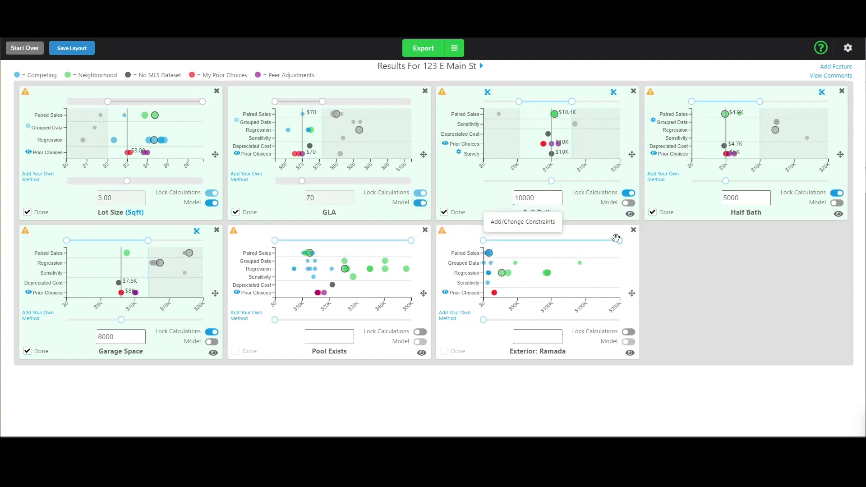
{"action": "left_click_drag", "start_coordinate": [611, 242], "coordinate": [494, 241]}
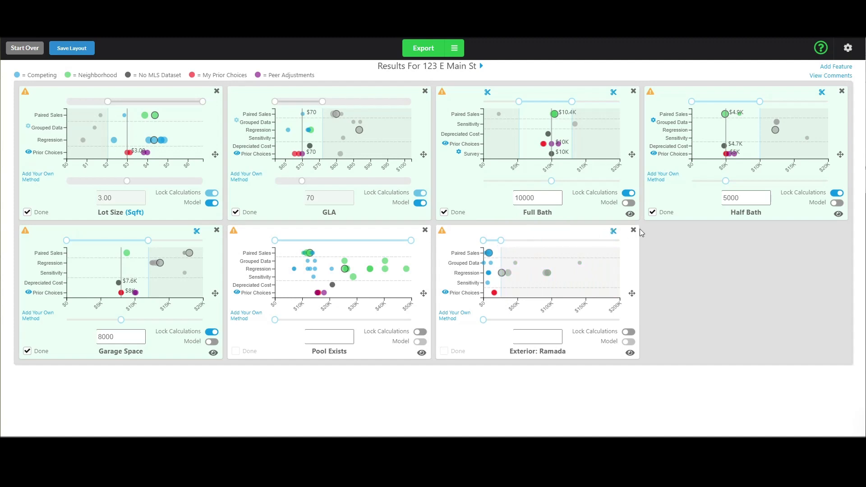
{"action": "left_click", "coordinate": [613, 235]}
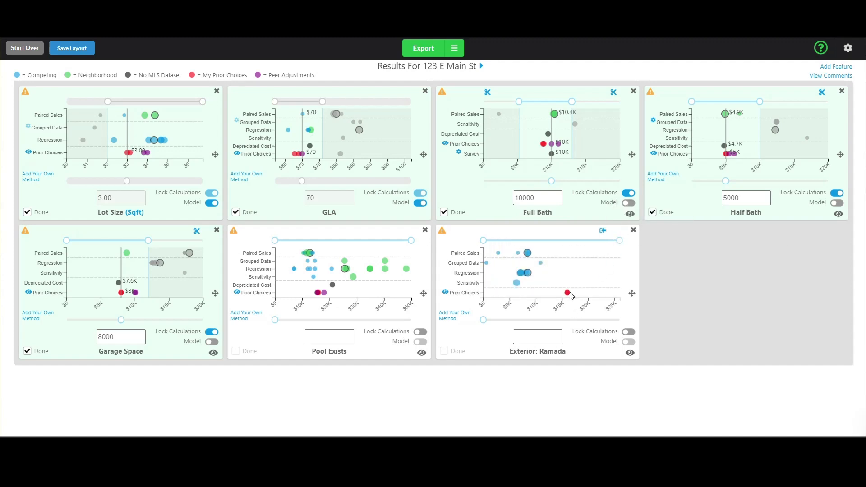
{"action": "mouse_move", "coordinate": [568, 295]}
{"action": "left_click_drag", "start_coordinate": [484, 240], "coordinate": [488, 240]}
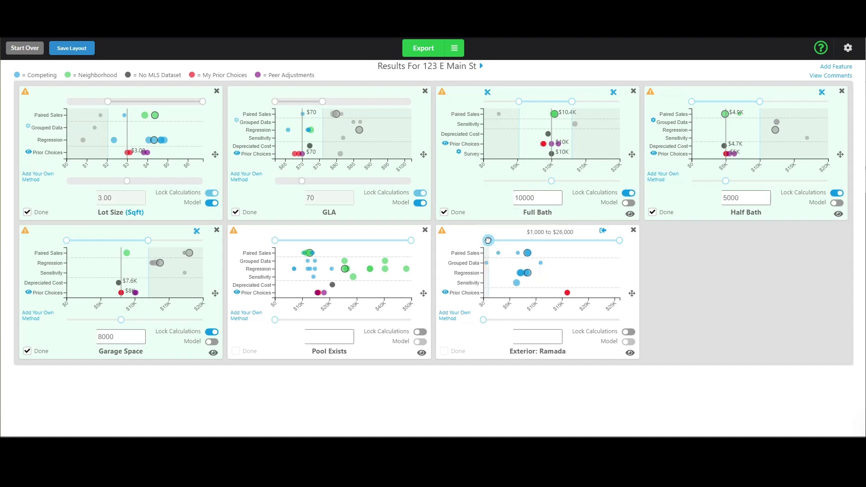
{"action": "left_click_drag", "start_coordinate": [483, 320], "coordinate": [519, 320]}
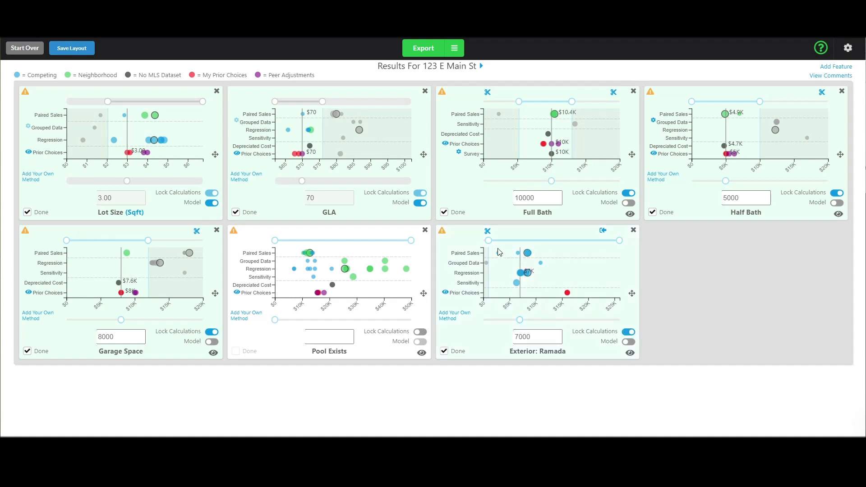
{"action": "left_click_drag", "start_coordinate": [488, 240], "coordinate": [502, 241]}
{"action": "left_click_drag", "start_coordinate": [520, 320], "coordinate": [525, 320]}
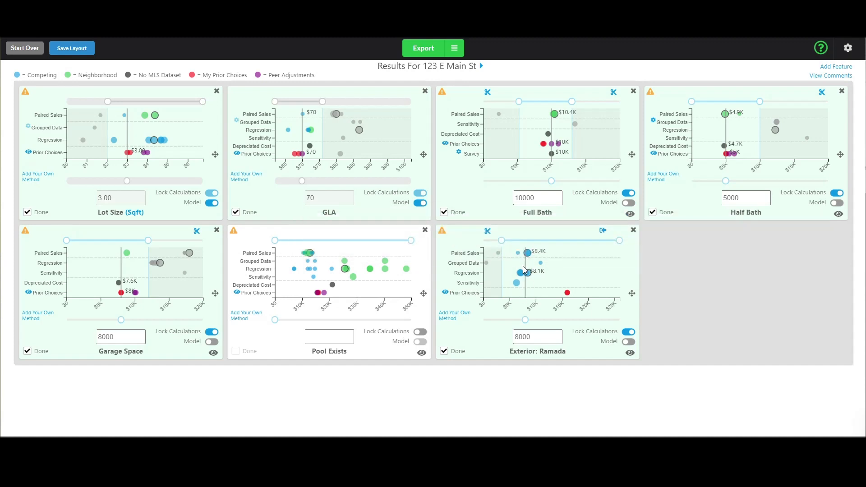
Start adding another feature to the results for 123 E Main St.
{"action": "left_click", "coordinate": [832, 68]}
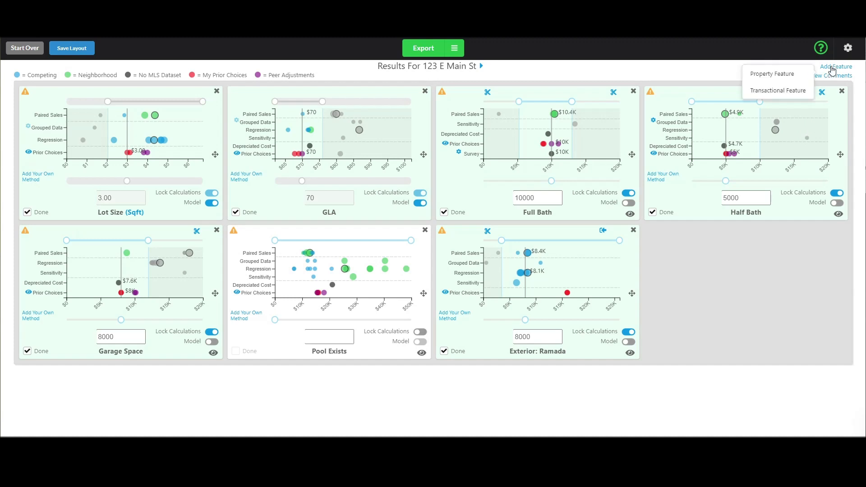
Create a custom property feature named Dirt Landscaping from the name suggestions and continue.
{"action": "left_click", "coordinate": [785, 81]}
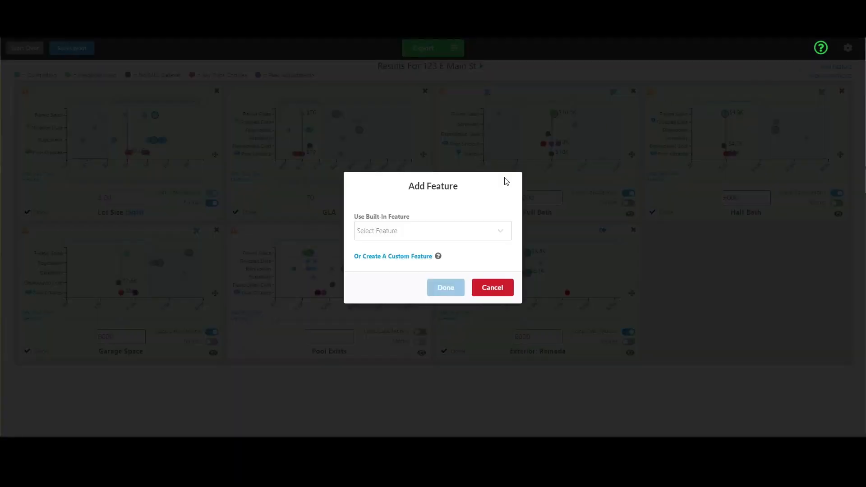
{"action": "left_click", "coordinate": [398, 259]}
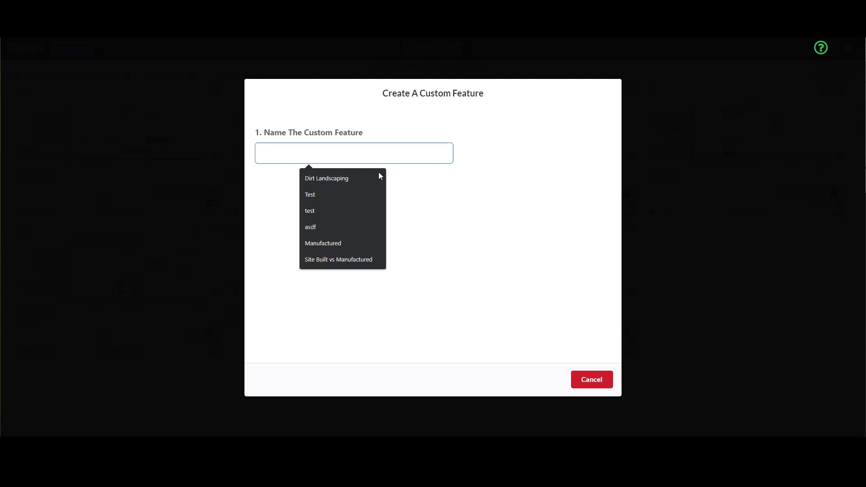
{"action": "left_click", "coordinate": [343, 180]}
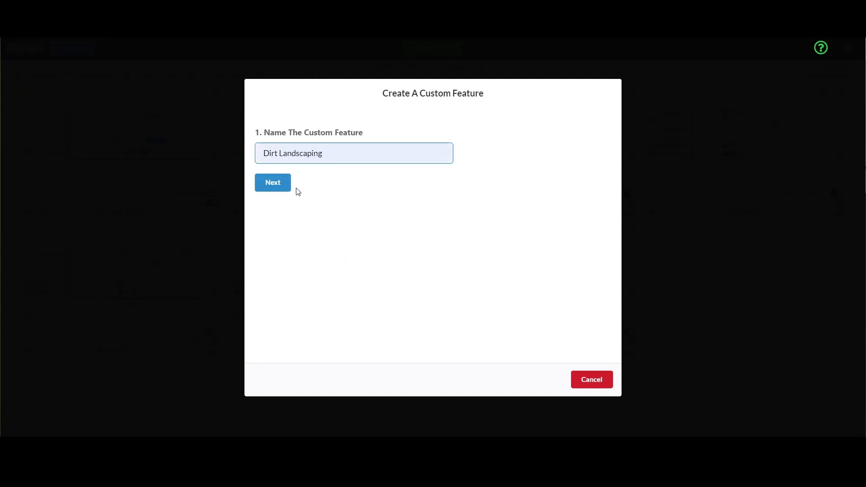
{"action": "left_click", "coordinate": [276, 186]}
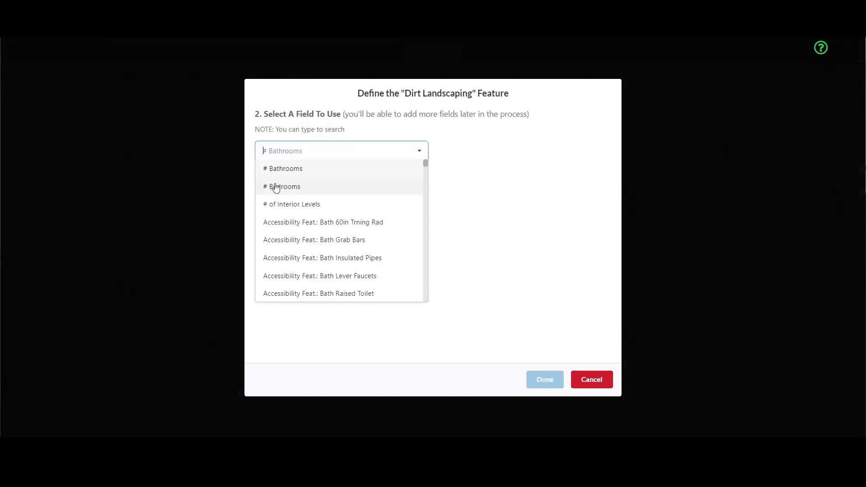
Search 'dirt' and pick the Landscaping: Dirt Back field for Dirt Landscaping.
{"action": "mouse_move", "coordinate": [424, 163]}
{"action": "left_mouse_down"}
{"action": "mouse_move", "coordinate": [426, 303]}
{"action": "mouse_move", "coordinate": [435, 283]}
{"action": "mouse_move", "coordinate": [430, 158]}
{"action": "left_mouse_up"}
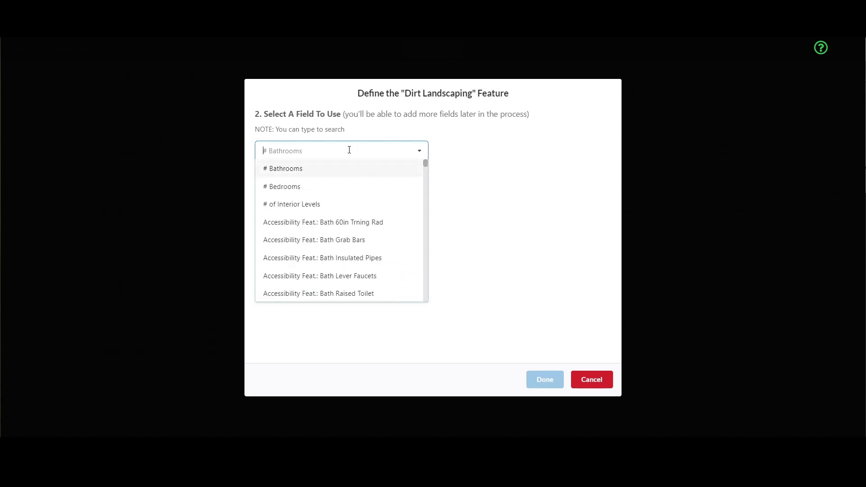
{"action": "type", "text": "dirt"}
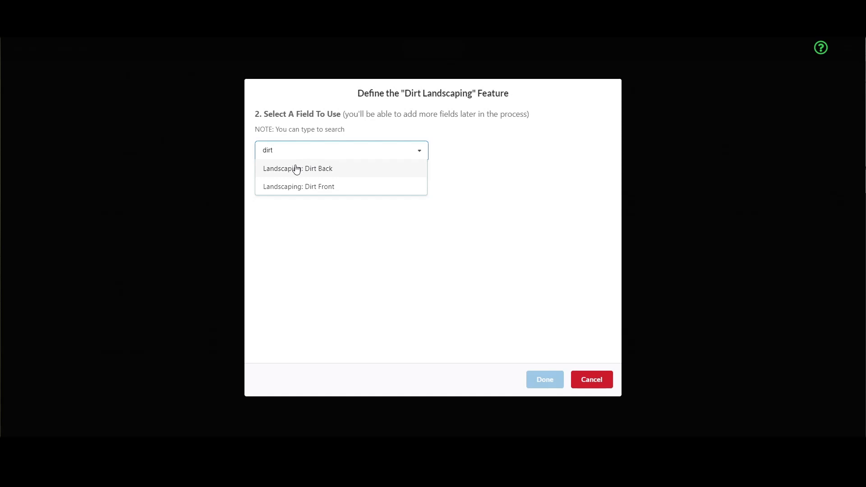
{"action": "left_click", "coordinate": [329, 173]}
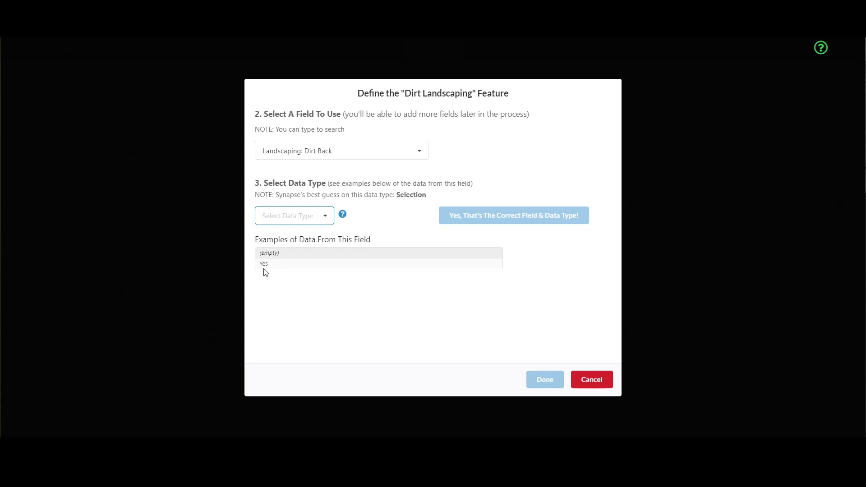
{"action": "left_click", "coordinate": [319, 216]}
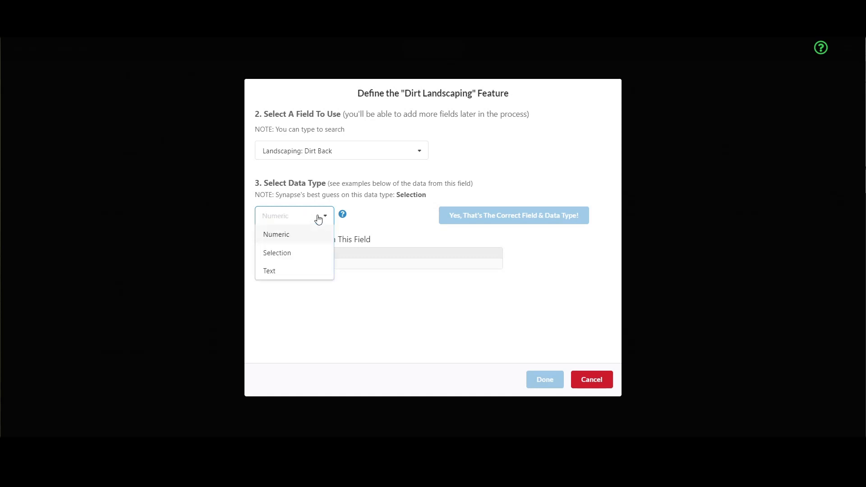
{"action": "key", "text": "Return"}
Change the data type from Numeric to Selection and confirm the field and data type.
{"action": "left_click_drag", "start_coordinate": [323, 195], "coordinate": [428, 196]}
{"action": "left_click", "coordinate": [408, 192]}
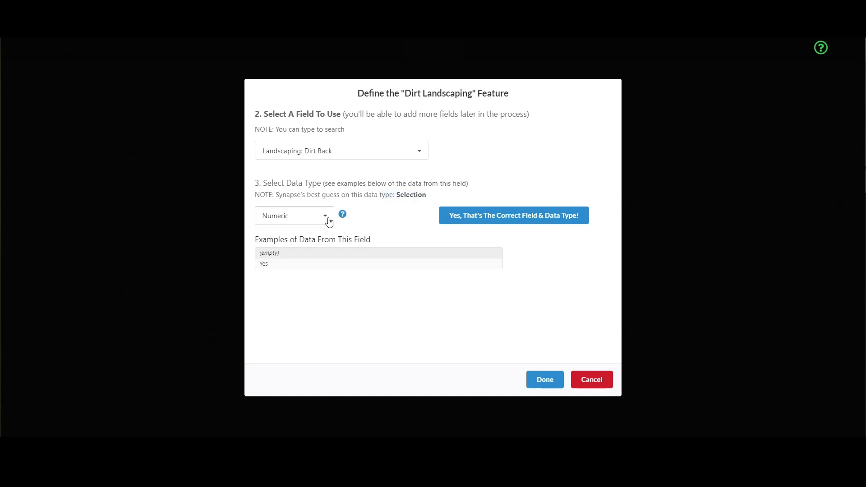
{"action": "left_click", "coordinate": [325, 217]}
{"action": "left_click", "coordinate": [290, 253]}
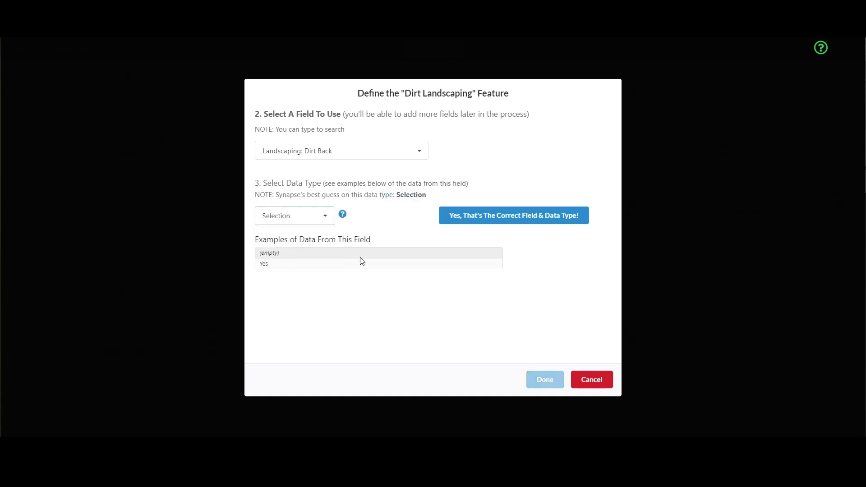
{"action": "left_click", "coordinate": [532, 221]}
{"action": "left_click_drag", "start_coordinate": [262, 142], "coordinate": [475, 142]}
Choose Yes as the Dirt Back option, matching 233 of 1424 properties, and finish.
{"action": "left_click", "coordinate": [445, 163]}
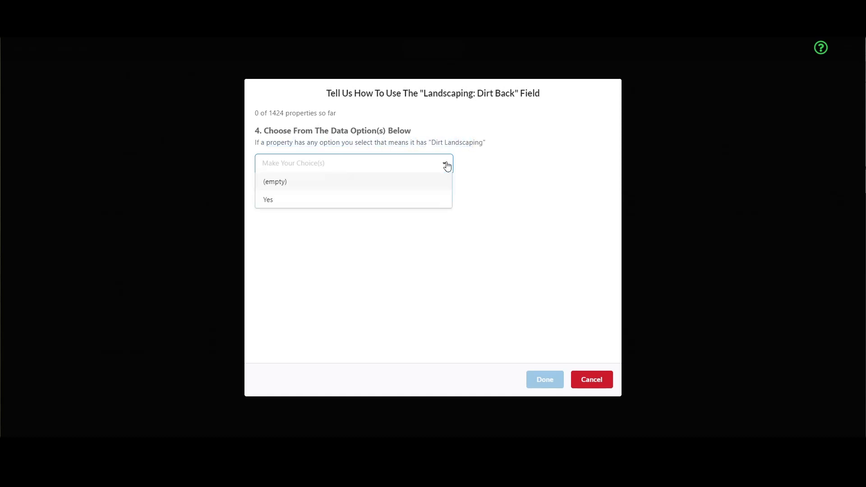
{"action": "left_click", "coordinate": [271, 200]}
{"action": "left_click_drag", "start_coordinate": [431, 92], "coordinate": [514, 94]}
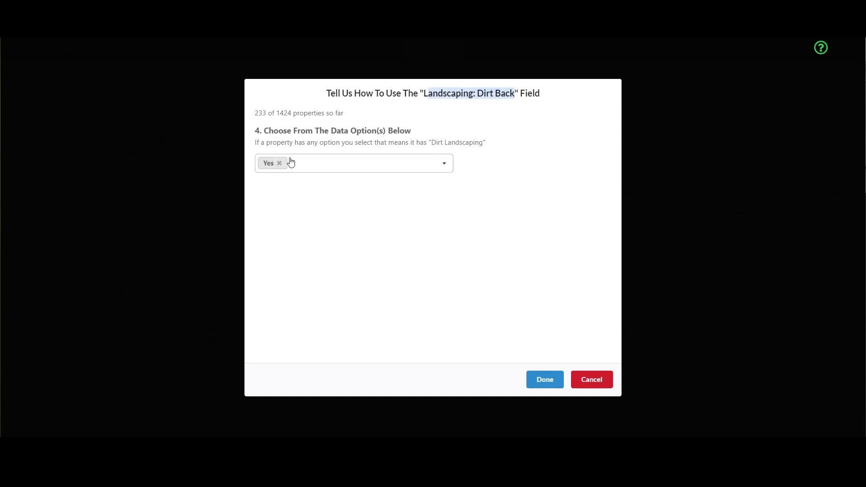
{"action": "left_click_drag", "start_coordinate": [428, 142], "coordinate": [474, 140]}
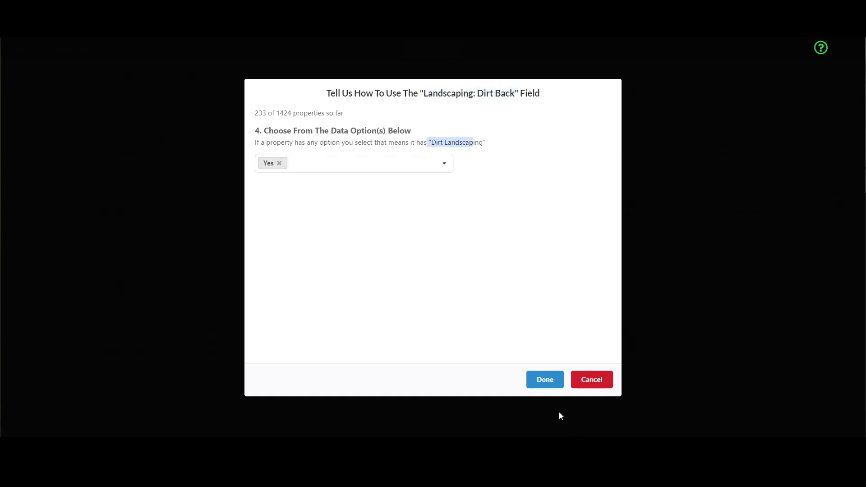
{"action": "left_click", "coordinate": [544, 379]}
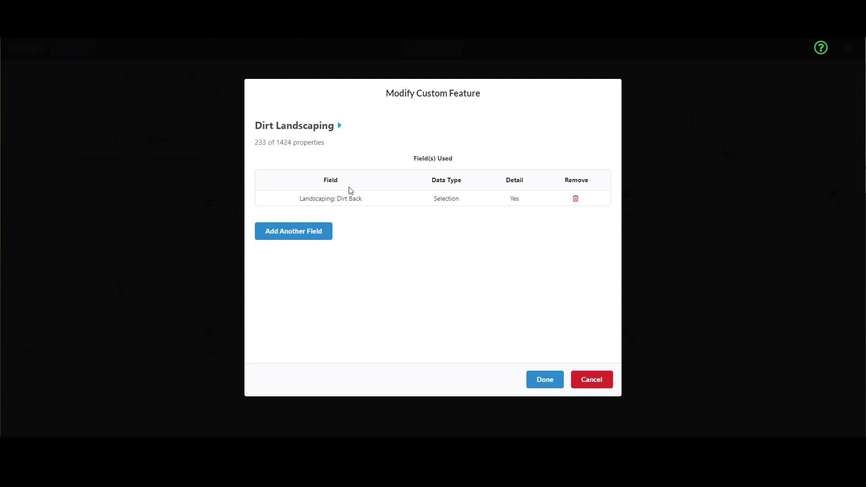
Add another field, searching 'dirt' to pick Landscaping: Dirt Front.
{"action": "left_click", "coordinate": [299, 233]}
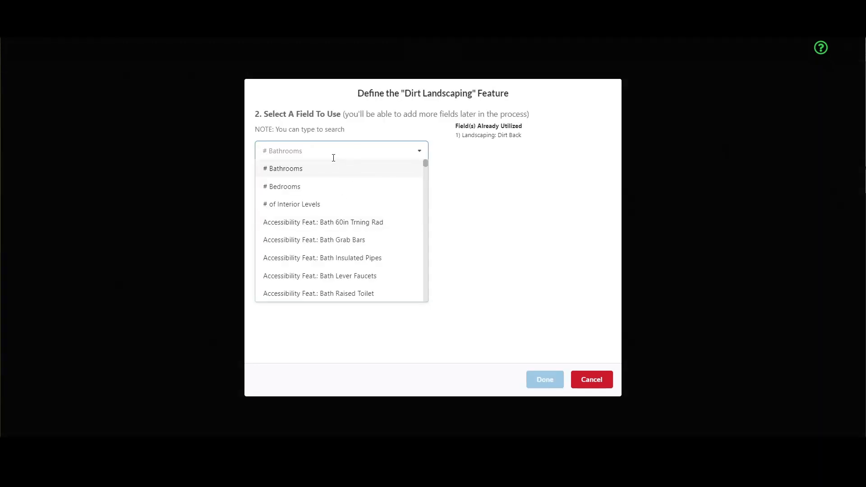
{"action": "type", "text": "didrt"}
{"action": "key", "text": "BackSpace"}
{"action": "key", "text": "BackSpace"}
{"action": "key", "text": "BackSpace"}
{"action": "type", "text": "rt"}
{"action": "left_click", "coordinate": [333, 189]}
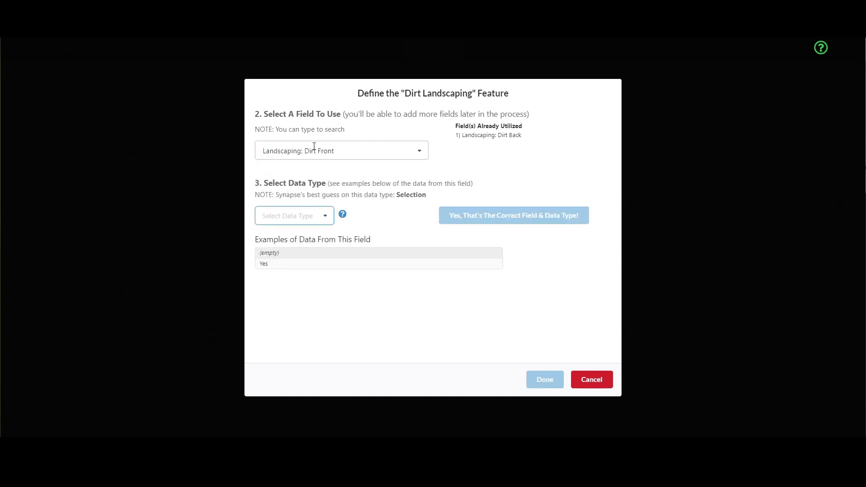
Give Dirt Front the Selection data type and count properties whose value is Yes.
{"action": "left_click", "coordinate": [323, 218]}
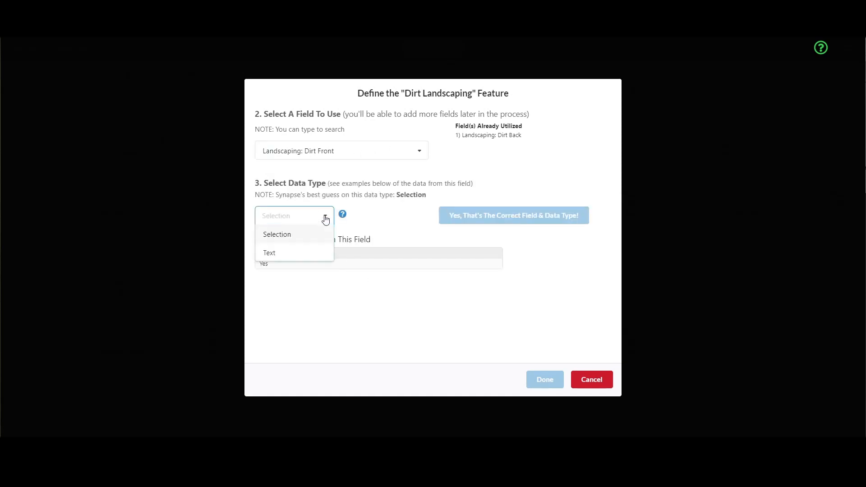
{"action": "left_click", "coordinate": [286, 237]}
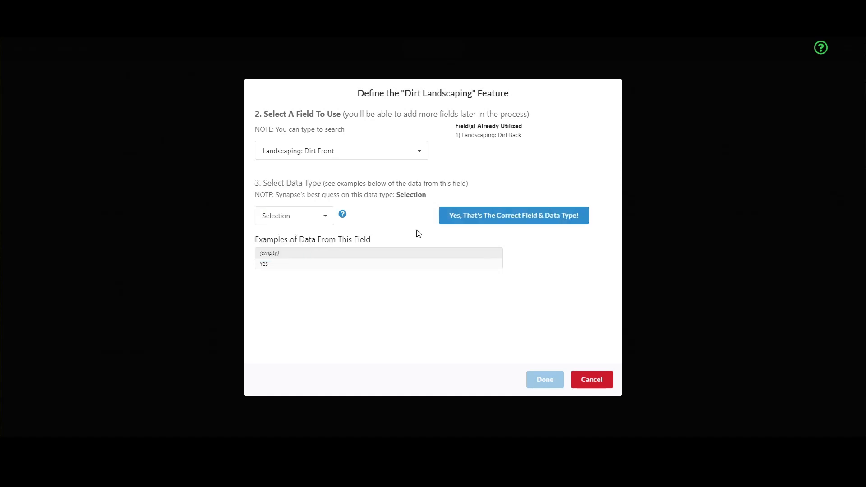
{"action": "left_click", "coordinate": [513, 221]}
{"action": "left_click", "coordinate": [354, 166]}
{"action": "left_click", "coordinate": [285, 199]}
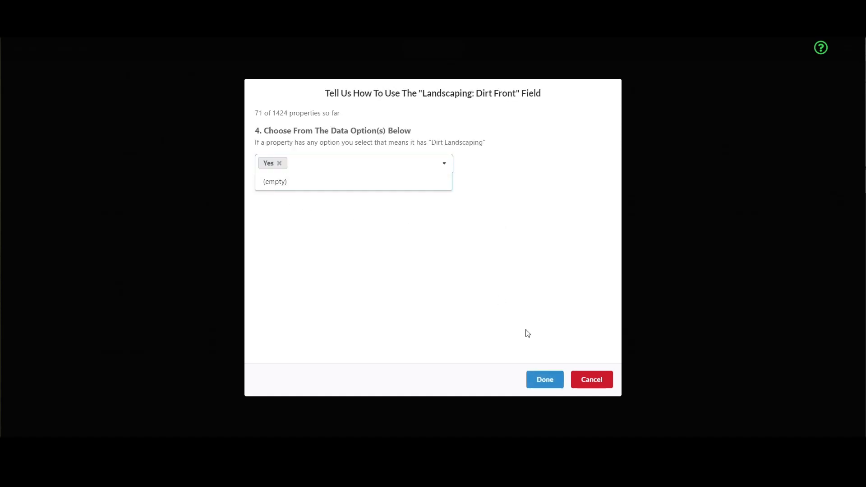
{"action": "left_click", "coordinate": [546, 381]}
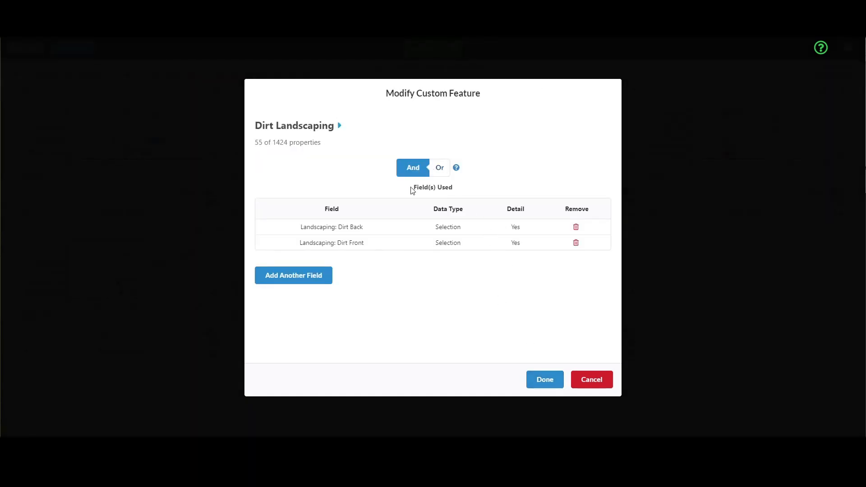
Compare Or against And for the two dirt fields, keep And (55 of 1424), and save.
{"action": "left_click_drag", "start_coordinate": [315, 227], "coordinate": [519, 229]}
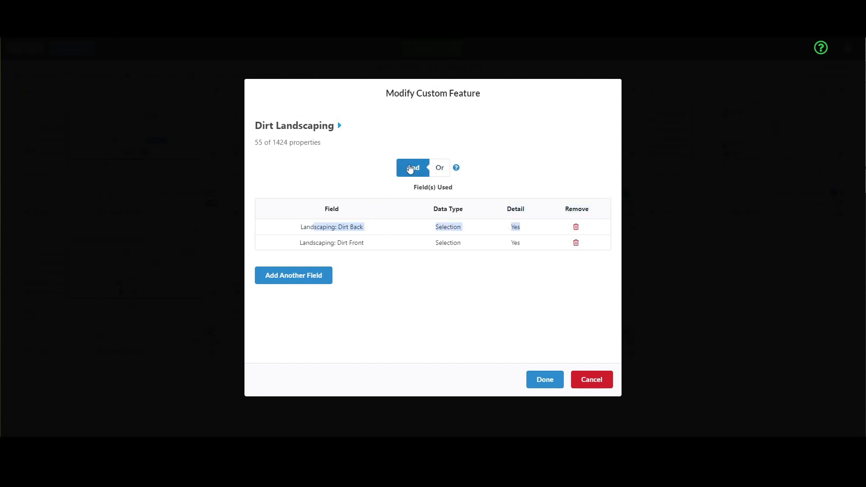
{"action": "left_click_drag", "start_coordinate": [322, 243], "coordinate": [517, 244]}
{"action": "left_click", "coordinate": [387, 233]}
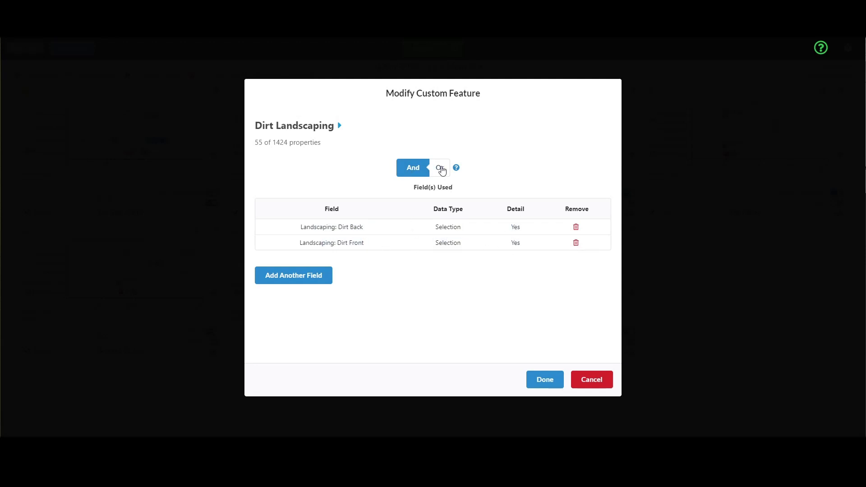
{"action": "left_click", "coordinate": [442, 169]}
{"action": "left_click", "coordinate": [411, 171]}
{"action": "left_click_drag", "start_coordinate": [256, 143], "coordinate": [291, 143]}
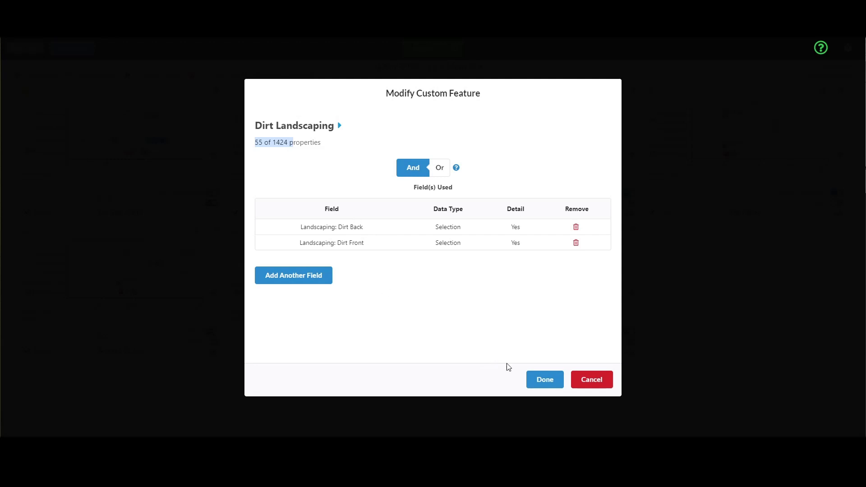
{"action": "left_click", "coordinate": [545, 381]}
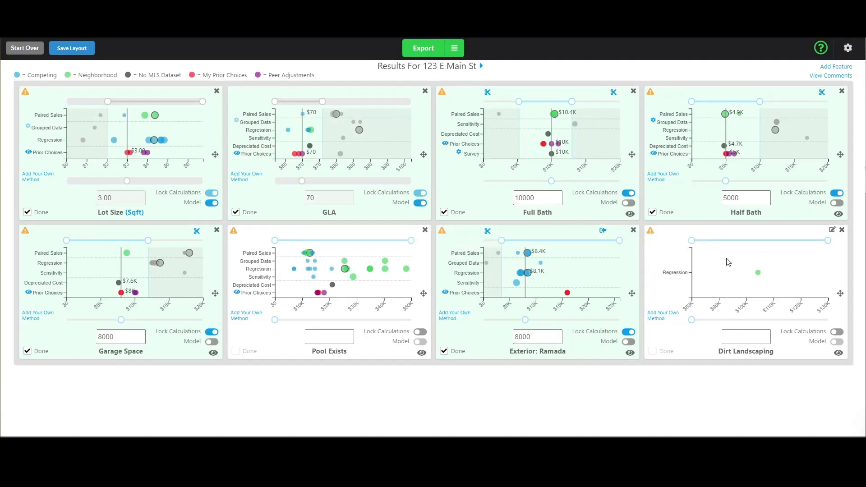
{"action": "mouse_move", "coordinate": [759, 274]}
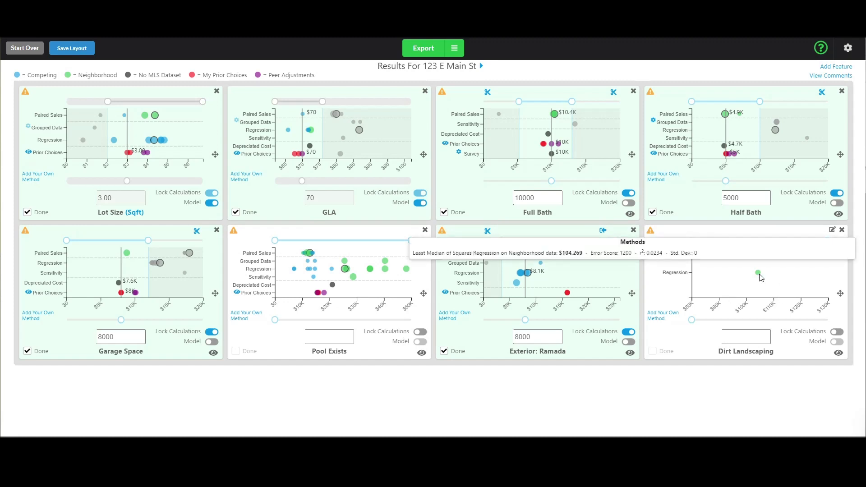
{"action": "mouse_move", "coordinate": [651, 229]}
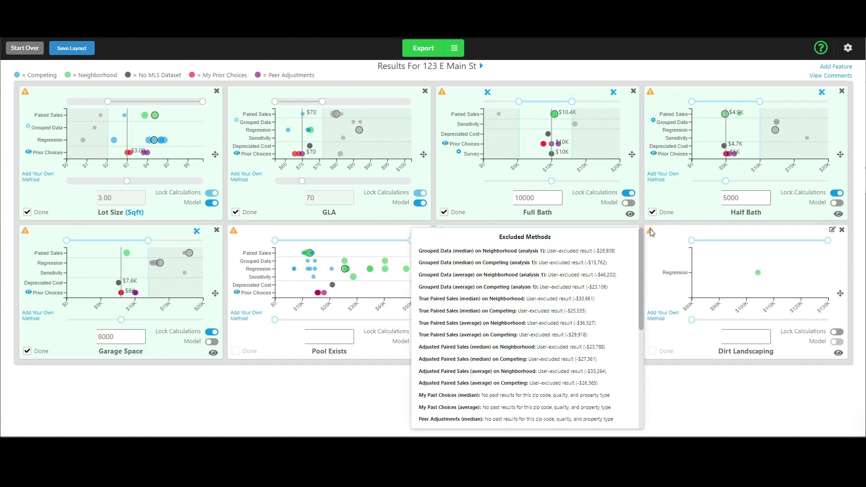
{"action": "left_click_drag", "start_coordinate": [593, 251], "coordinate": [614, 250]}
{"action": "left_click", "coordinate": [602, 260]}
{"action": "left_click_drag", "start_coordinate": [593, 251], "coordinate": [613, 251]}
{"action": "left_click", "coordinate": [599, 263]}
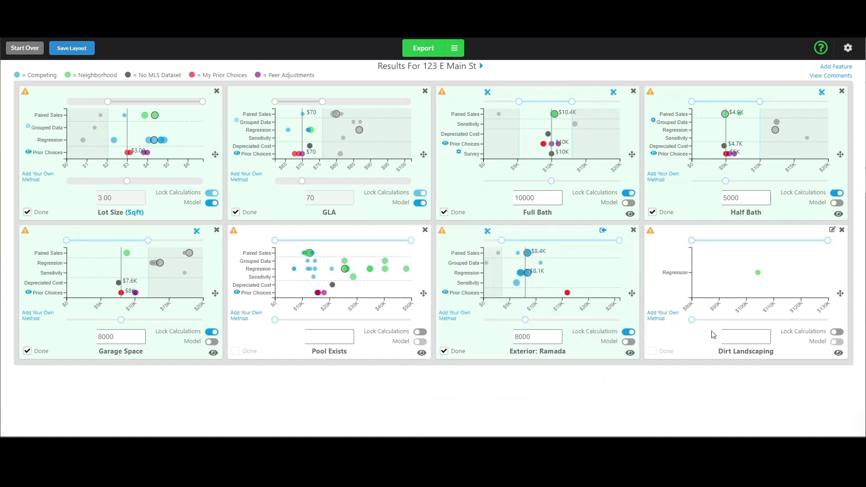
Go to Session Settings in the gear menu and open Transactional Settings.
{"action": "mouse_move", "coordinate": [651, 237]}
{"action": "left_click", "coordinate": [848, 49]}
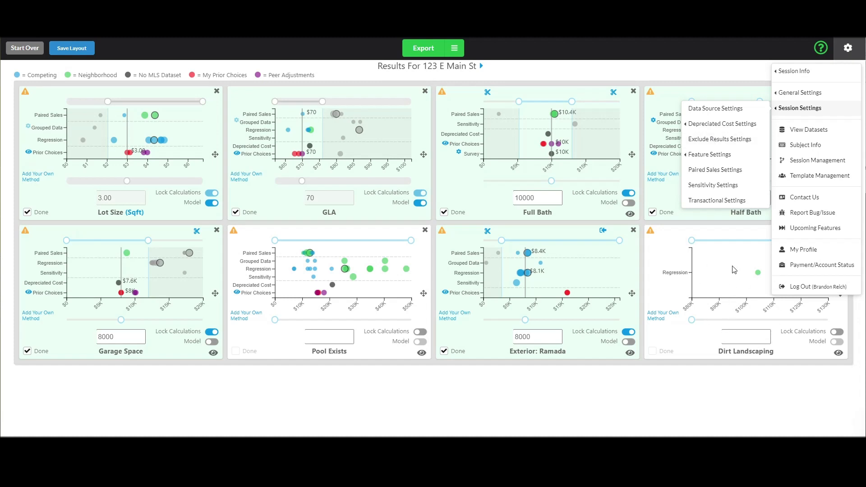
{"action": "left_click", "coordinate": [777, 393]}
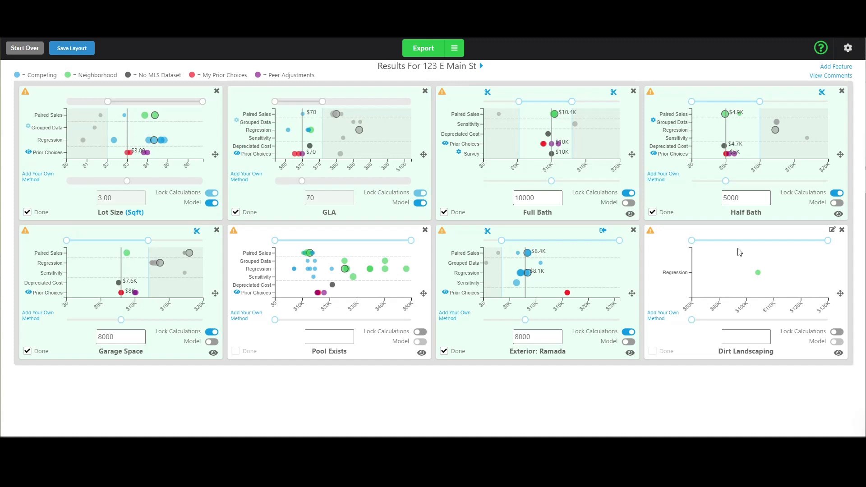
{"action": "mouse_move", "coordinate": [652, 233]}
{"action": "mouse_move", "coordinate": [759, 275]}
{"action": "left_click", "coordinate": [849, 49]}
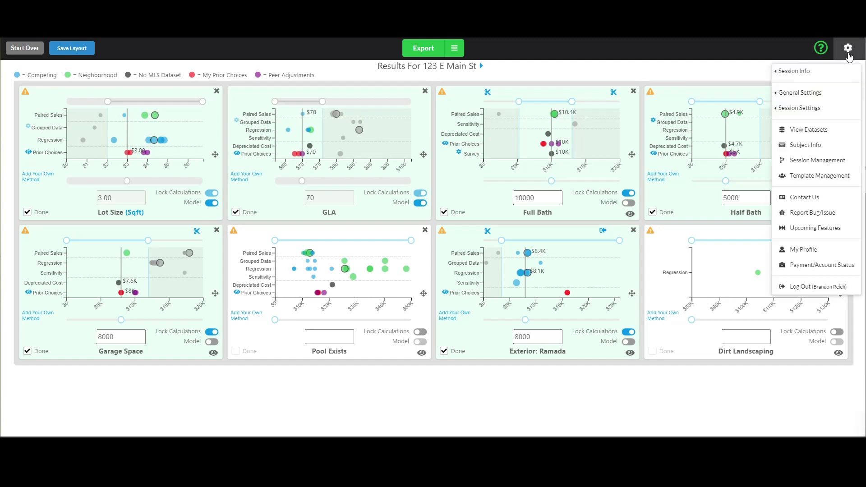
{"action": "left_click", "coordinate": [811, 113]}
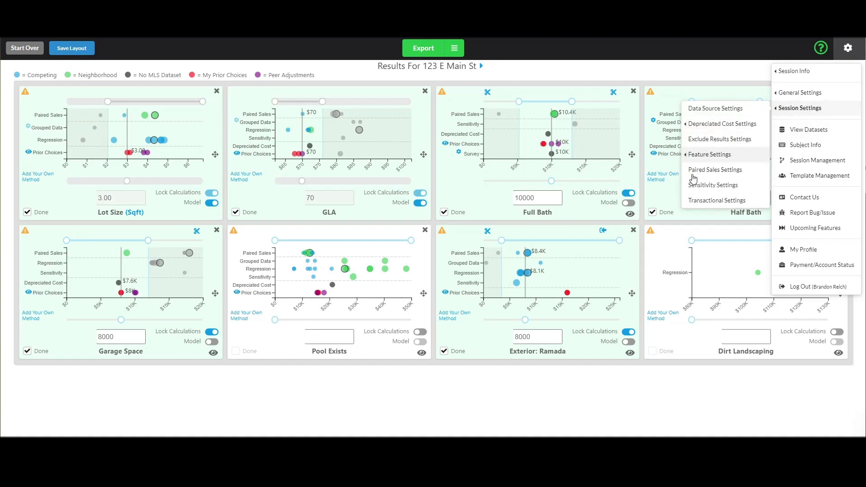
{"action": "left_click", "coordinate": [716, 200]}
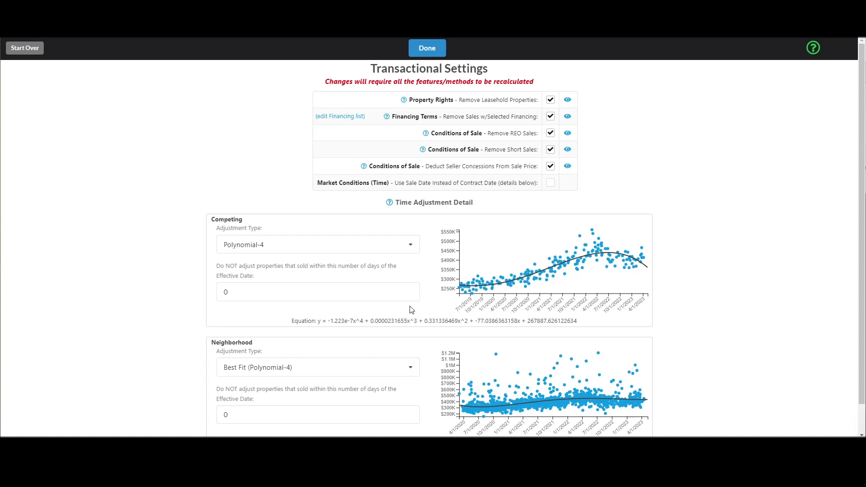
Leave the Competing time adjustment at Polynomial-4 and return to the Results page.
{"action": "left_click", "coordinate": [377, 245]}
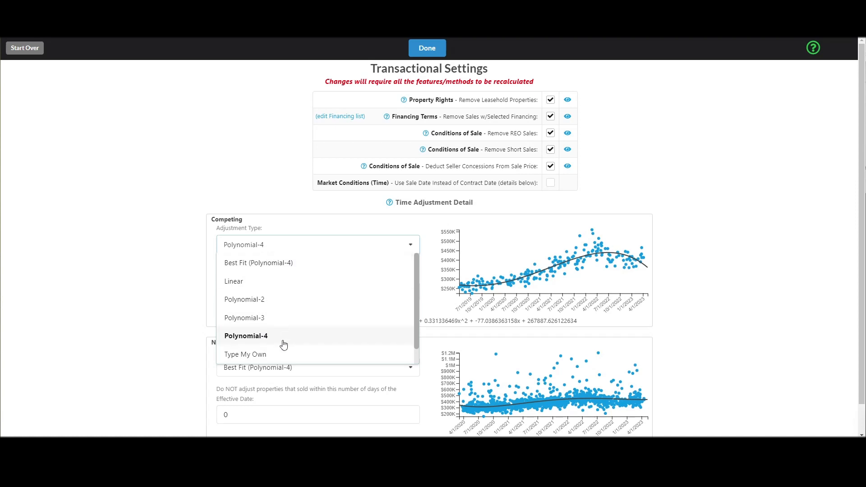
{"action": "left_click", "coordinate": [247, 141]}
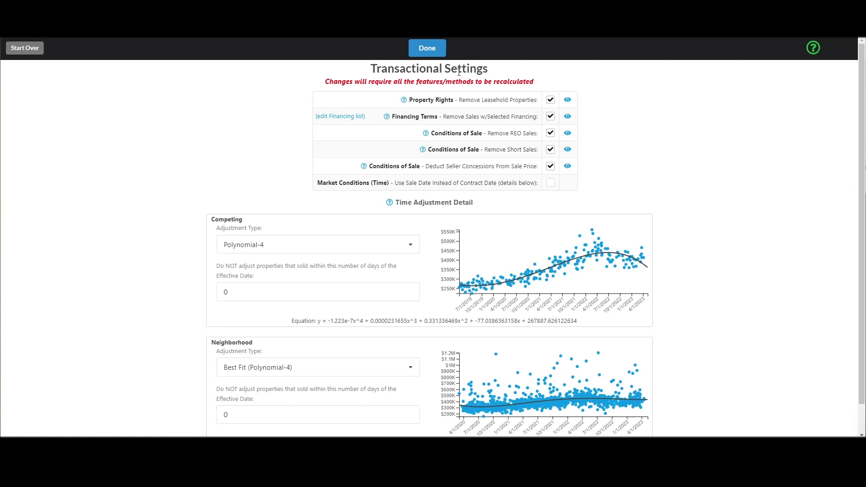
{"action": "left_click", "coordinate": [434, 52]}
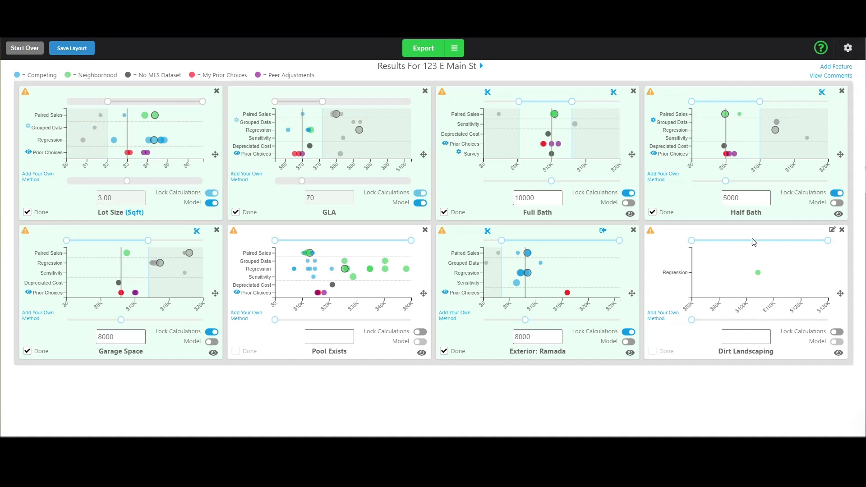
{"action": "left_click", "coordinate": [849, 47]}
{"action": "mouse_move", "coordinate": [815, 111]}
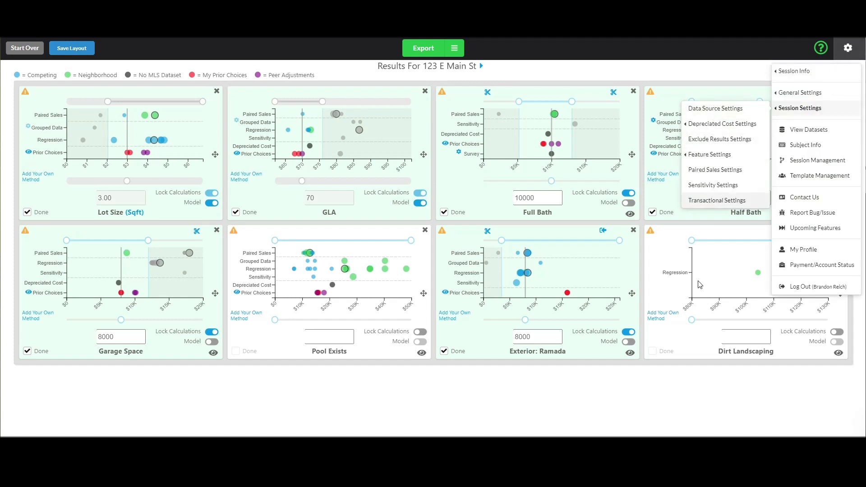
{"action": "left_click", "coordinate": [744, 348]}
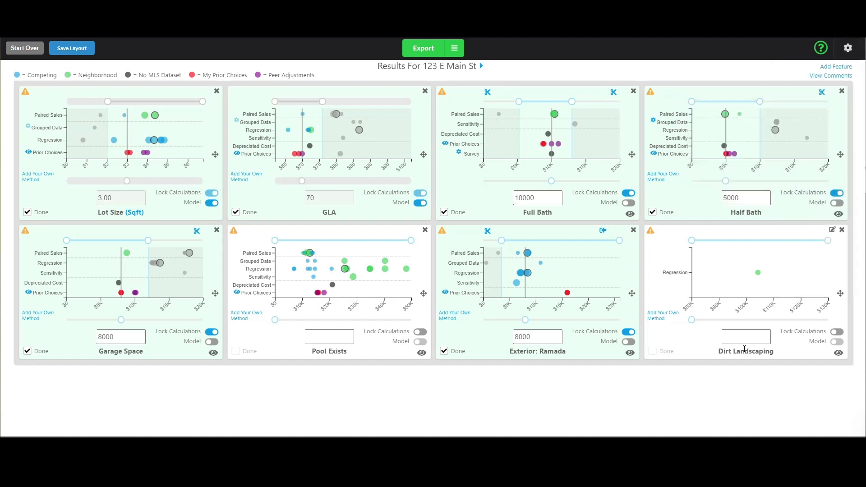
{"action": "left_click", "coordinate": [848, 48]}
{"action": "mouse_move", "coordinate": [807, 109]}
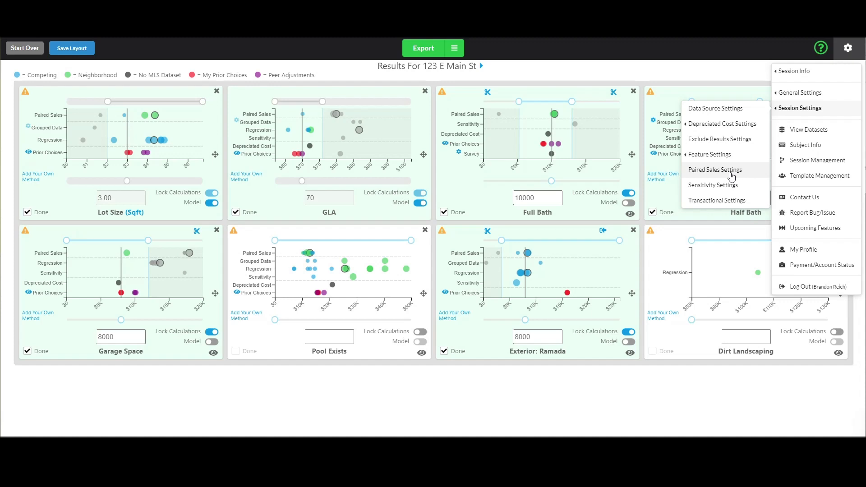
{"action": "mouse_move", "coordinate": [735, 128]}
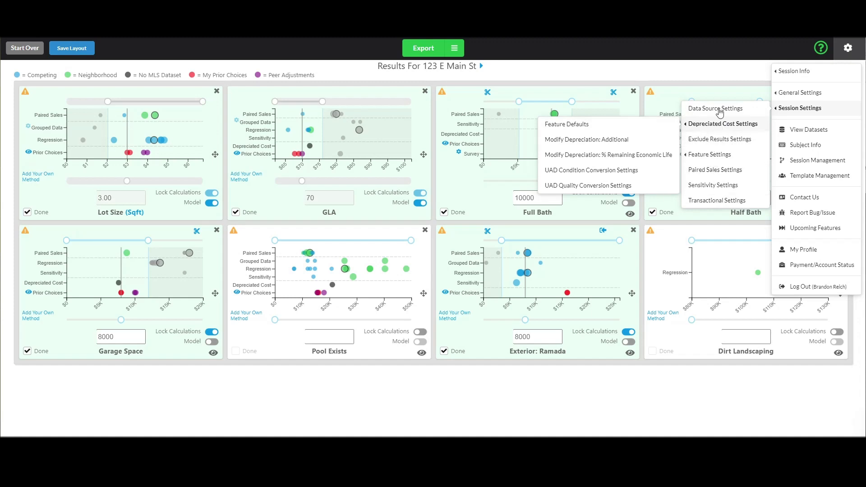
{"action": "left_click", "coordinate": [725, 79]}
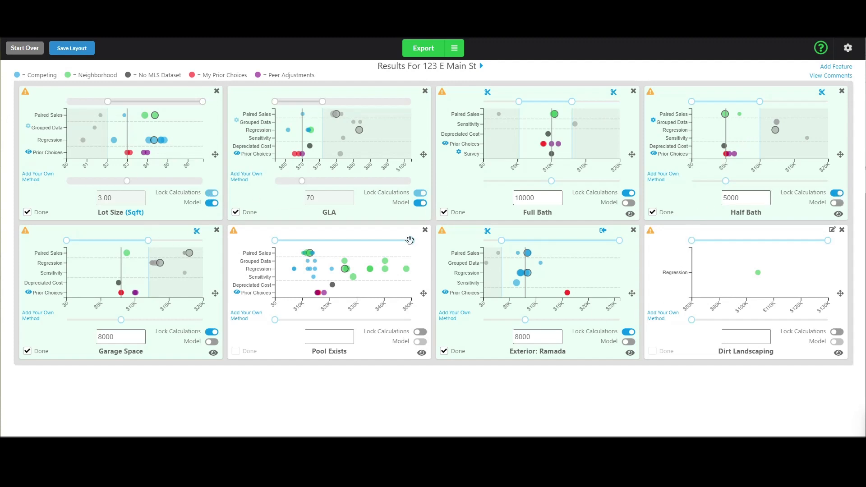
{"action": "mouse_move", "coordinate": [407, 272]}
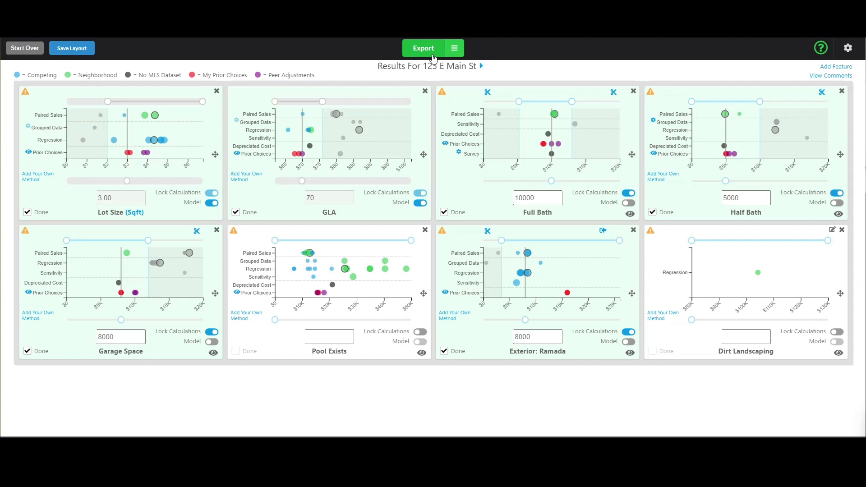
{"action": "left_click", "coordinate": [459, 53]}
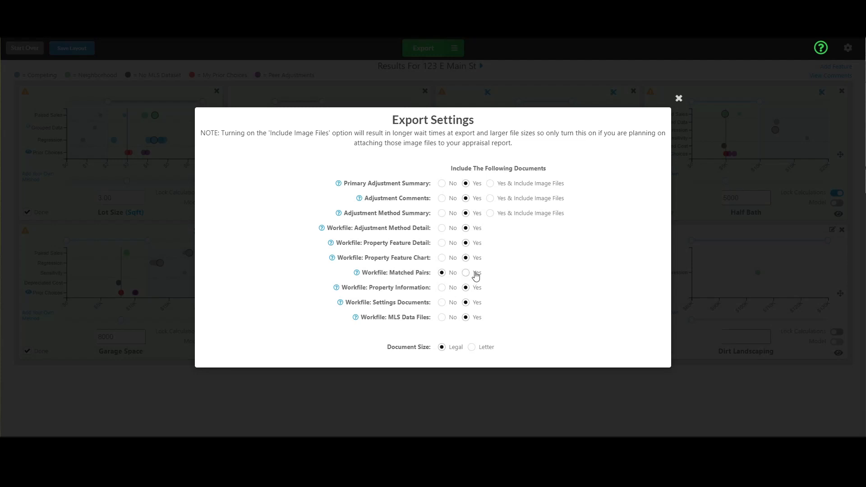
{"action": "left_click_drag", "start_coordinate": [363, 270], "coordinate": [429, 273]}
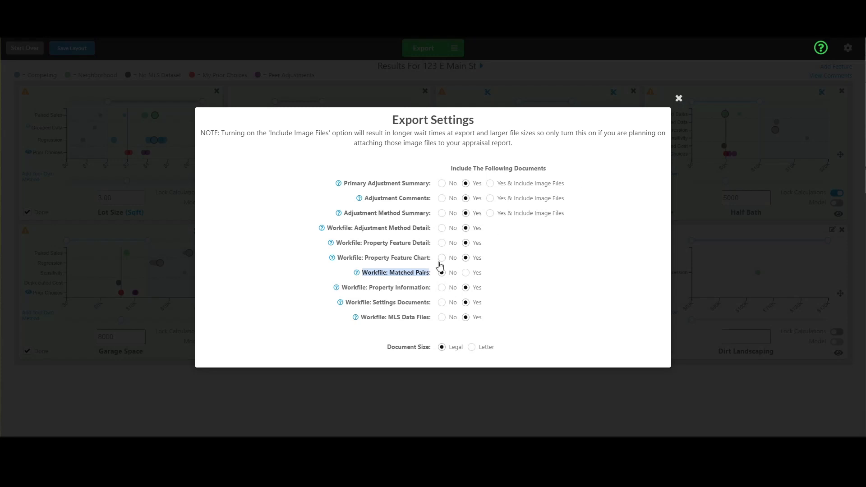
{"action": "left_click", "coordinate": [405, 276]}
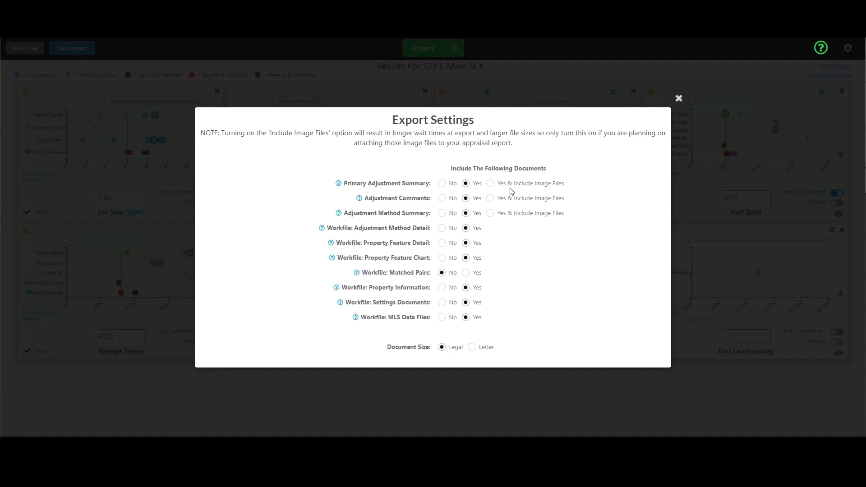
{"action": "left_click", "coordinate": [679, 98]}
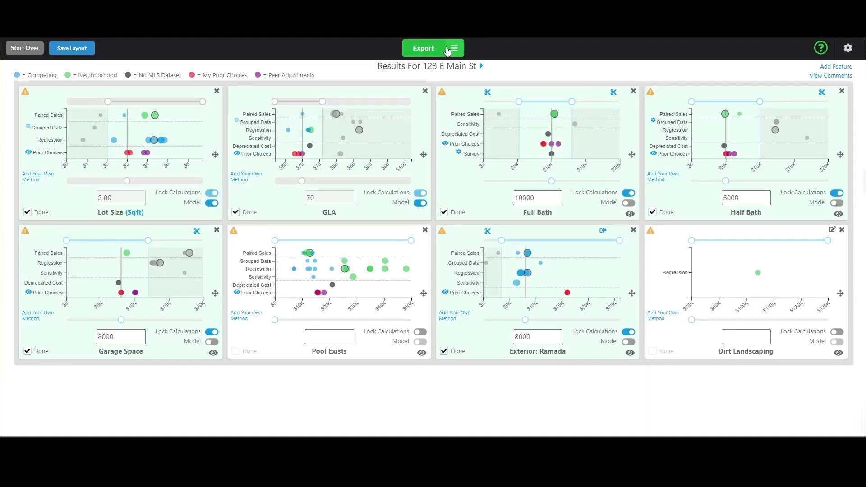
Export the reports and open the Primary Adjustment Doc PDF from the ready downloads.
{"action": "left_click", "coordinate": [425, 48]}
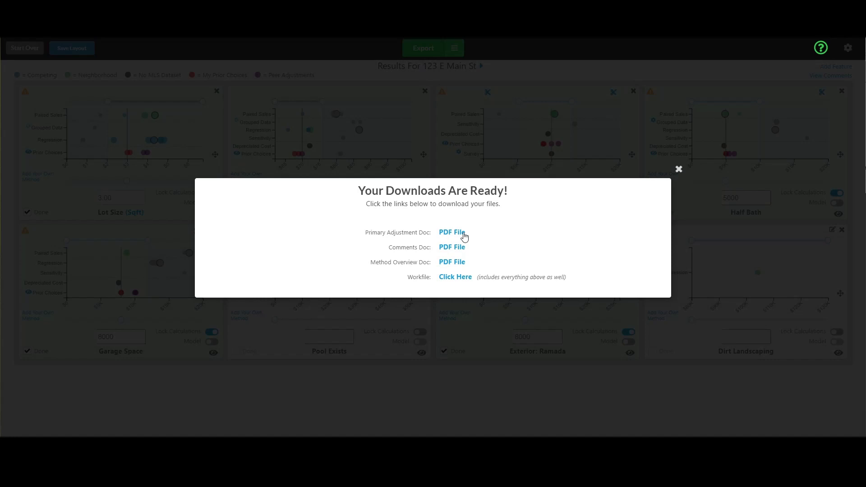
{"action": "left_click_drag", "start_coordinate": [386, 234], "coordinate": [426, 233]}
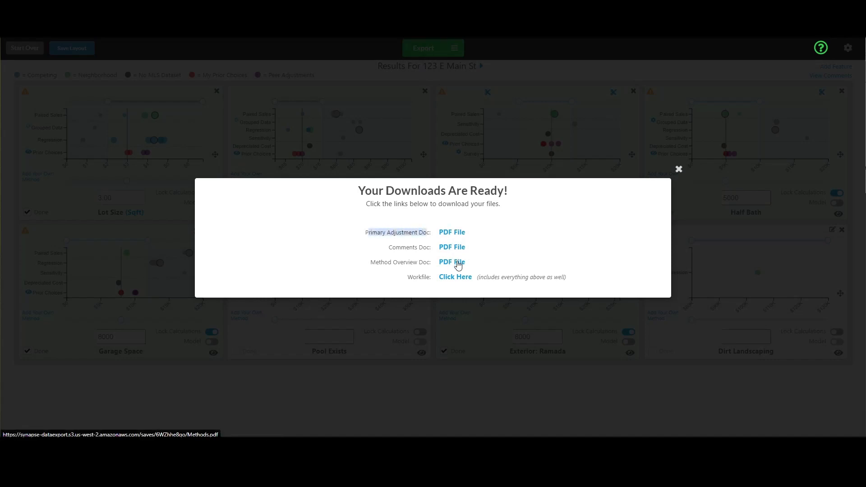
{"action": "mouse_move", "coordinate": [408, 276]}
{"action": "left_mouse_down"}
{"action": "mouse_move", "coordinate": [441, 282]}
{"action": "mouse_move", "coordinate": [421, 276]}
{"action": "left_mouse_up"}
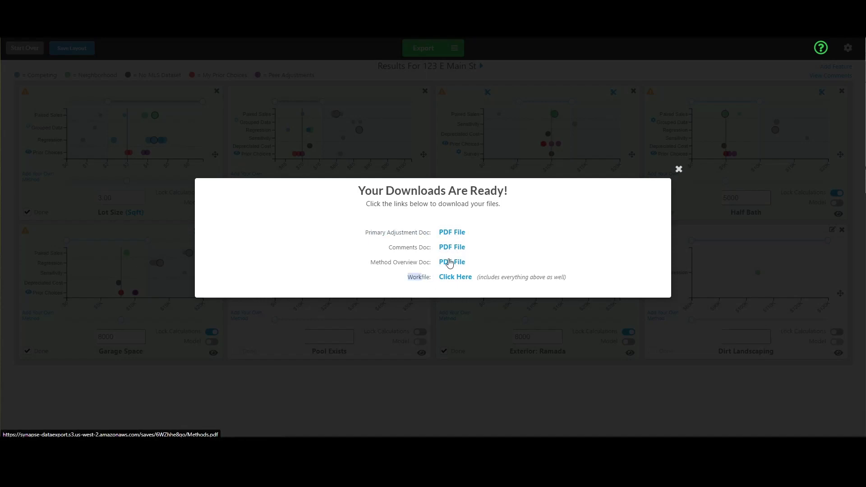
{"action": "left_click", "coordinate": [452, 234]}
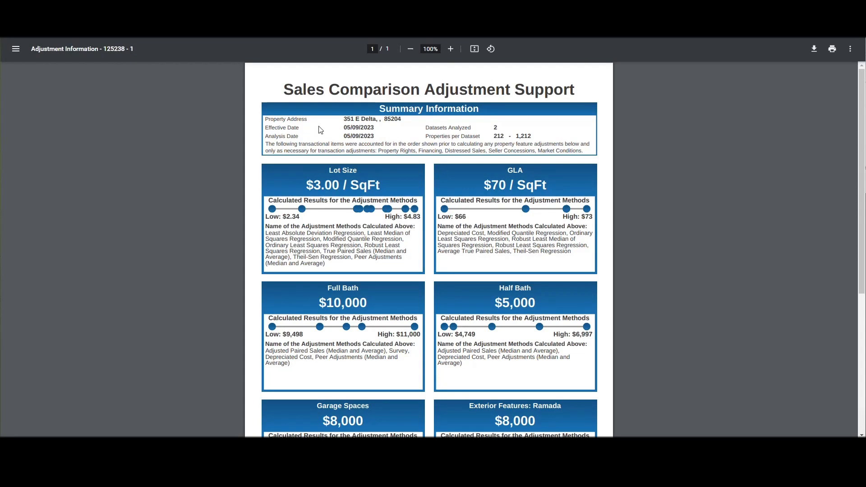
Review the summary paragraph, dataset counts and effective date in the adjustment support PDF.
{"action": "left_click_drag", "start_coordinate": [267, 120], "coordinate": [343, 154]}
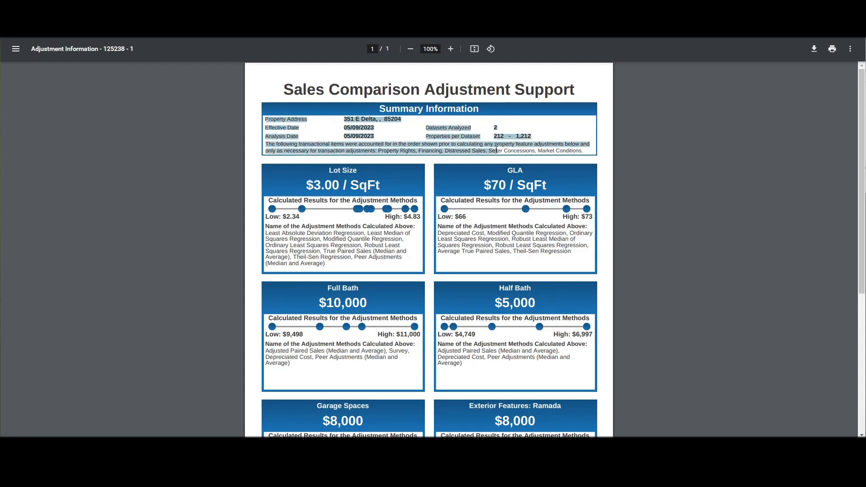
{"action": "left_click", "coordinate": [343, 155]}
{"action": "left_click_drag", "start_coordinate": [269, 145], "coordinate": [586, 152]}
{"action": "left_click", "coordinate": [545, 147]}
{"action": "left_click_drag", "start_coordinate": [493, 135], "coordinate": [515, 136]}
{"action": "left_click", "coordinate": [460, 137]}
{"action": "left_click_drag", "start_coordinate": [344, 128], "coordinate": [375, 137]}
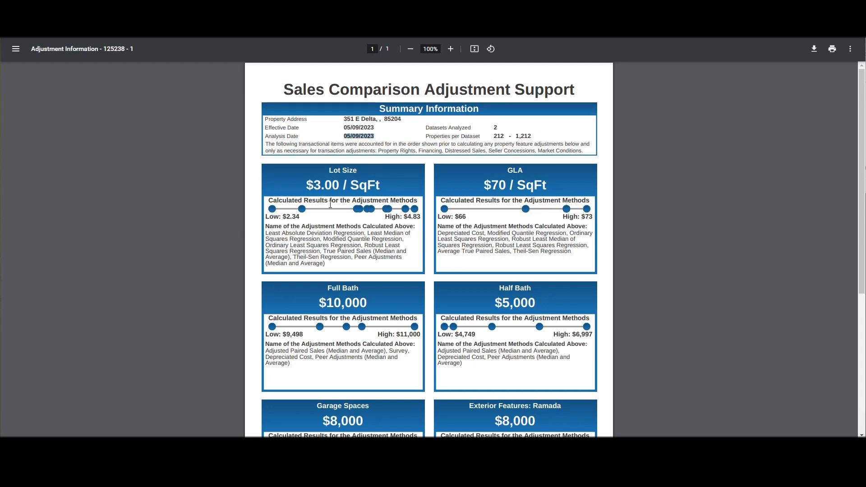
Check the Lot Size adjustment methods, then close the PDF and open the Comments Doc PDF.
{"action": "left_click_drag", "start_coordinate": [279, 234], "coordinate": [325, 258]}
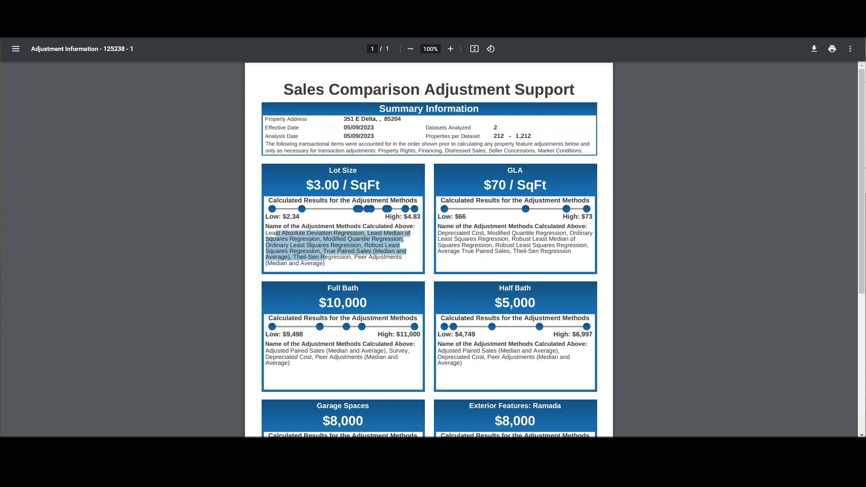
{"action": "left_click", "coordinate": [311, 243]}
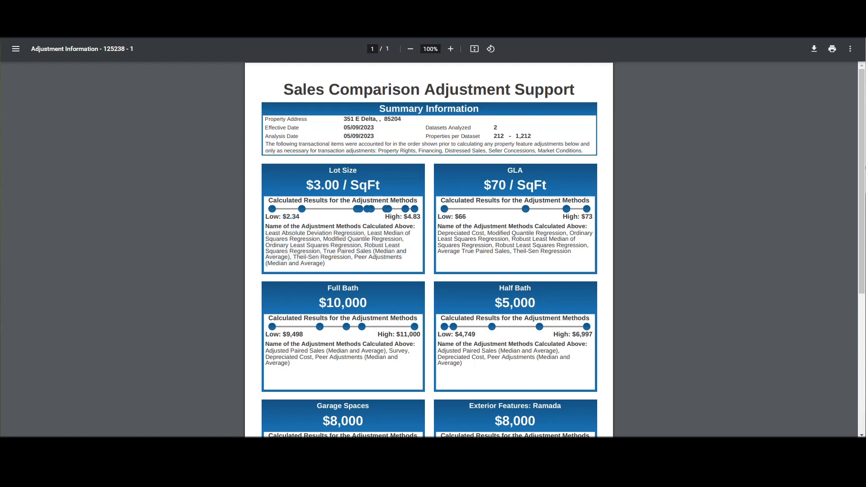
{"action": "key", "text": "ctrl+w"}
{"action": "left_click", "coordinate": [452, 248]}
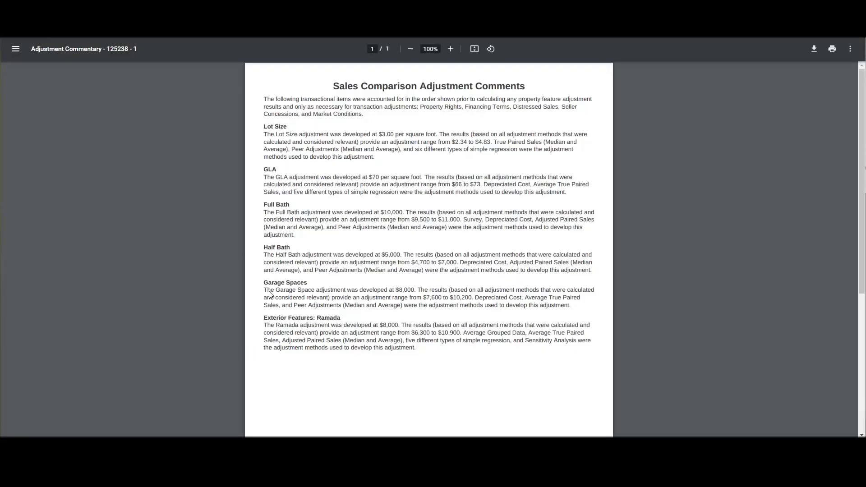
Read through the adjustment comments PDF, then close it to return to the downloads list.
{"action": "left_click_drag", "start_coordinate": [266, 99], "coordinate": [404, 341]}
{"action": "left_click", "coordinate": [423, 305]}
{"action": "left_click_drag", "start_coordinate": [276, 100], "coordinate": [354, 192]}
{"action": "left_click", "coordinate": [383, 232]}
{"action": "key", "text": "ctrl+w"}
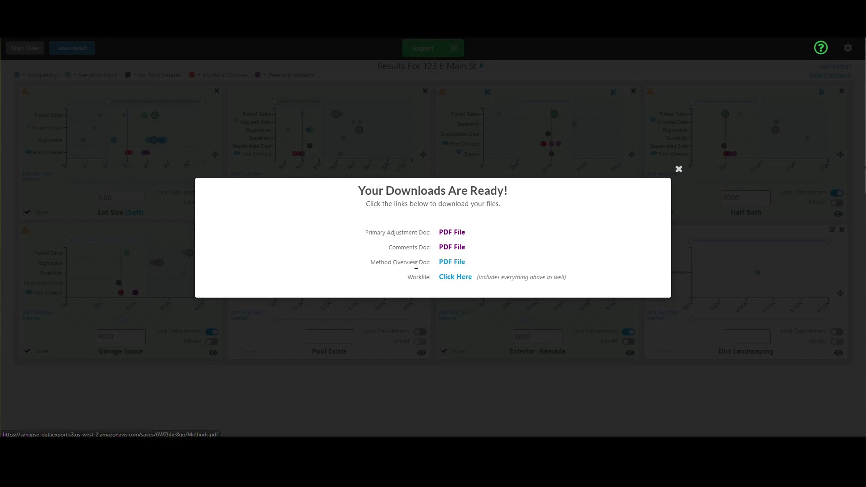
Open the Method Overview PDF and read the Allocation and Depreciated Cost descriptions.
{"action": "left_click", "coordinate": [456, 263]}
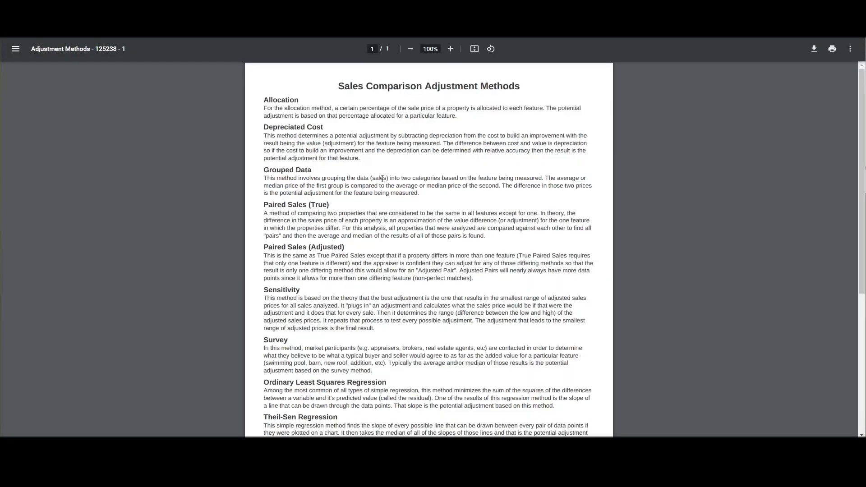
{"action": "scroll", "coordinate": [387, 147], "scroll_direction": "down", "scroll_amount": 1}
{"action": "scroll", "coordinate": [316, 127], "scroll_direction": "up", "scroll_amount": 1}
{"action": "left_click_drag", "start_coordinate": [268, 109], "coordinate": [317, 118]}
{"action": "left_click", "coordinate": [314, 160]}
{"action": "left_click_drag", "start_coordinate": [270, 138], "coordinate": [313, 172]}
{"action": "left_click", "coordinate": [303, 190]}
Scroll down to review the Theil-Sen Regression and Least Absolute Deviation descriptions.
{"action": "scroll", "coordinate": [299, 220], "scroll_direction": "down", "scroll_amount": 2}
{"action": "scroll", "coordinate": [298, 220], "scroll_direction": "down", "scroll_amount": 3}
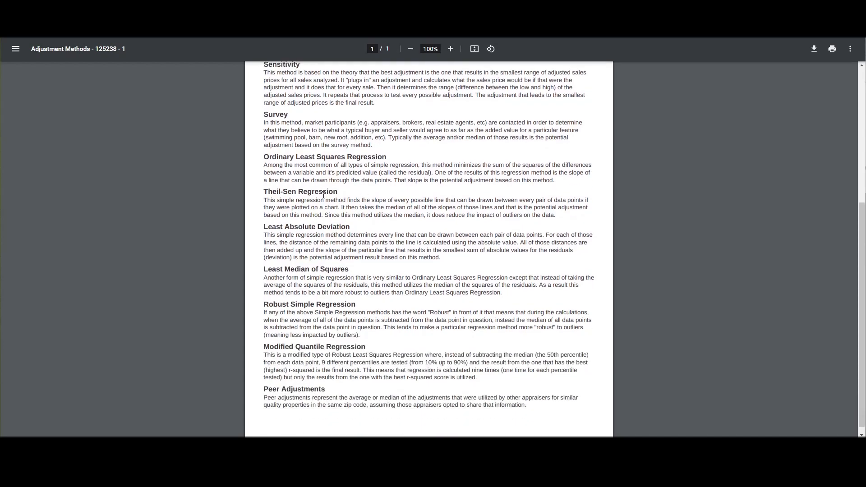
{"action": "left_click_drag", "start_coordinate": [268, 194], "coordinate": [338, 193]}
{"action": "left_click", "coordinate": [330, 209]}
{"action": "left_click_drag", "start_coordinate": [266, 197], "coordinate": [564, 220]}
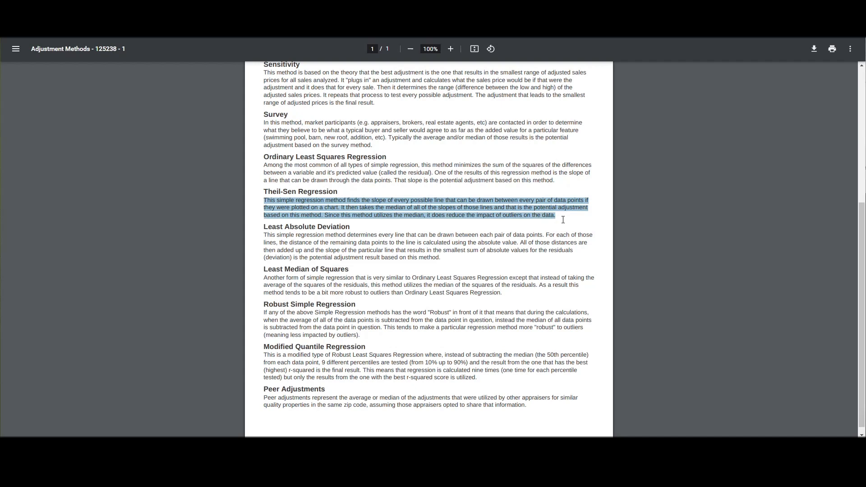
{"action": "left_click", "coordinate": [432, 217]}
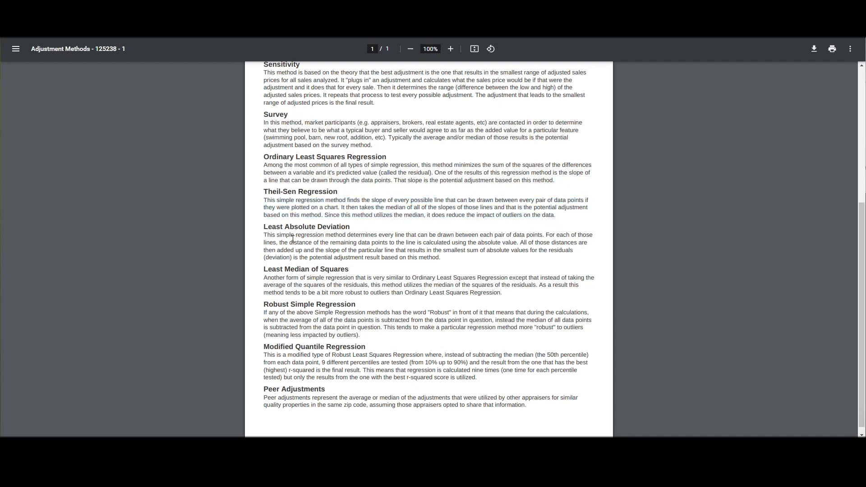
{"action": "left_click_drag", "start_coordinate": [266, 234], "coordinate": [440, 260]}
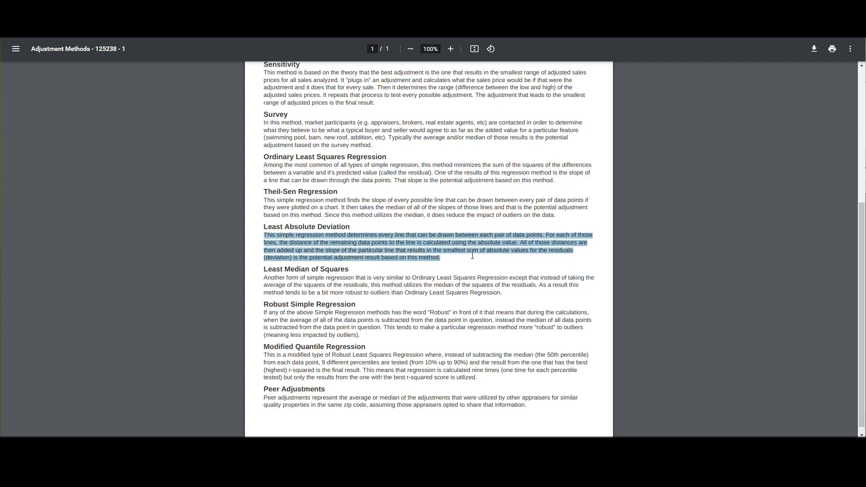
{"action": "left_click", "coordinate": [344, 242]}
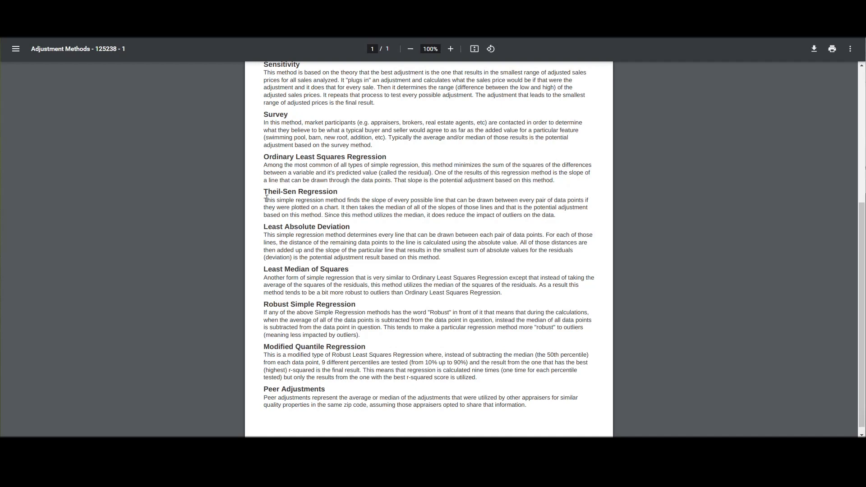
Re-read the Theil-Sen Regression description, return to the top, and close the methods PDF.
{"action": "left_click_drag", "start_coordinate": [266, 200], "coordinate": [558, 217]}
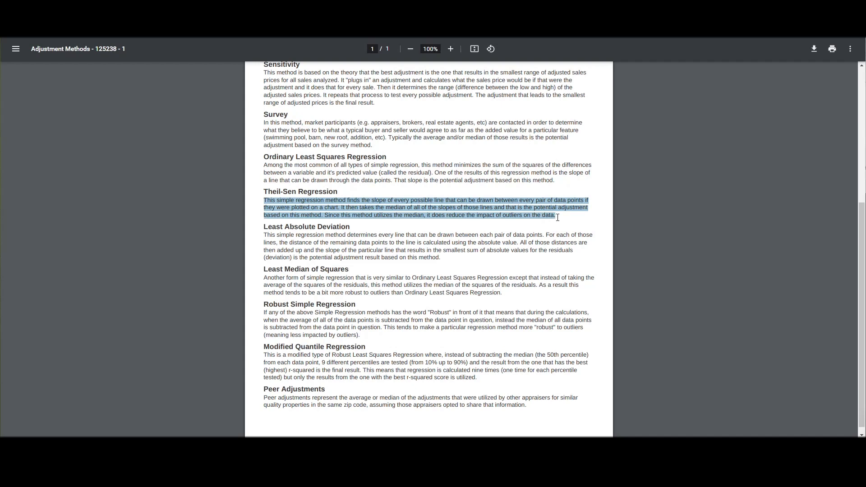
{"action": "left_click", "coordinate": [389, 204]}
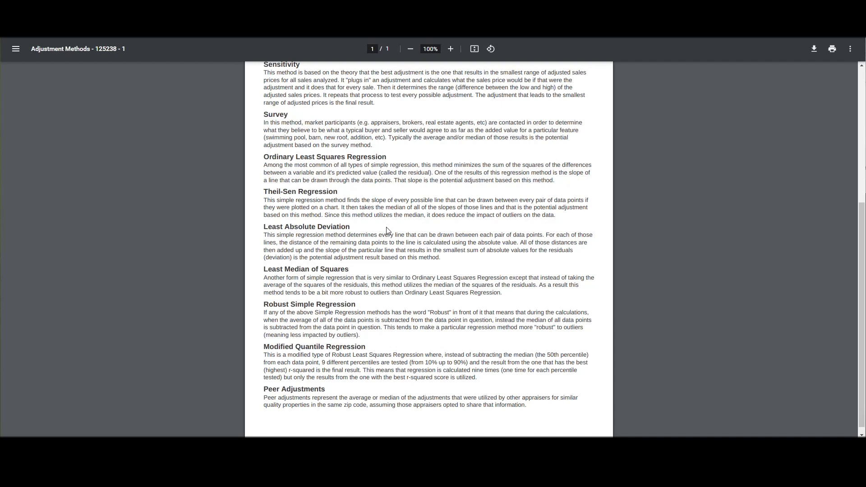
{"action": "left_click_drag", "start_coordinate": [286, 86], "coordinate": [288, 88]}
{"action": "scroll", "coordinate": [320, 231], "scroll_direction": "up", "scroll_amount": 5}
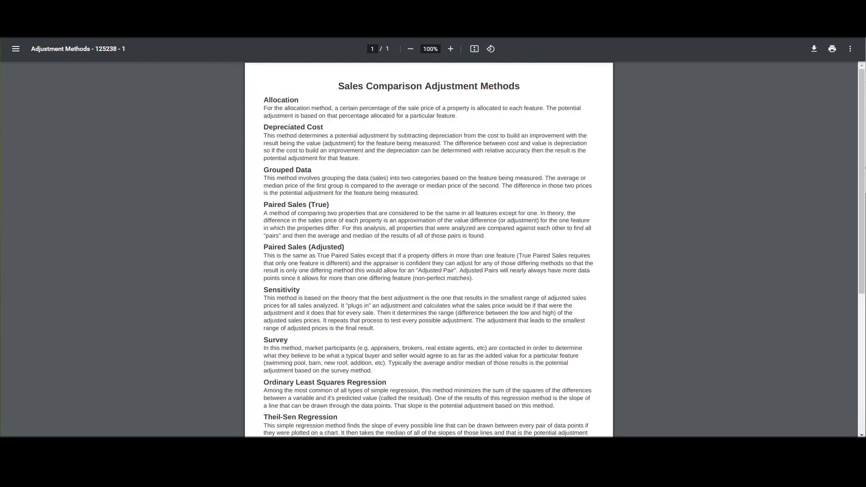
{"action": "key", "text": "ctrl+w"}
Download the complete workfile zip and open its MethodDetails.pdf.
{"action": "left_click", "coordinate": [456, 277]}
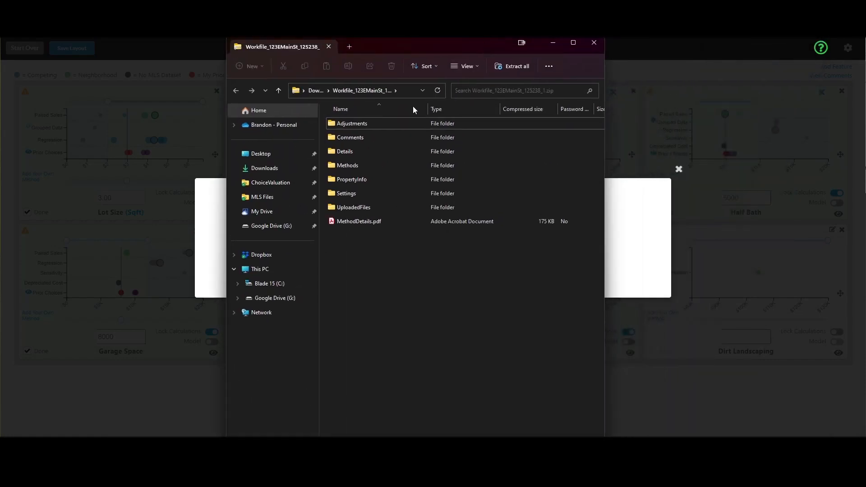
{"action": "double_click", "coordinate": [368, 224]}
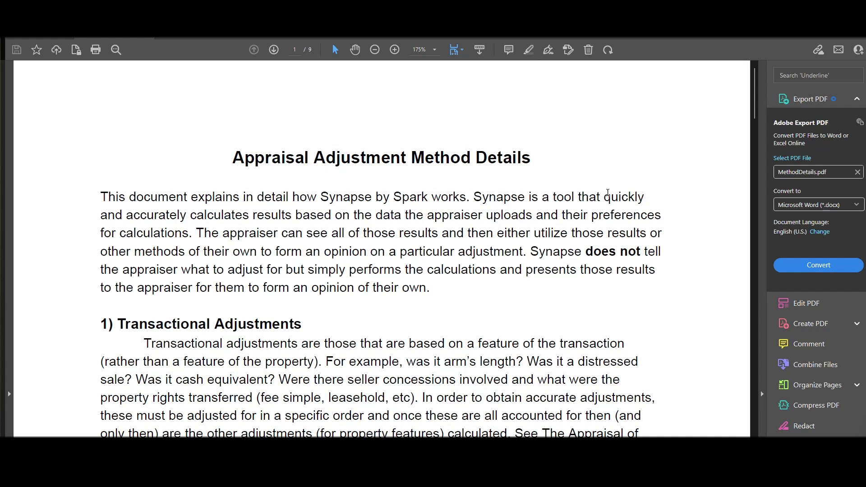
Read the MethodDetails introduction, noting the appraisal textbook and Valuation by Comparison references.
{"action": "scroll", "coordinate": [608, 193], "scroll_direction": "down", "scroll_amount": 1}
{"action": "scroll", "coordinate": [608, 193], "scroll_direction": "down", "scroll_amount": 5}
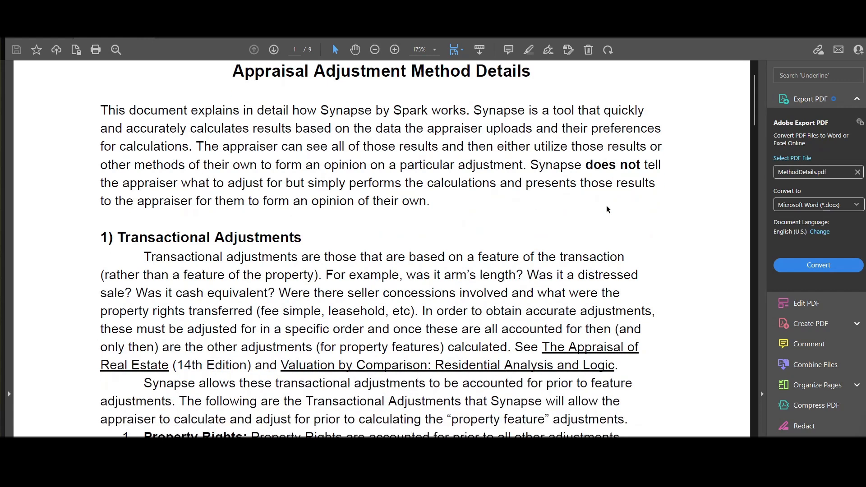
{"action": "left_click_drag", "start_coordinate": [552, 307], "coordinate": [624, 307]}
{"action": "left_click", "coordinate": [531, 340]}
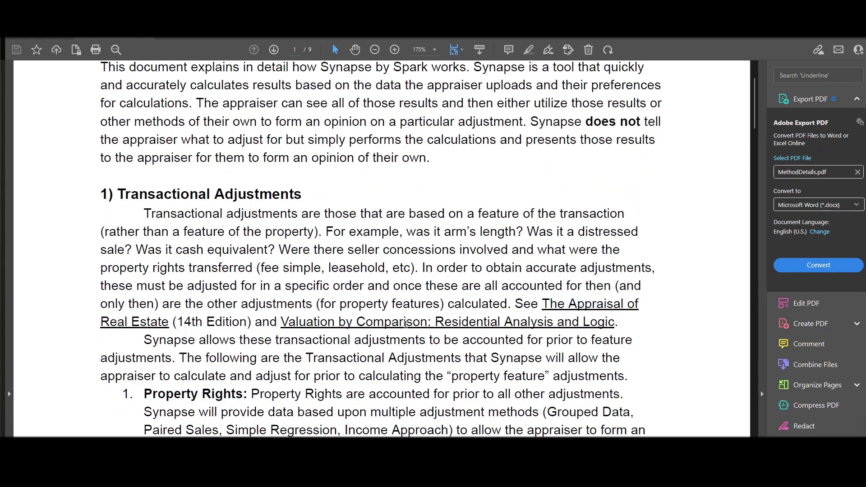
{"action": "scroll", "coordinate": [497, 328], "scroll_direction": "down", "scroll_amount": 3}
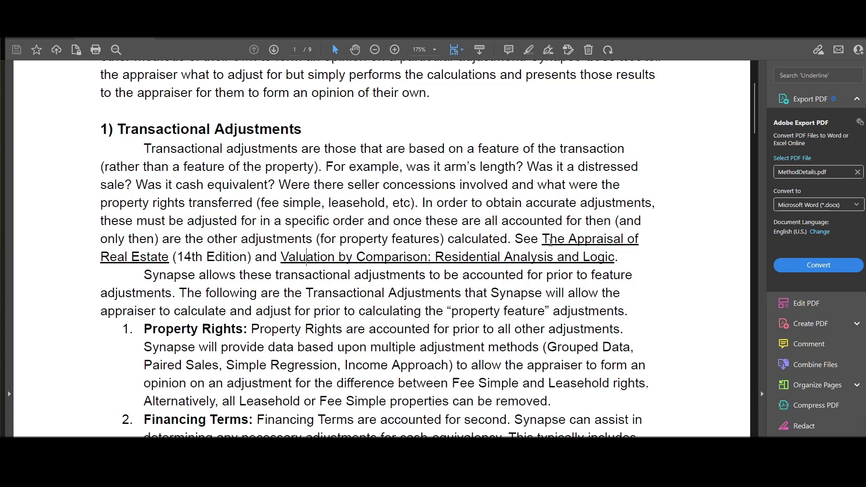
{"action": "left_click_drag", "start_coordinate": [550, 242], "coordinate": [624, 242]}
{"action": "left_click", "coordinate": [356, 260]}
{"action": "left_click_drag", "start_coordinate": [289, 257], "coordinate": [431, 261]}
Continue through the adjustment list, including the Property Rights item.
{"action": "scroll", "coordinate": [346, 233], "scroll_direction": "down", "scroll_amount": 9}
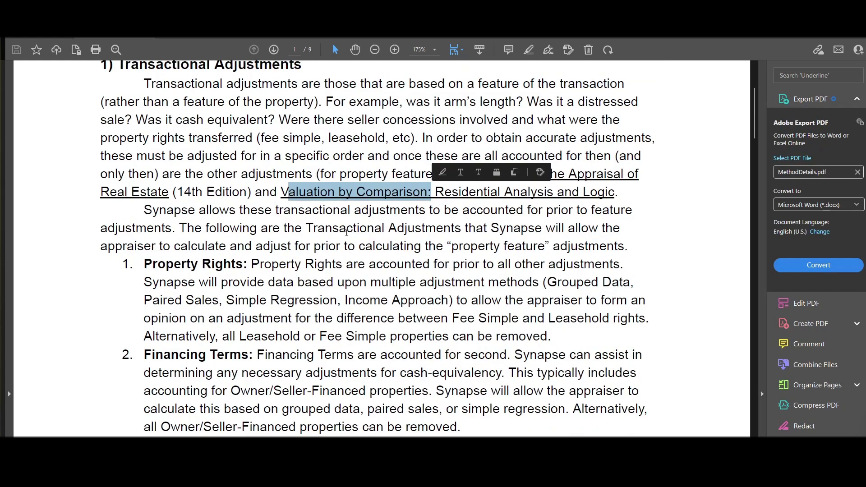
{"action": "left_click_drag", "start_coordinate": [145, 133], "coordinate": [522, 206]}
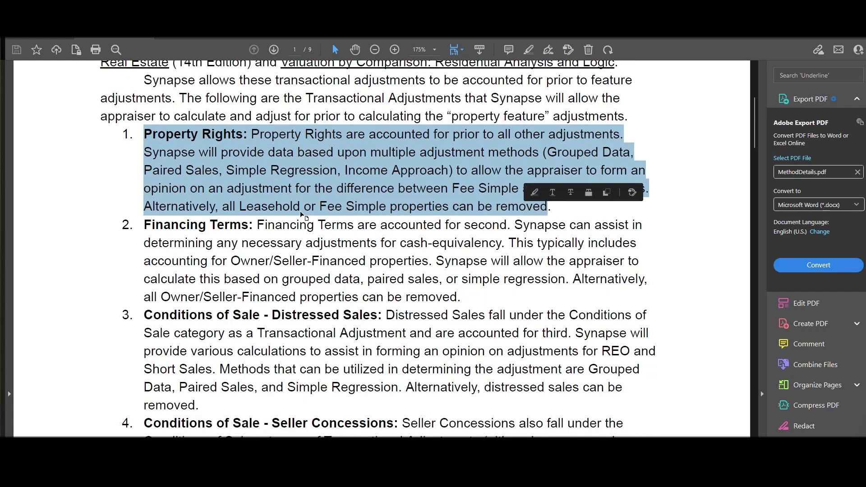
{"action": "scroll", "coordinate": [301, 217], "scroll_direction": "down", "scroll_amount": 1}
{"action": "left_click", "coordinate": [171, 110]}
{"action": "scroll", "coordinate": [215, 155], "scroll_direction": "down", "scroll_amount": 19}
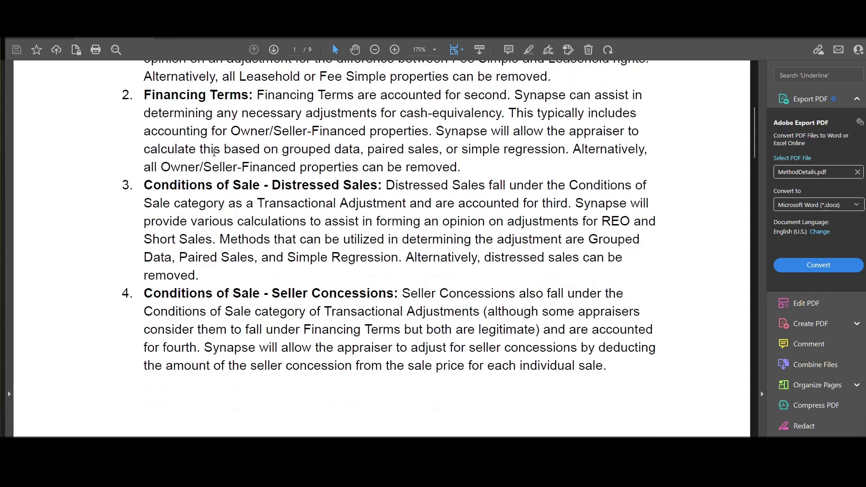
{"action": "scroll", "coordinate": [215, 154], "scroll_direction": "down", "scroll_amount": 7}
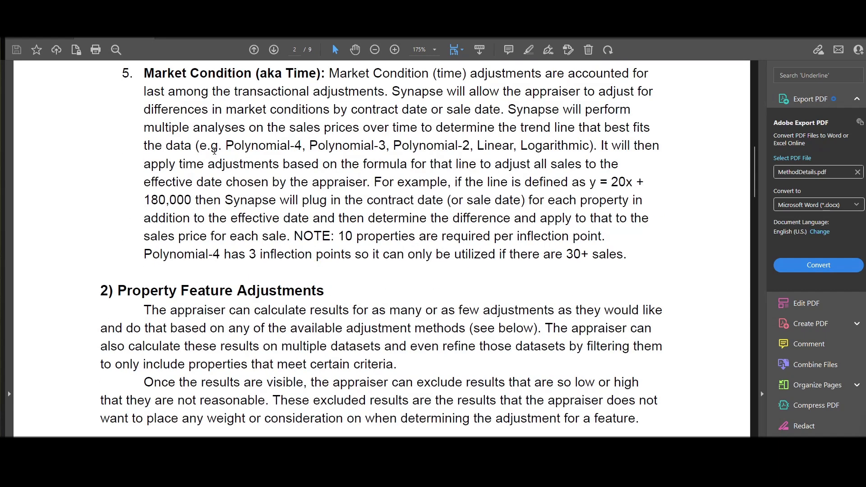
{"action": "scroll", "coordinate": [216, 148], "scroll_direction": "down", "scroll_amount": 6}
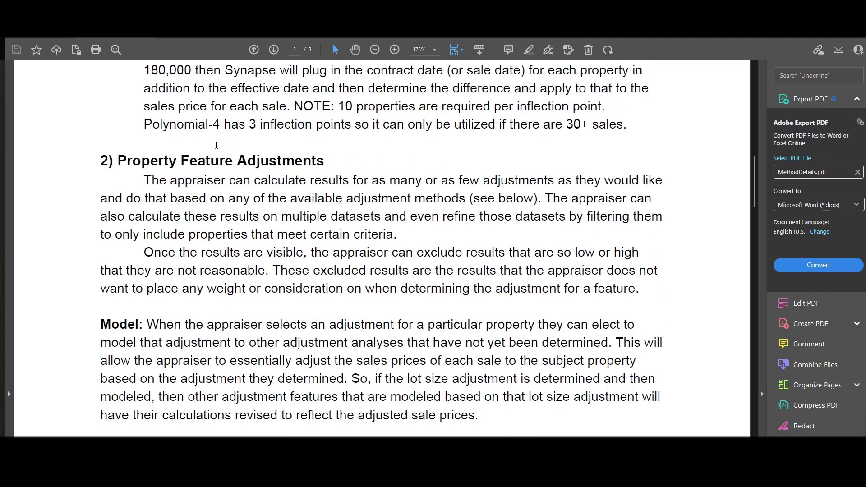
{"action": "scroll", "coordinate": [249, 185], "scroll_direction": "down", "scroll_amount": 3}
Read further method passages, selecting key paragraphs along the way.
{"action": "left_click_drag", "start_coordinate": [177, 134], "coordinate": [247, 169]}
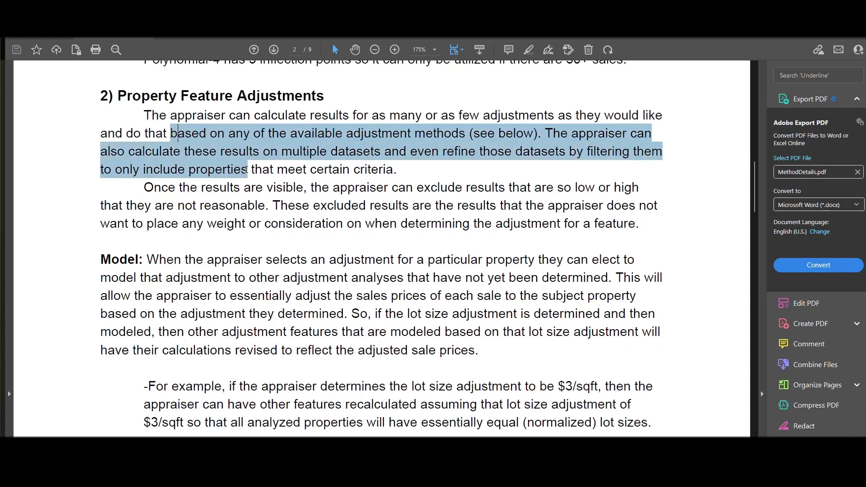
{"action": "scroll", "coordinate": [247, 170], "scroll_direction": "down", "scroll_amount": 4}
{"action": "left_click_drag", "start_coordinate": [100, 172], "coordinate": [355, 263]}
{"action": "scroll", "coordinate": [207, 222], "scroll_direction": "down", "scroll_amount": 4}
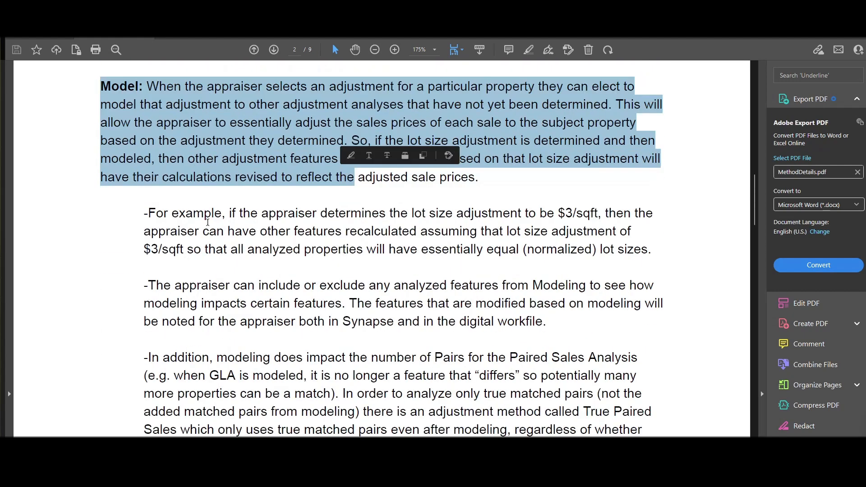
{"action": "left_click_drag", "start_coordinate": [161, 215], "coordinate": [415, 249]}
{"action": "scroll", "coordinate": [406, 250], "scroll_direction": "down", "scroll_amount": 15}
{"action": "scroll", "coordinate": [405, 254], "scroll_direction": "down", "scroll_amount": 7}
{"action": "scroll", "coordinate": [230, 192], "scroll_direction": "up", "scroll_amount": 5}
Review the page 4 sensitivity example, then close MethodDetails.pdf.
{"action": "left_click_drag", "start_coordinate": [101, 143], "coordinate": [244, 143]}
{"action": "left_click_drag", "start_coordinate": [100, 162], "coordinate": [286, 198]}
{"action": "scroll", "coordinate": [234, 274], "scroll_direction": "down", "scroll_amount": 15}
{"action": "scroll", "coordinate": [234, 274], "scroll_direction": "down", "scroll_amount": 20}
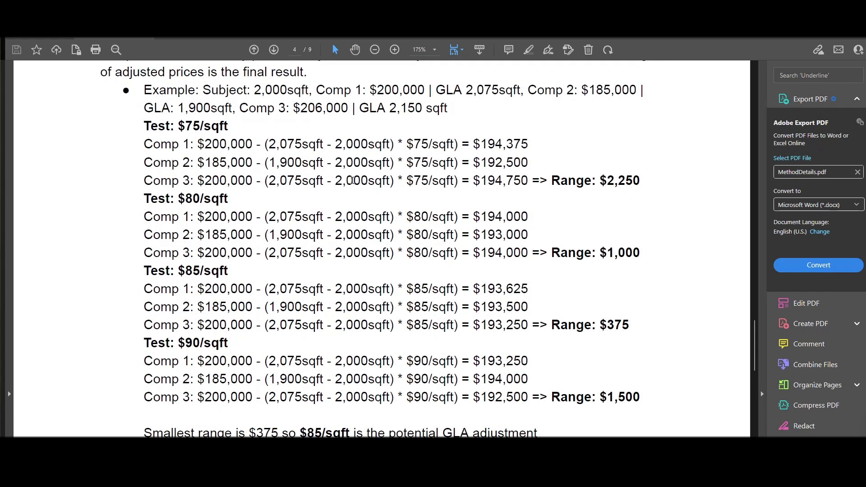
{"action": "scroll", "coordinate": [352, 181], "scroll_direction": "up", "scroll_amount": 2}
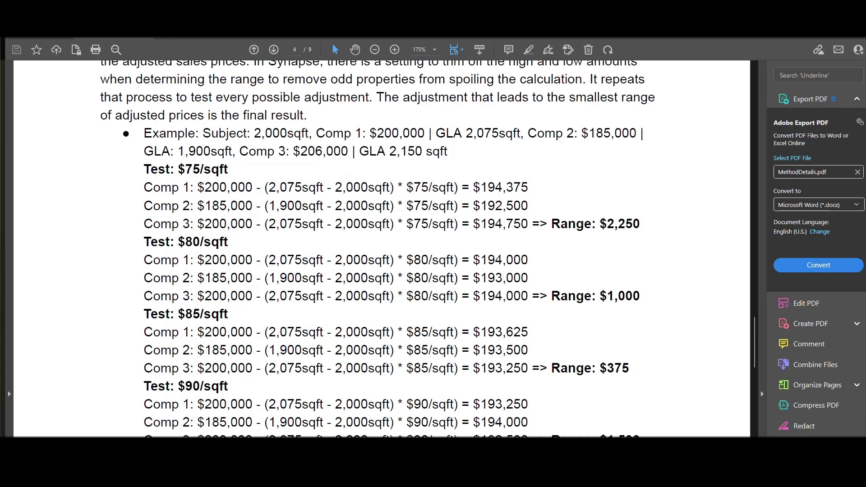
{"action": "left_click", "coordinate": [810, 8]}
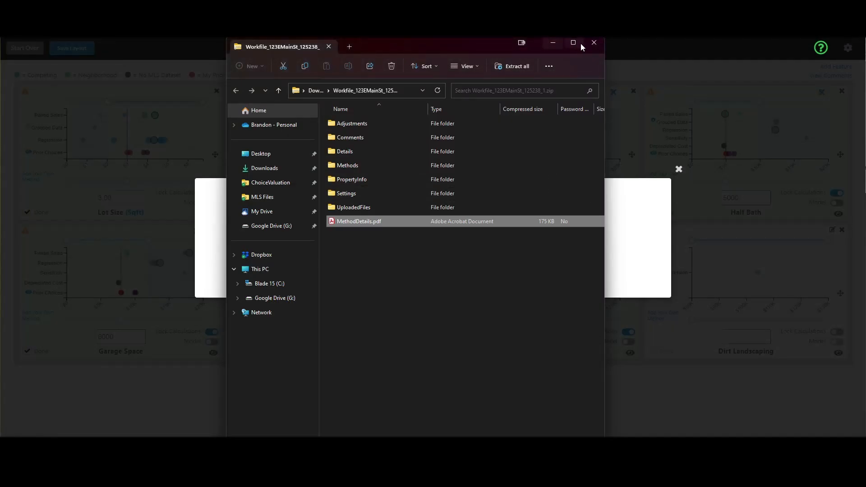
Close the workfile folder and 'Your Downloads Are Ready!' dialog, then open the Synapse help FAQ.
{"action": "left_click", "coordinate": [594, 44]}
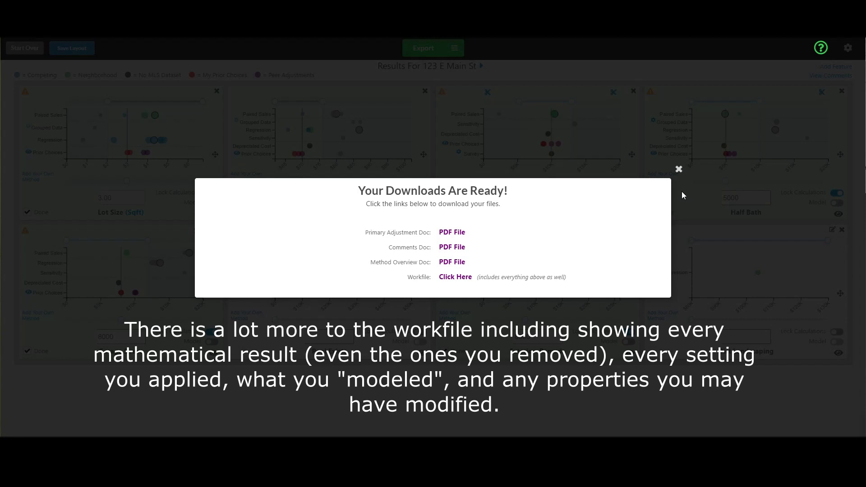
{"action": "left_click", "coordinate": [679, 169]}
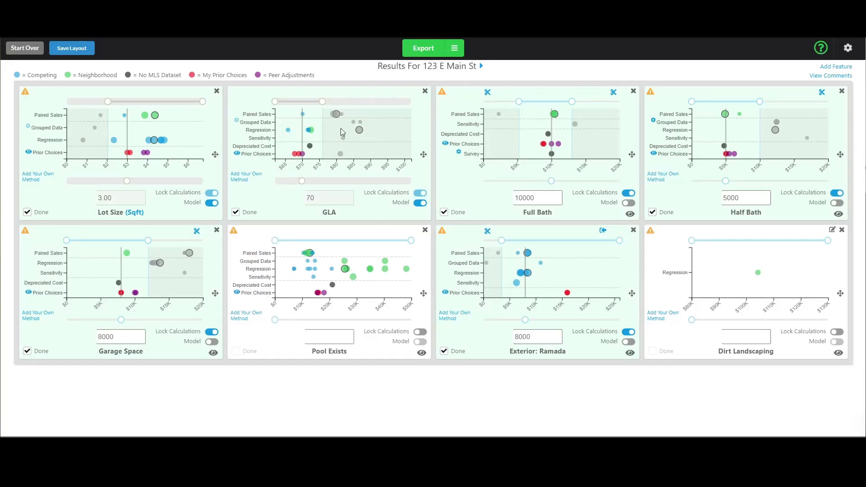
{"action": "left_click", "coordinate": [821, 48]}
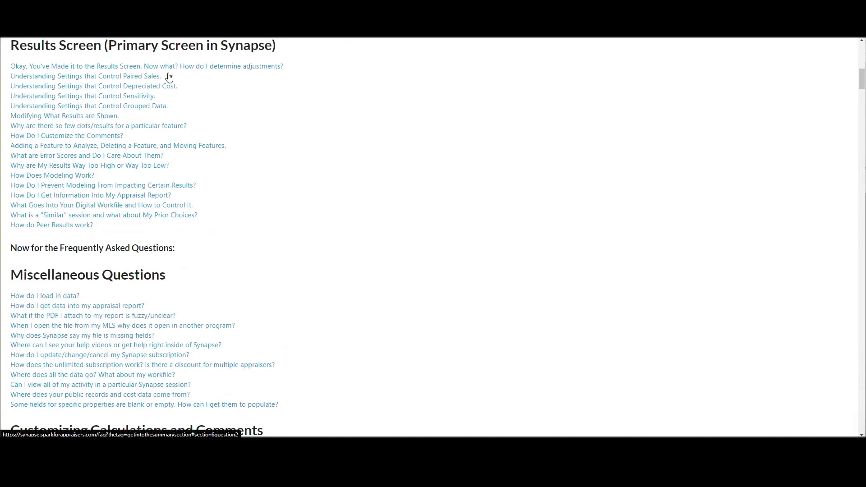
In the Results Screen FAQ answers, search for 'wonky' and jump to the Model question.
{"action": "left_click_drag", "start_coordinate": [46, 50], "coordinate": [289, 53]}
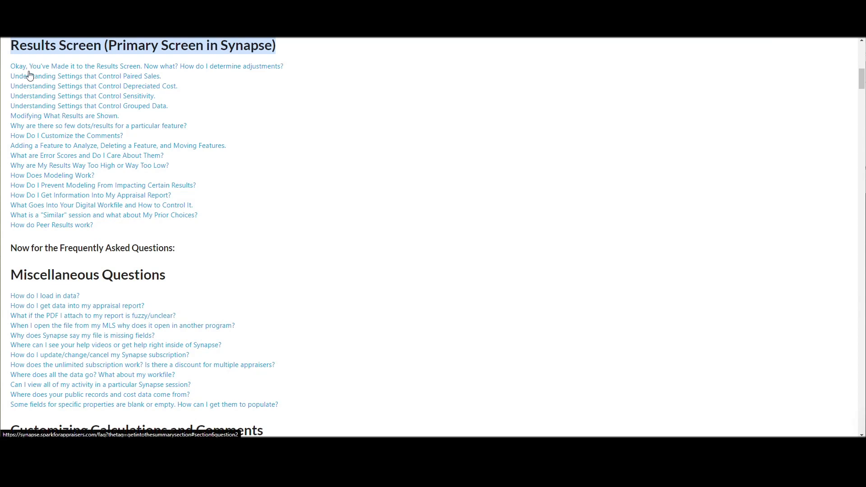
{"action": "left_click", "coordinate": [120, 107]}
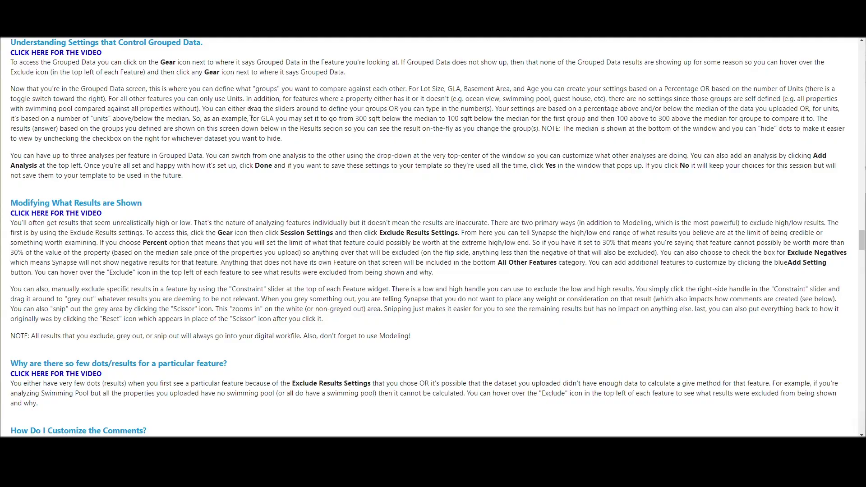
{"action": "key", "text": "ctrl+f"}
{"action": "type", "text": "wonky"}
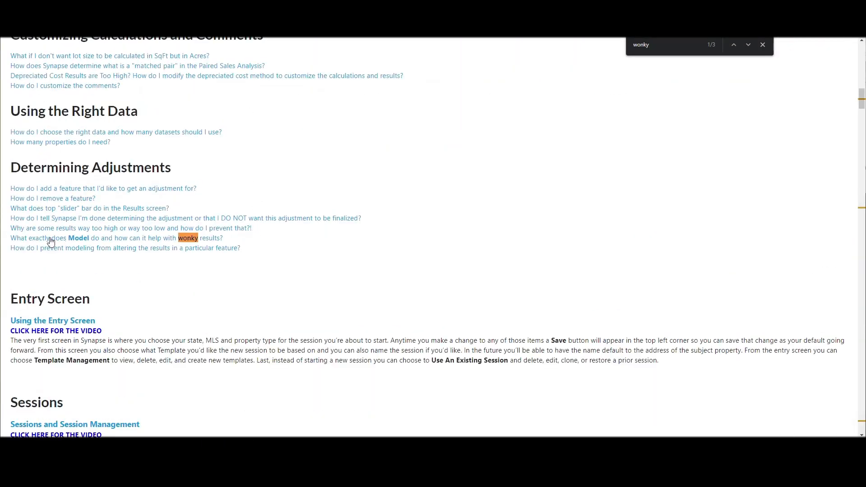
{"action": "left_click", "coordinate": [181, 239]}
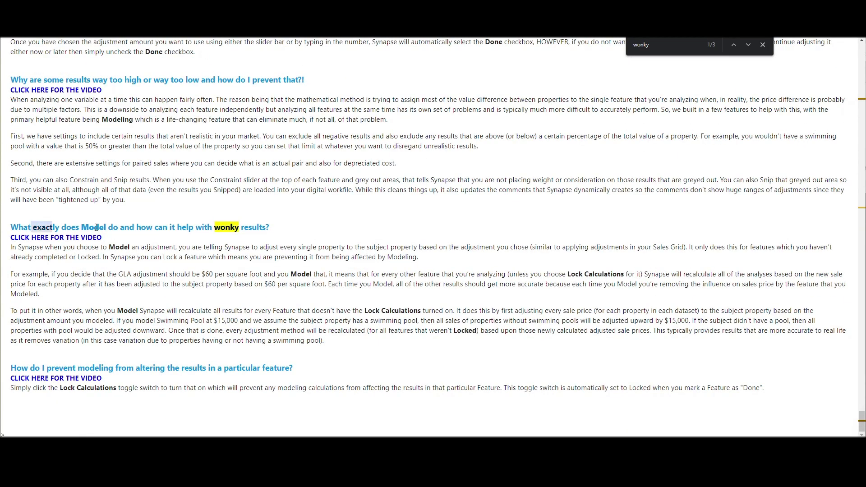
Read the question on what Model does and its explanation of how modeling adjusts sales.
{"action": "left_click_drag", "start_coordinate": [99, 228], "coordinate": [257, 228]}
{"action": "left_click", "coordinate": [217, 265]}
{"action": "left_click_drag", "start_coordinate": [93, 261], "coordinate": [215, 321]}
{"action": "left_click", "coordinate": [215, 322]}
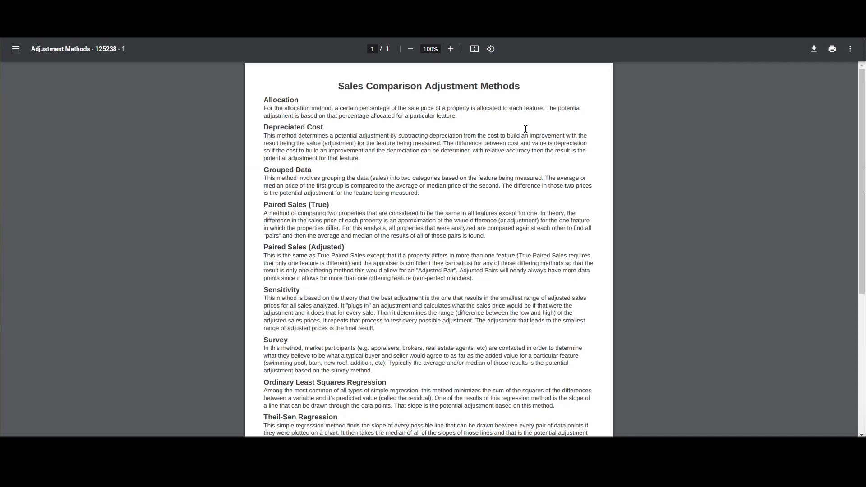
{"action": "left_click_drag", "start_coordinate": [283, 217], "coordinate": [378, 262]}
{"action": "left_click", "coordinate": [377, 263]}
{"action": "scroll", "coordinate": [316, 265], "scroll_direction": "down", "scroll_amount": 3}
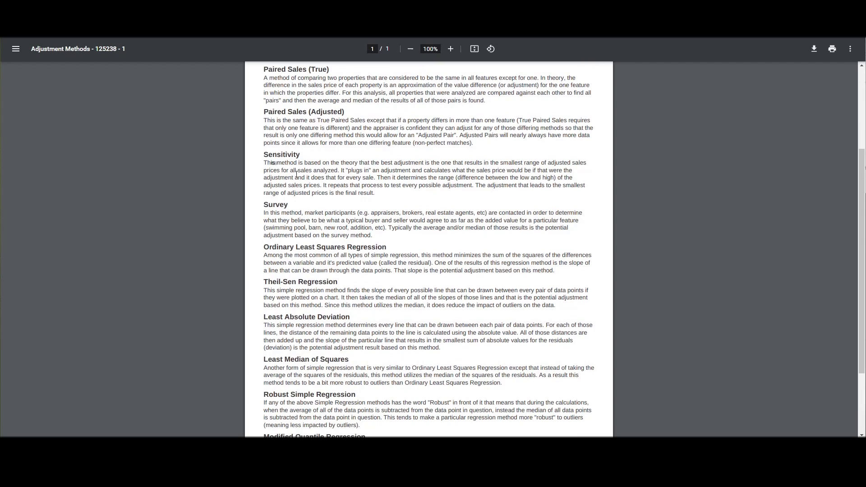
{"action": "left_click_drag", "start_coordinate": [271, 164], "coordinate": [369, 194]}
{"action": "left_click_drag", "start_coordinate": [300, 263], "coordinate": [333, 309]}
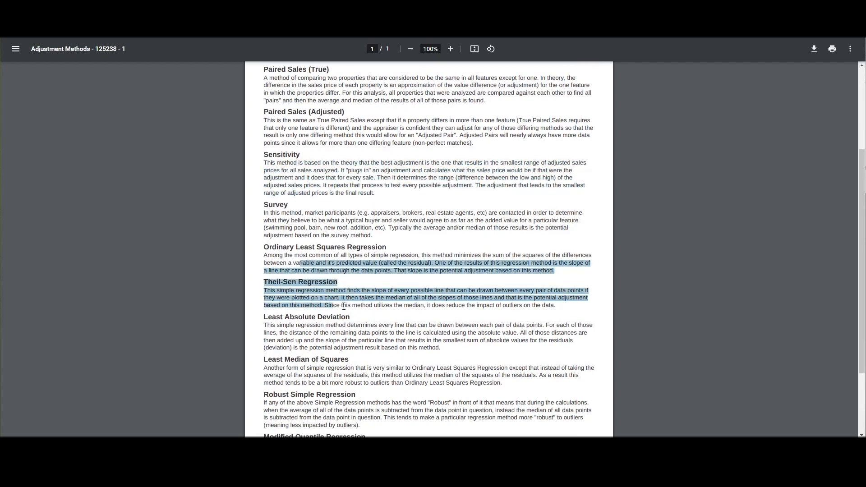